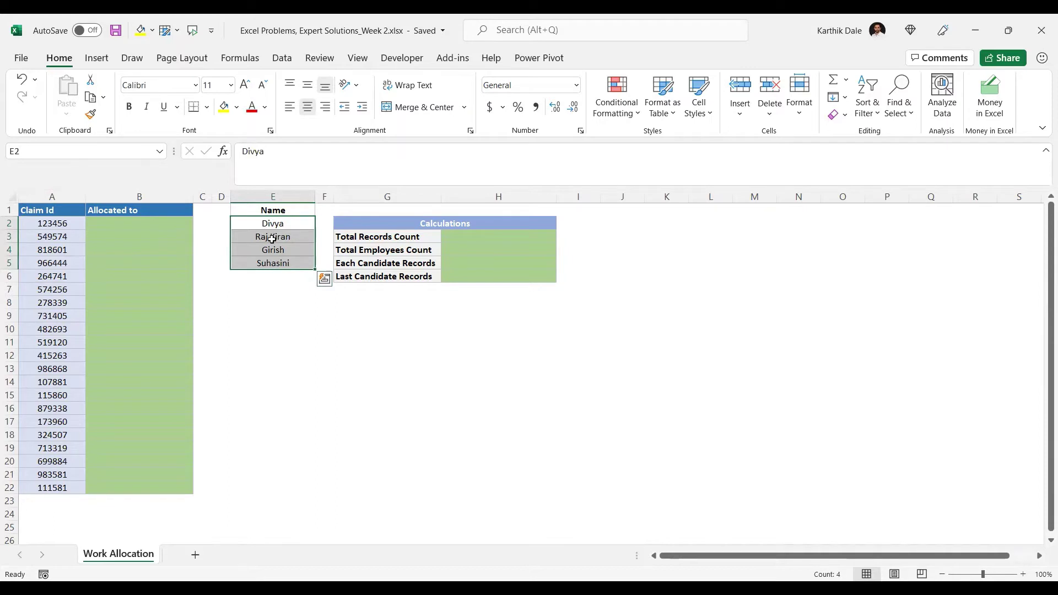
left_click_drag(47, 226, 33, 494)
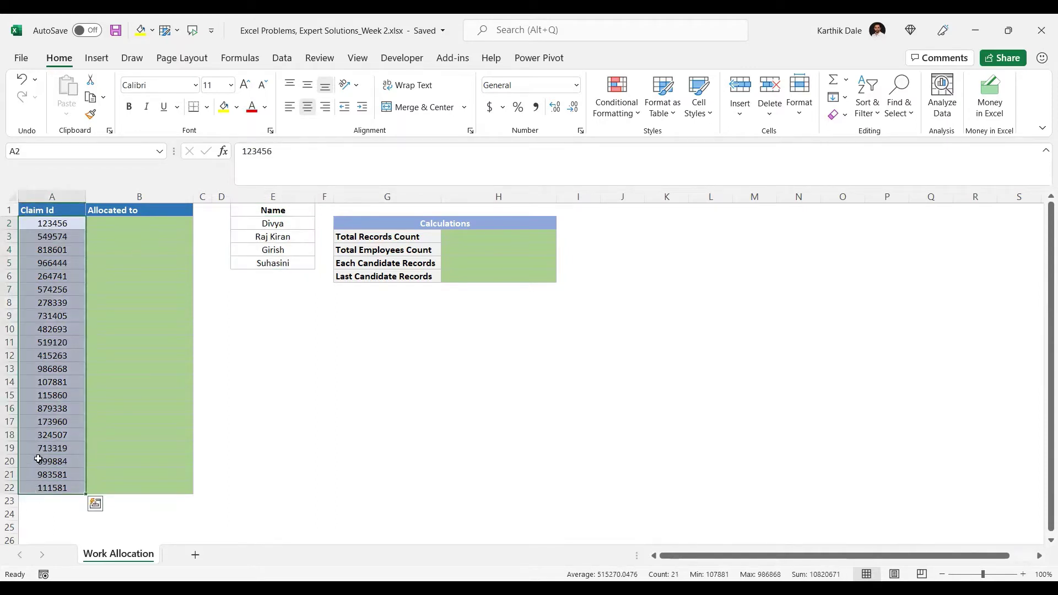
left_click(266, 227)
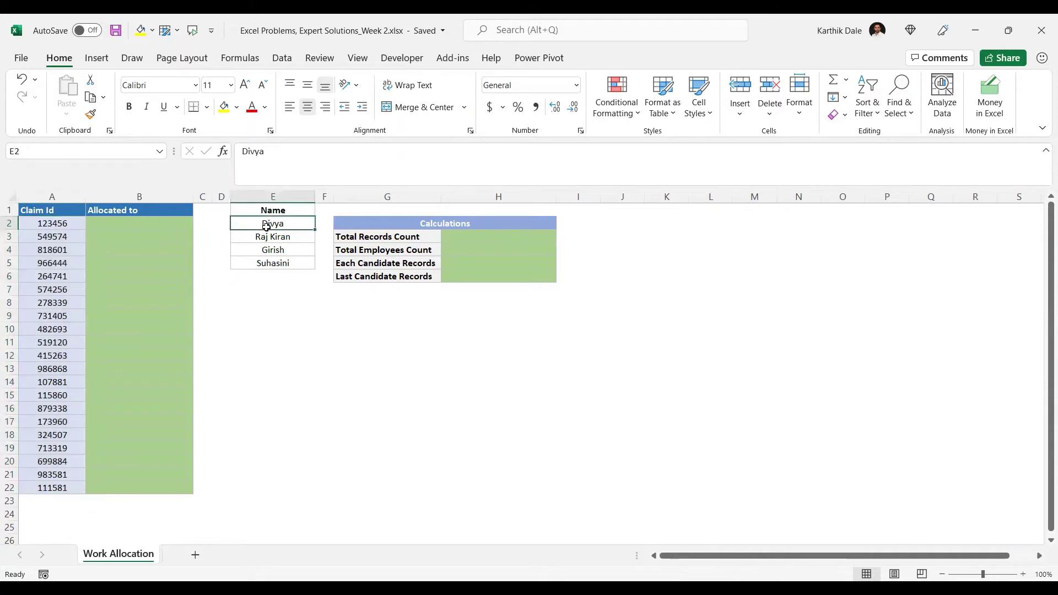
left_click_drag(266, 227, 267, 255)
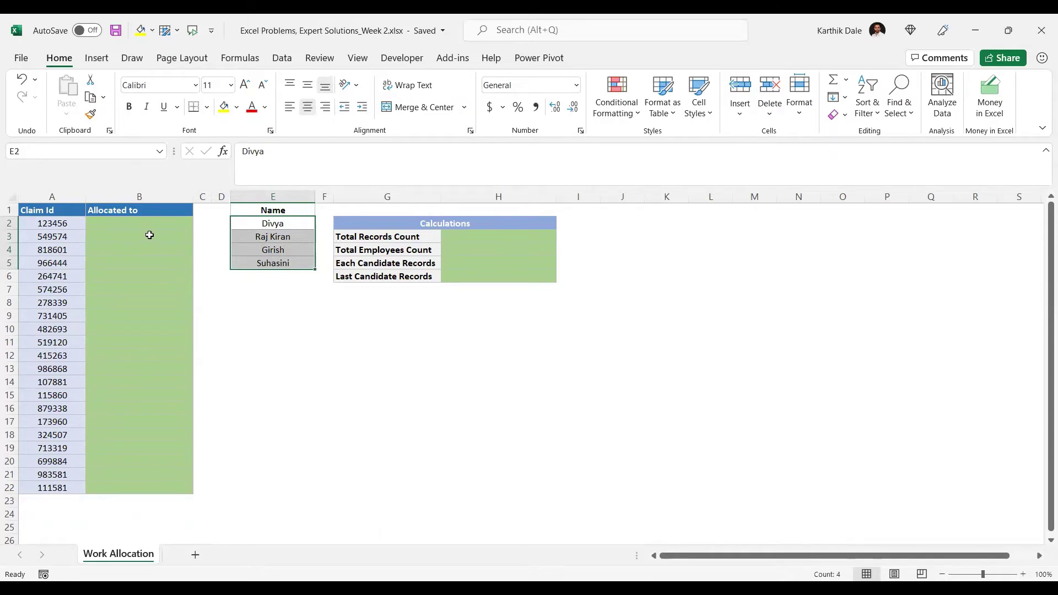
left_click_drag(61, 223, 52, 488)
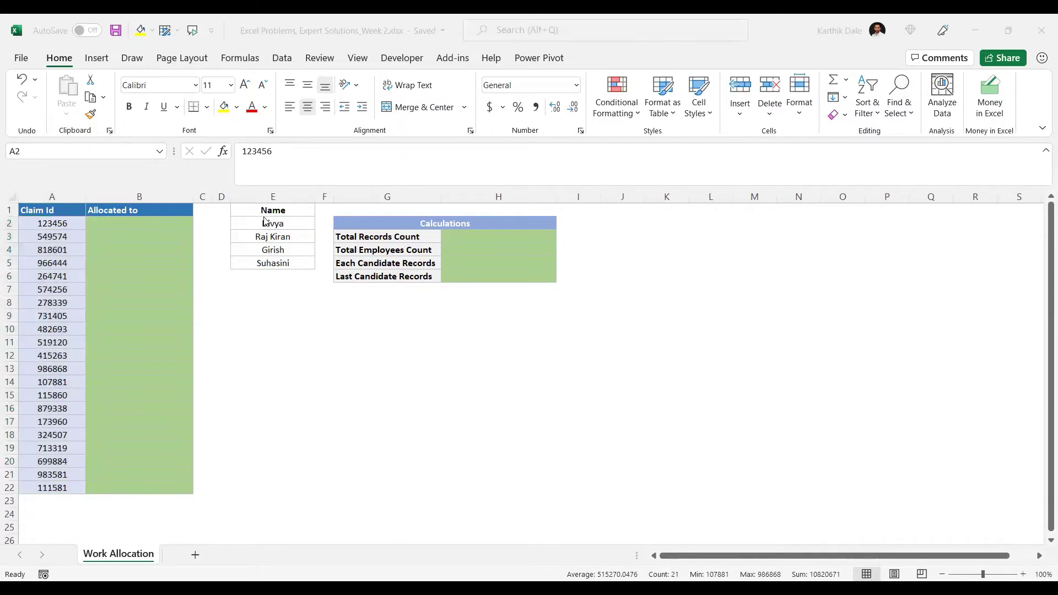
left_click_drag(262, 223, 259, 258)
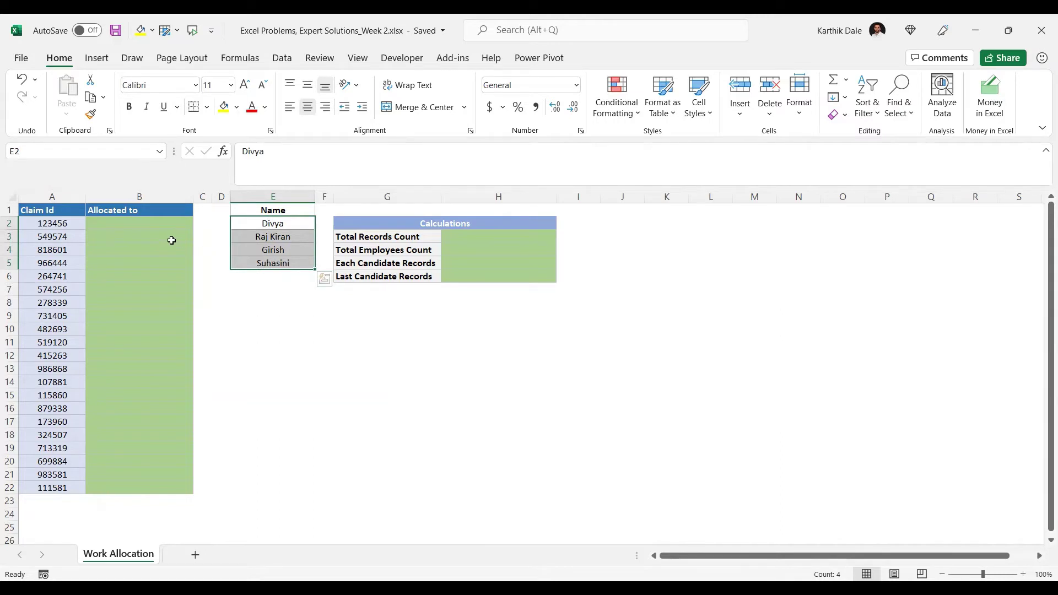
Copy the first employee name from E2 and paste it as values into the Allocated to cells B2:B6
left_click(267, 225)
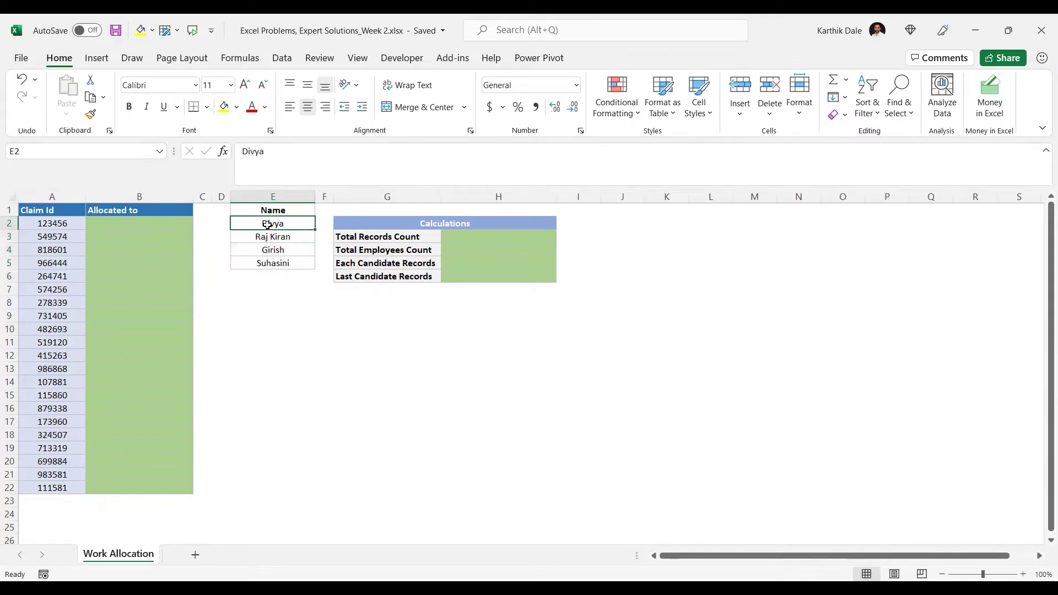
key("ctrl+c")
left_click_drag(138, 223, 131, 277)
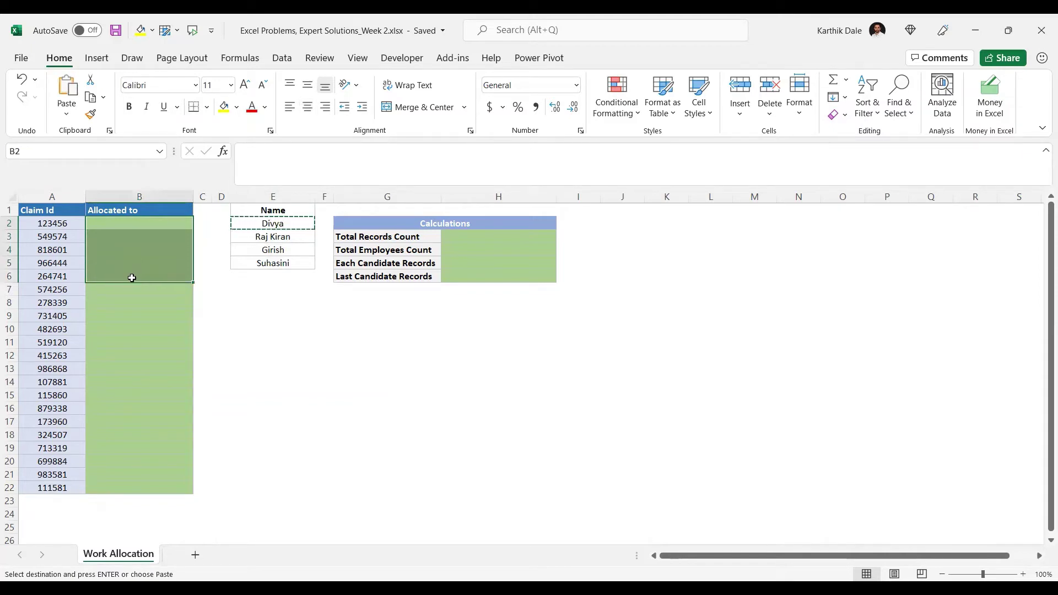
key("ctrl+alt+v")
key("v")
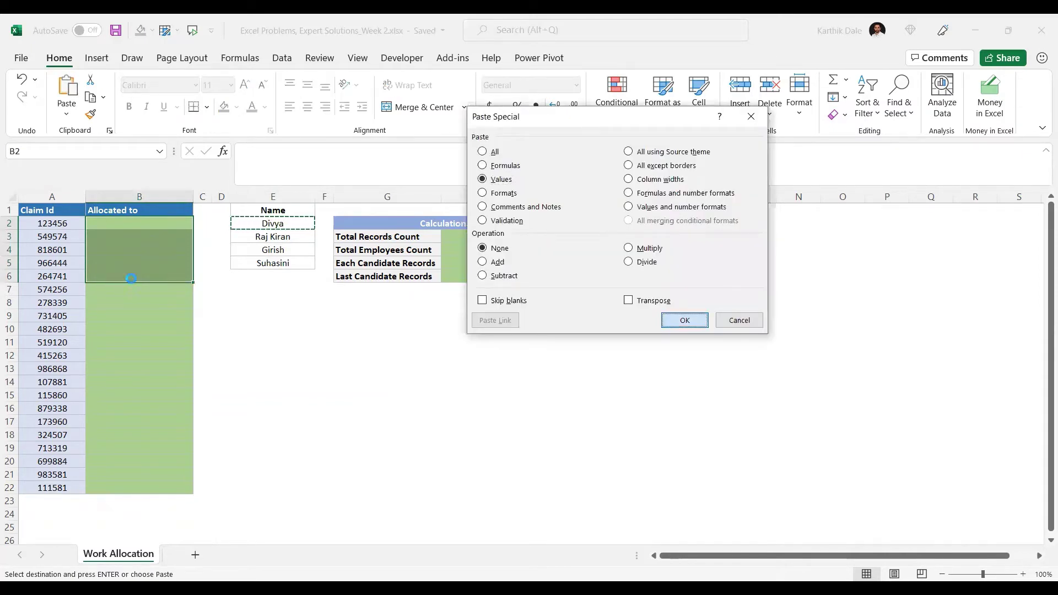
key("Return")
Copy the second employee name from E3 and paste it as a value into B7
left_click(265, 239)
key("ctrl+c")
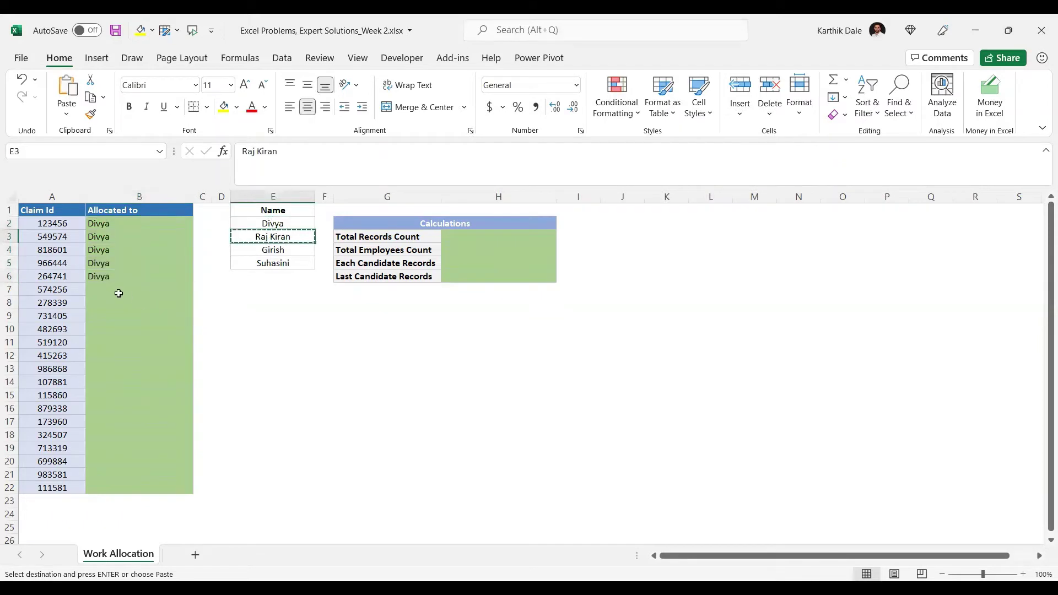
left_click(115, 291)
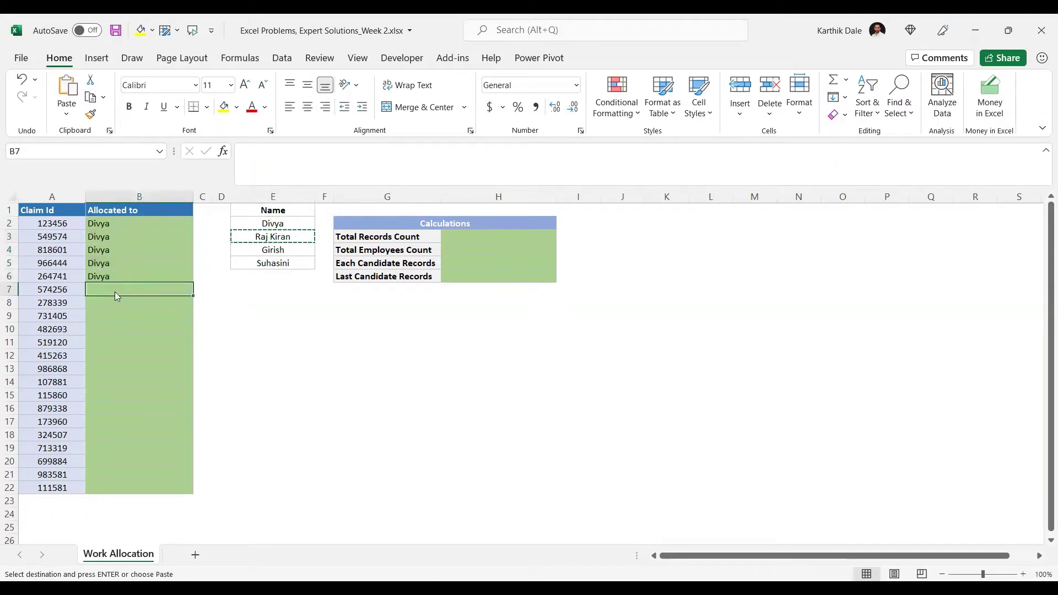
key("ctrl+alt+v")
key("v")
key("Return")
Fill the name in B7 down through B11, clearing the extra entry in B12
key("shift+Down")
key("shift+Down")
key("shift+Down")
key("shift+Down")
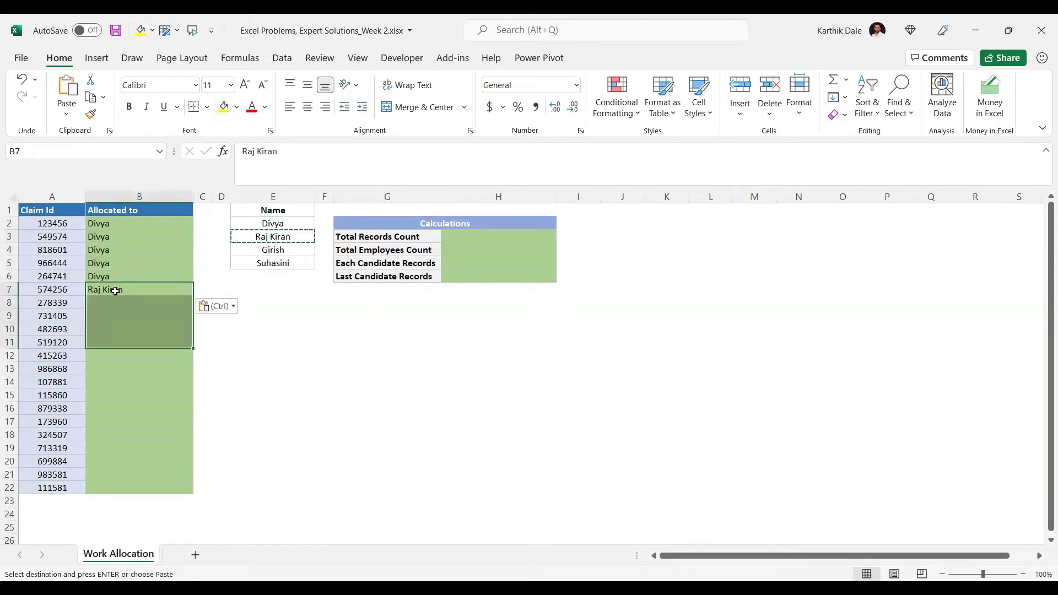
key("ctrl+d")
key("shift+Down")
key("ctrl+d")
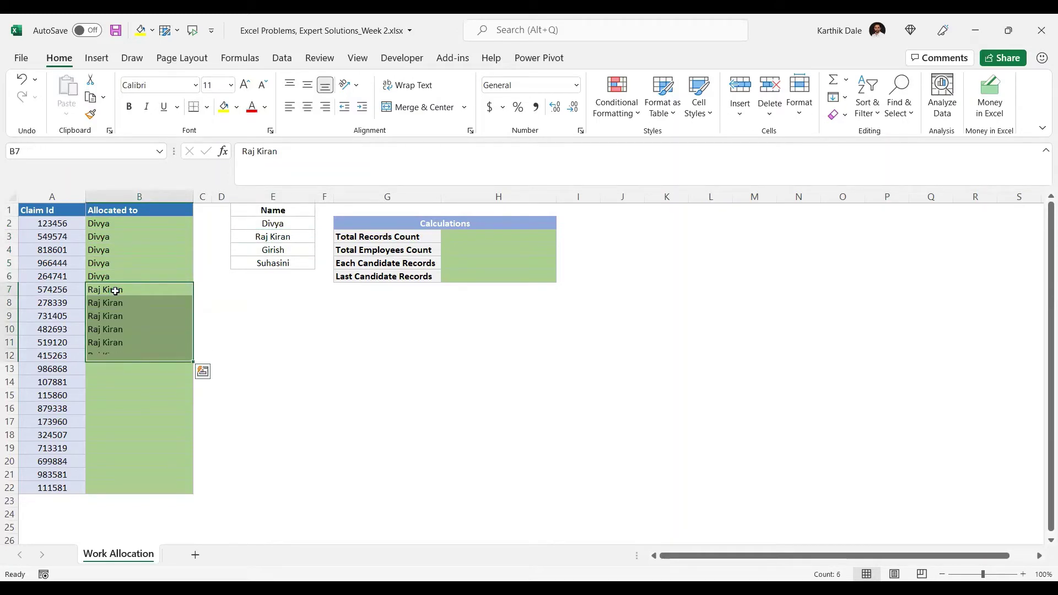
key("ctrl+Down")
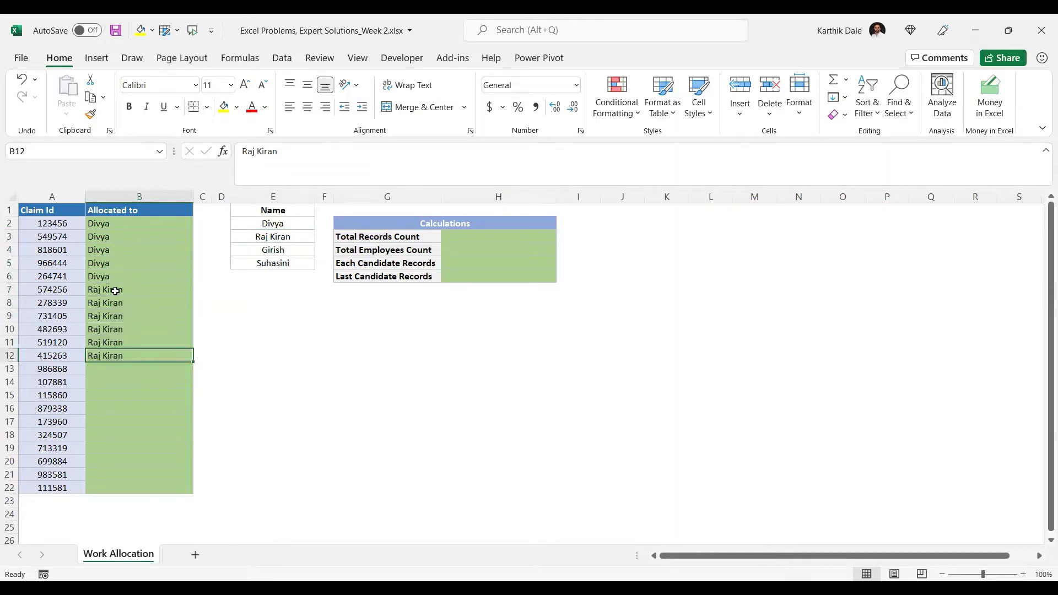
key("Delete")
key("Up")
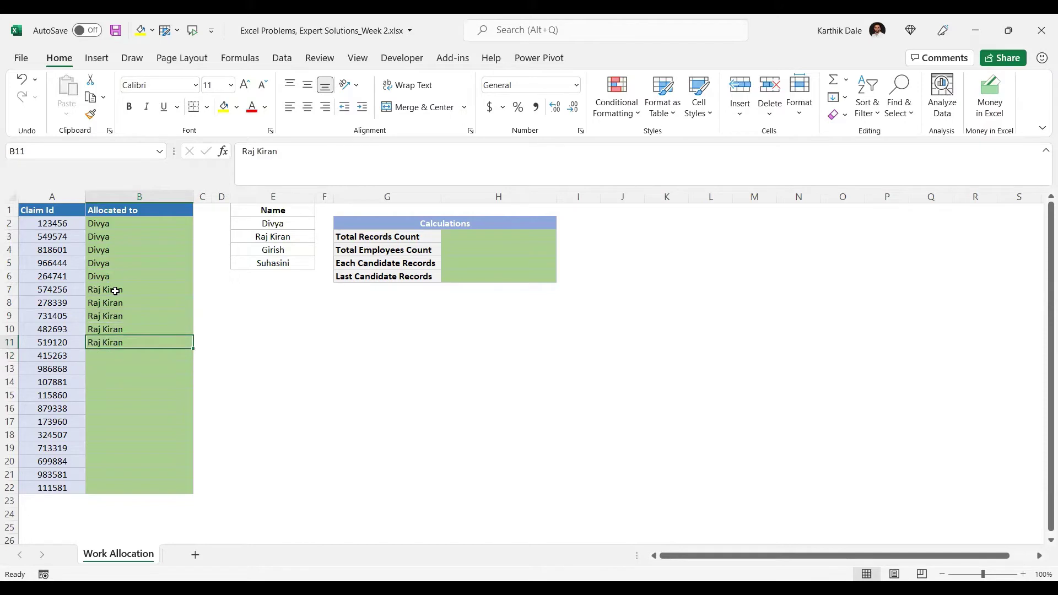
key("Right")
key("Right")
key("Right")
key("ctrl+Up")
key("ctrl+Up")
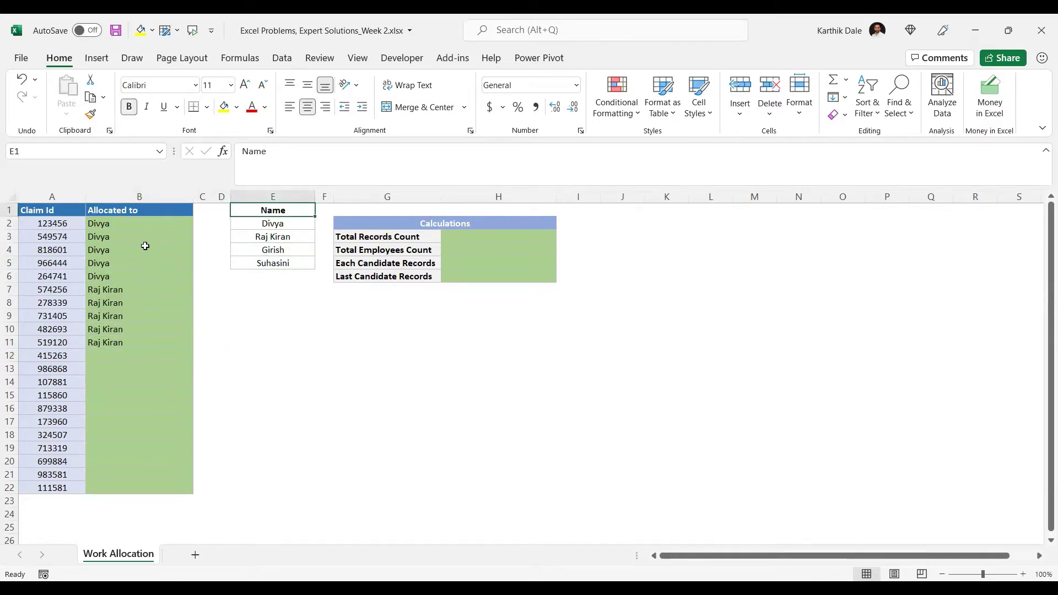
Clear the manually allocated names from B2:B11
left_click_drag(118, 228, 114, 276)
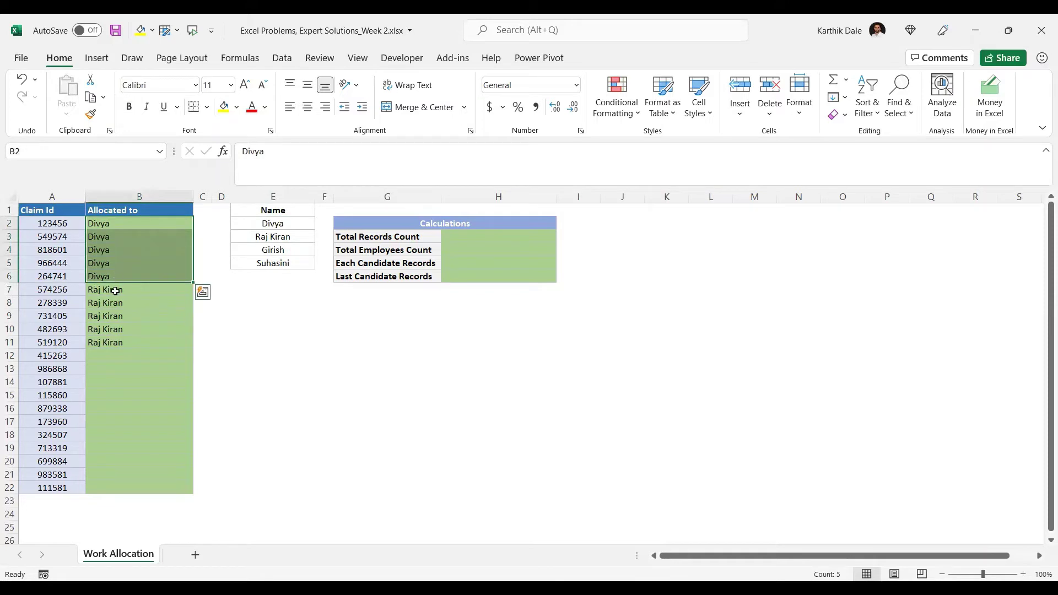
left_click(114, 352, "shift")
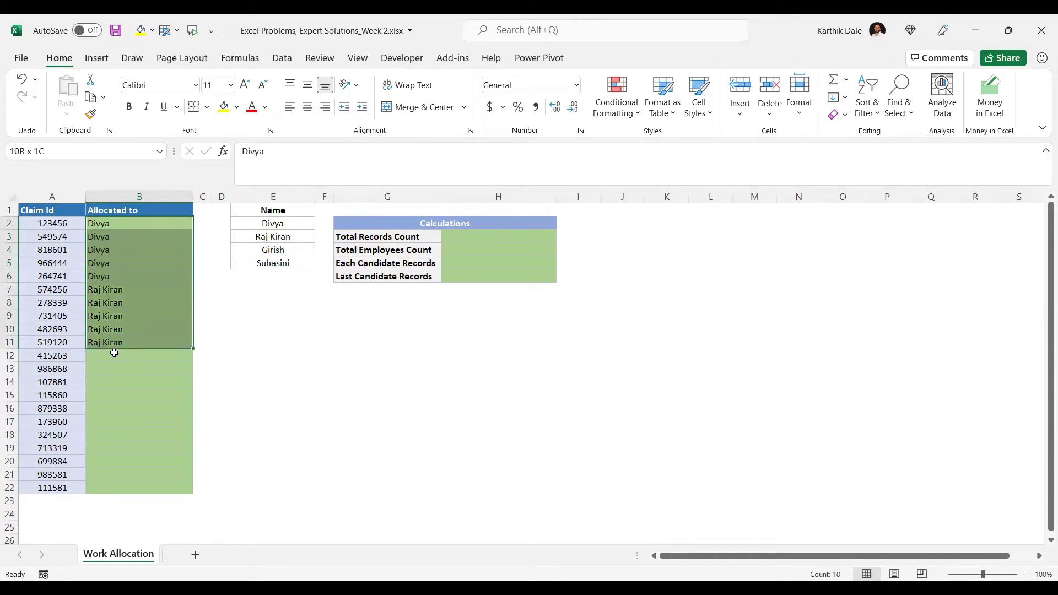
key("Delete")
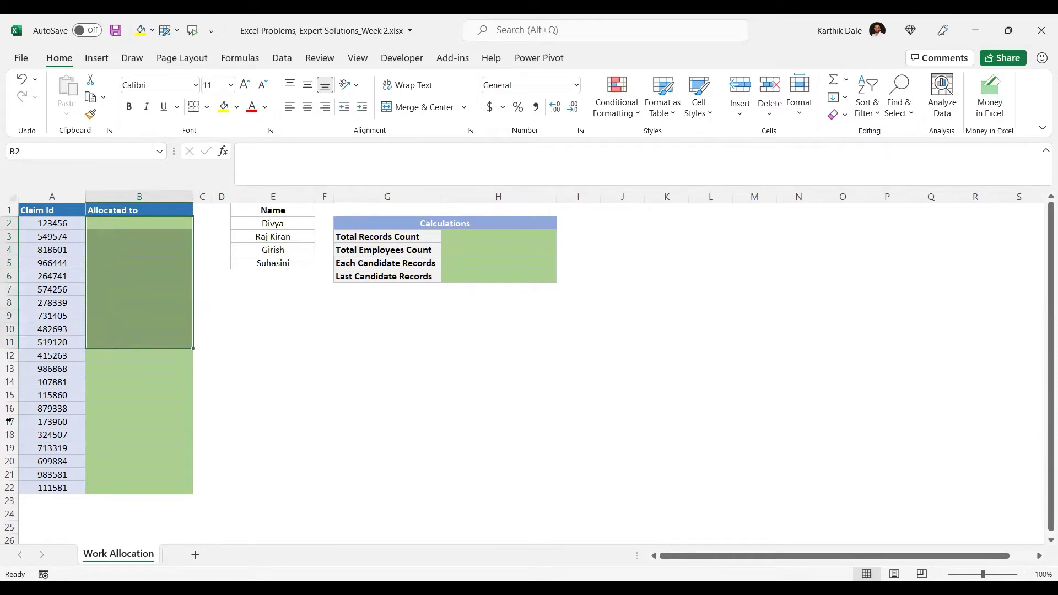
left_click_drag(387, 237, 387, 276)
left_click(440, 223)
left_click_drag(393, 237, 377, 276)
left_click(378, 242)
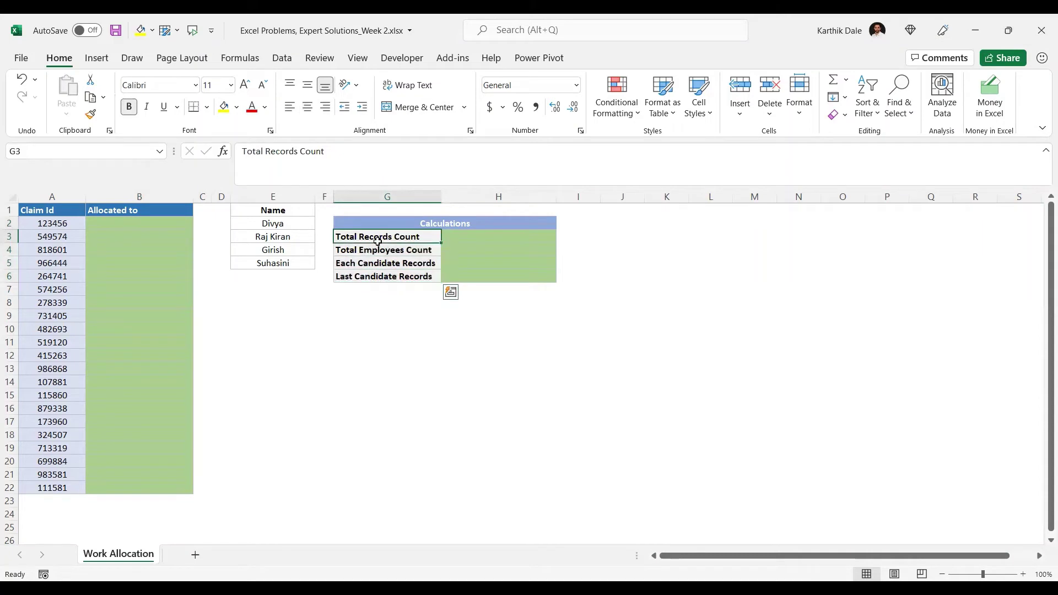
Enter =COUNTA(A:A) in H3 to count the entries of the Claim Id column for Total Records Count
left_click(473, 241)
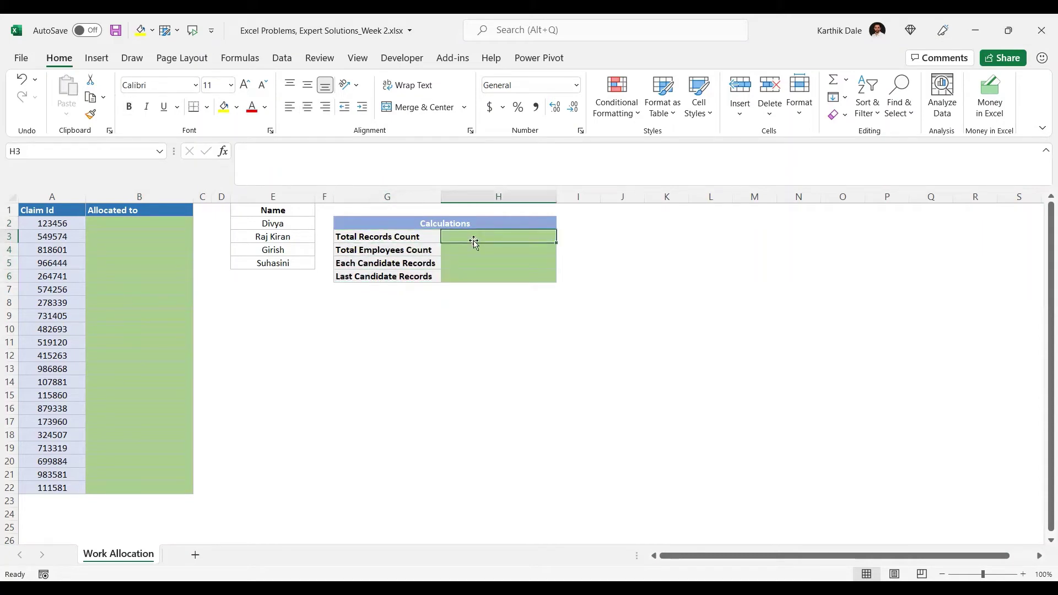
type("=")
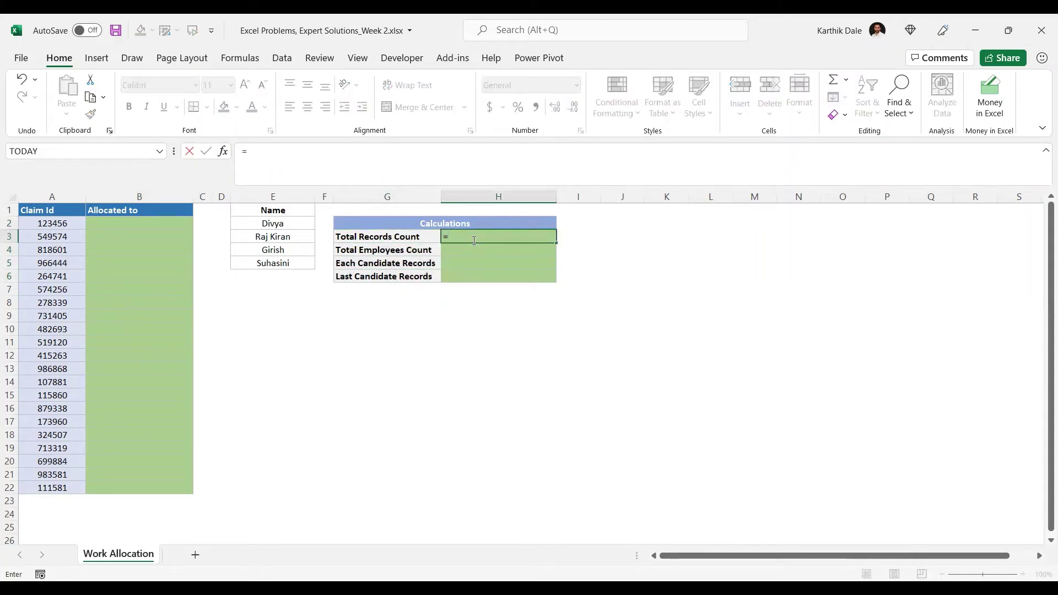
type("counta")
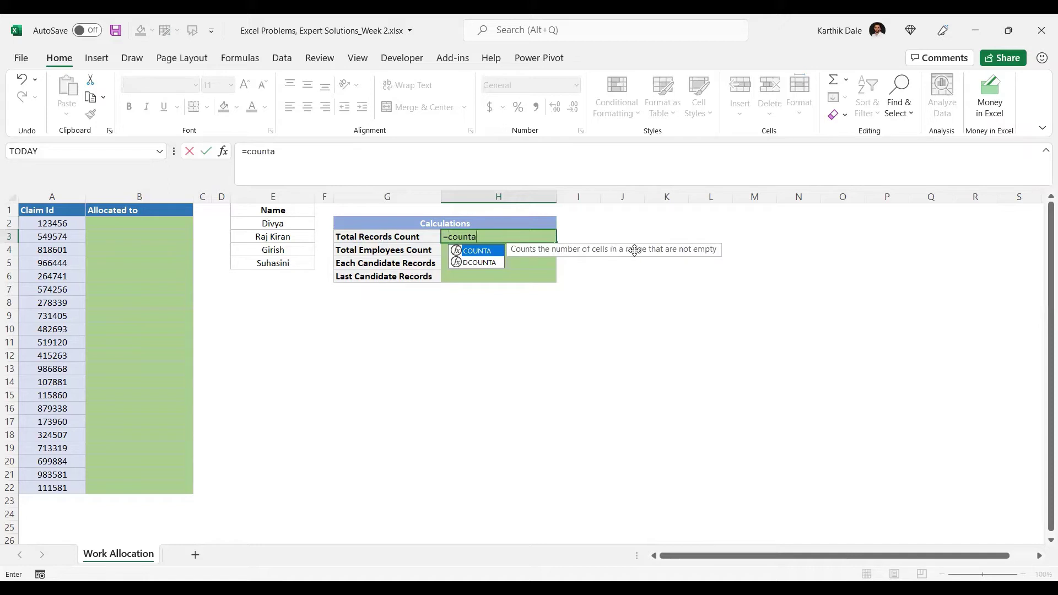
key("Tab")
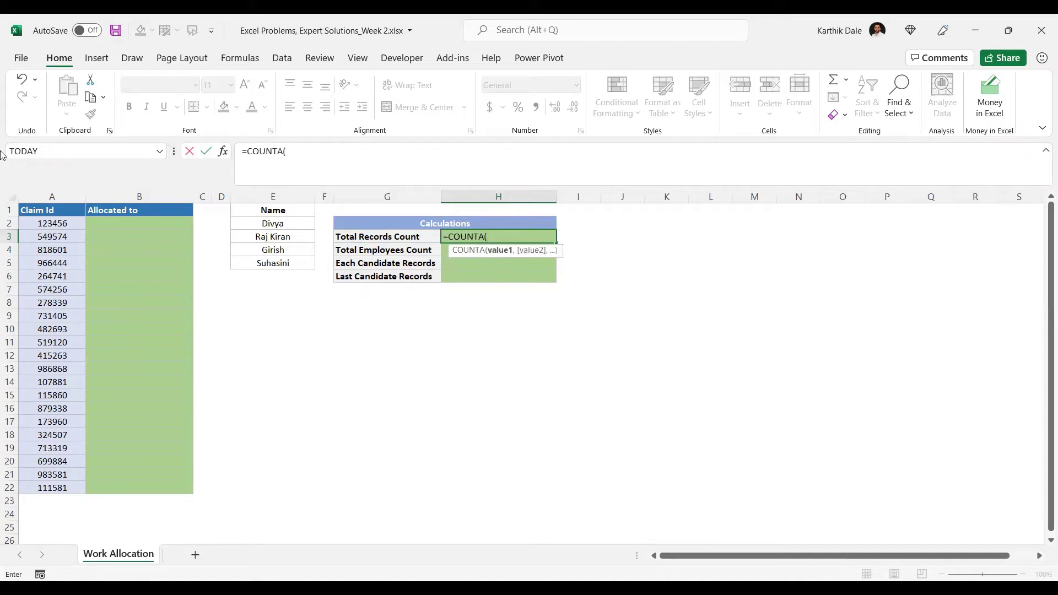
left_click(64, 194)
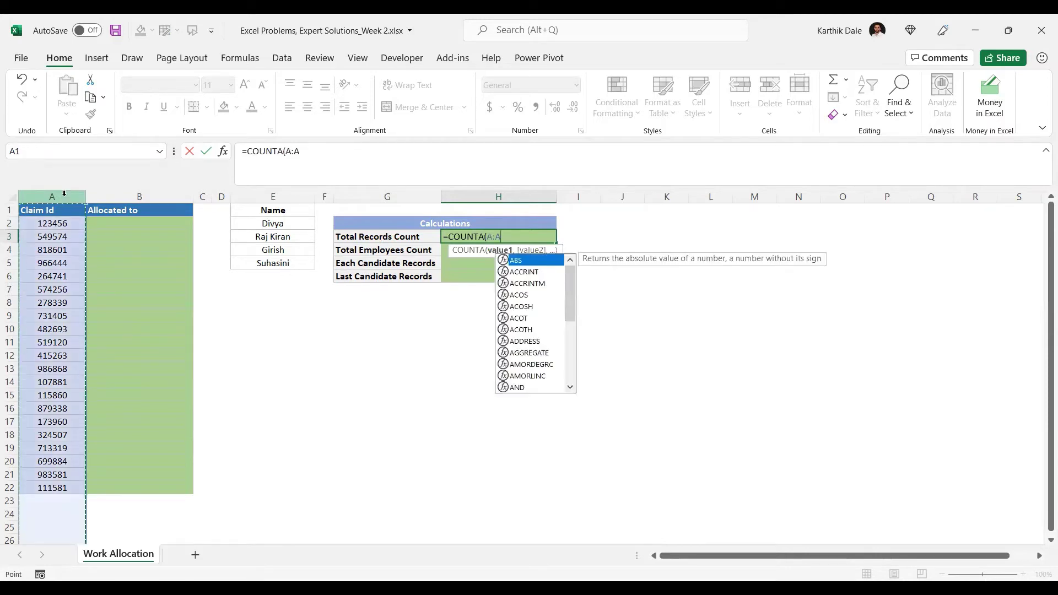
key("ctrl+Return")
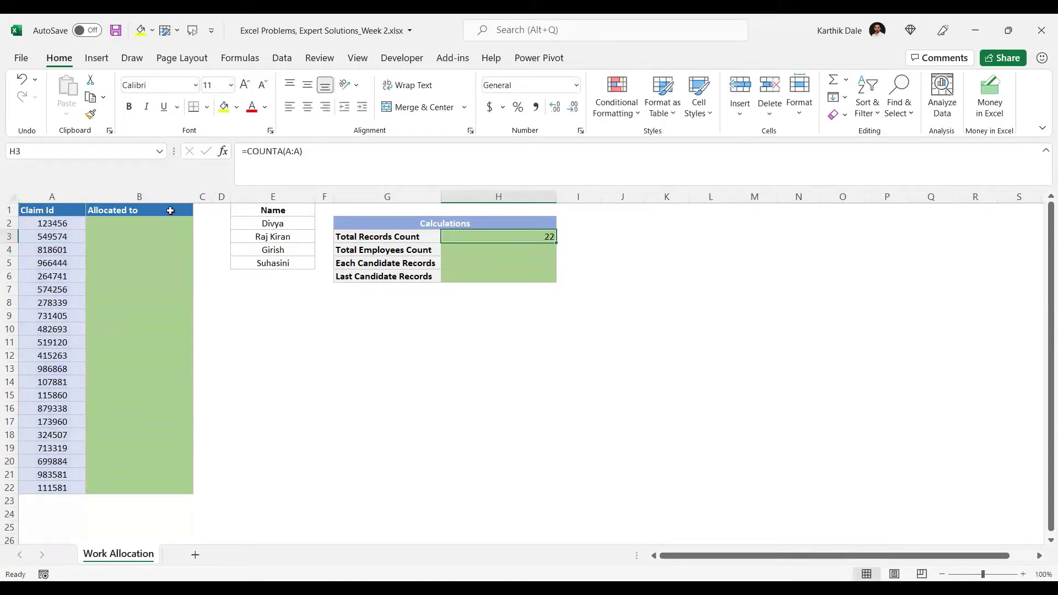
Subtract the header from the Total Records Count by extending the H3 formula to =COUNTA(A:A)-1
left_click(335, 156)
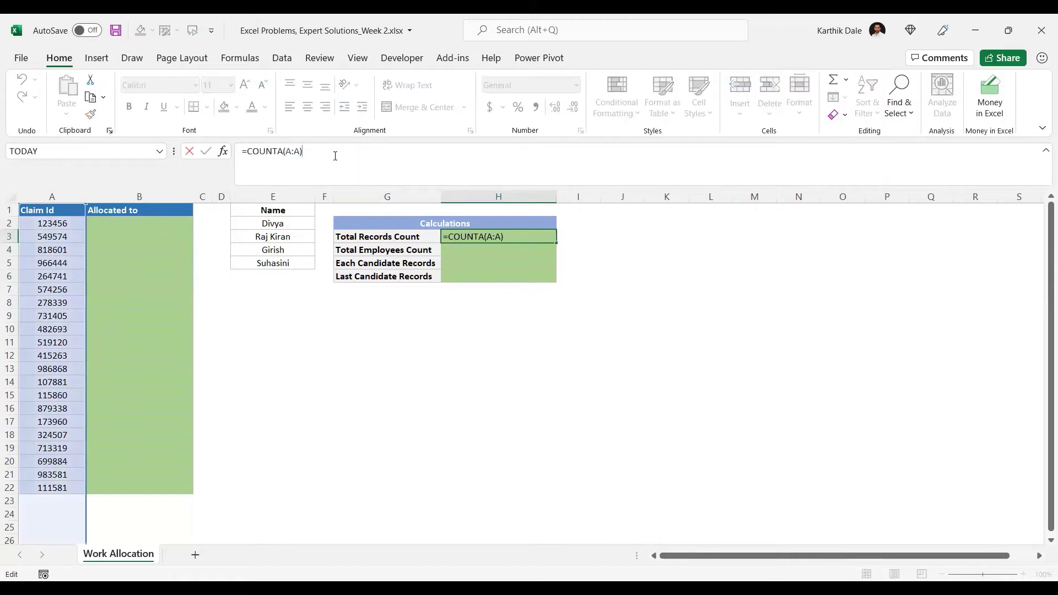
type("-1")
key("Return")
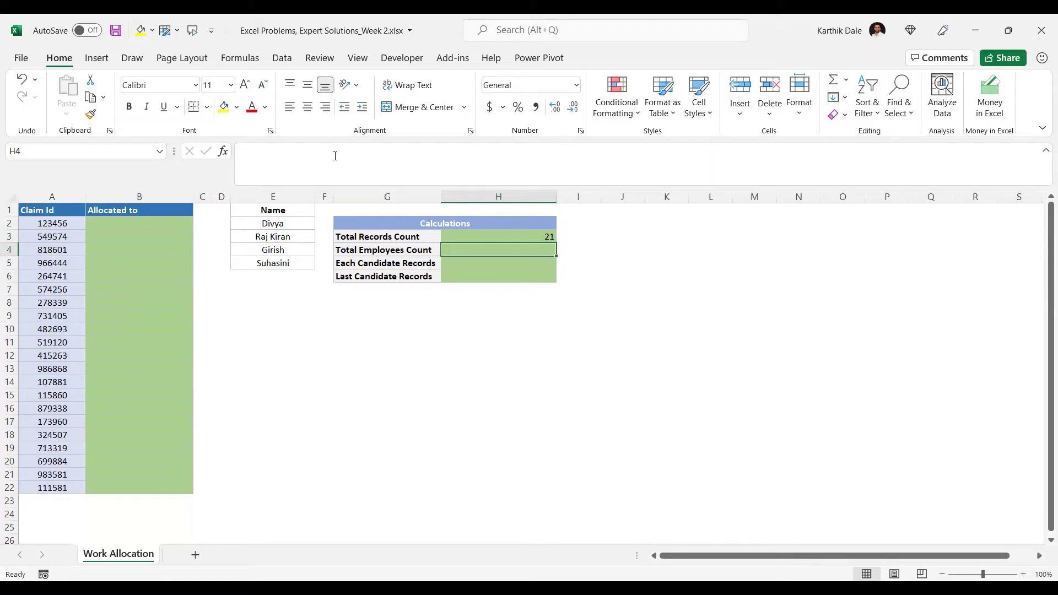
type("=")
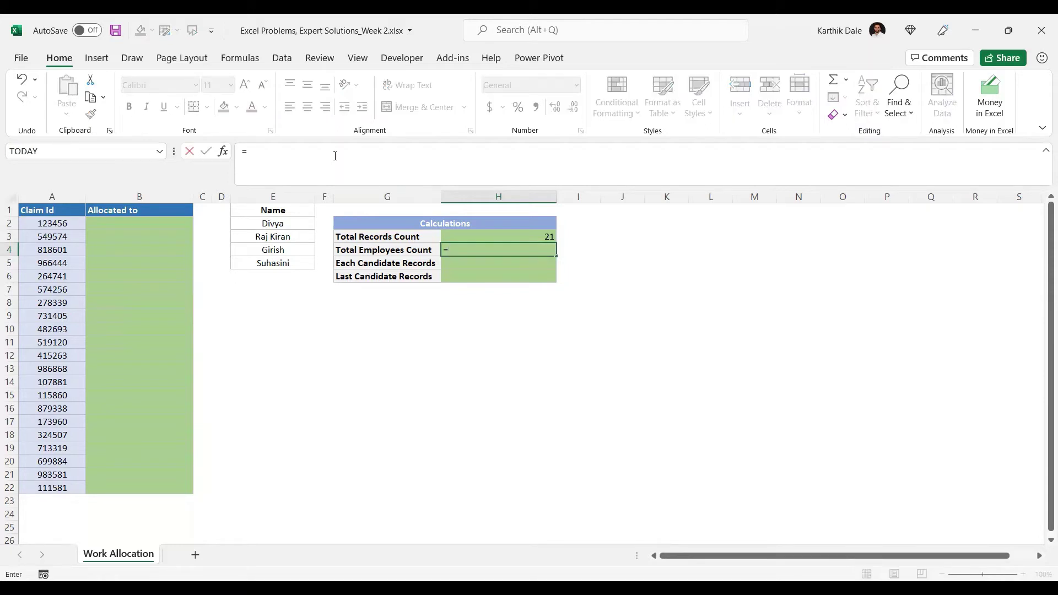
type("count")
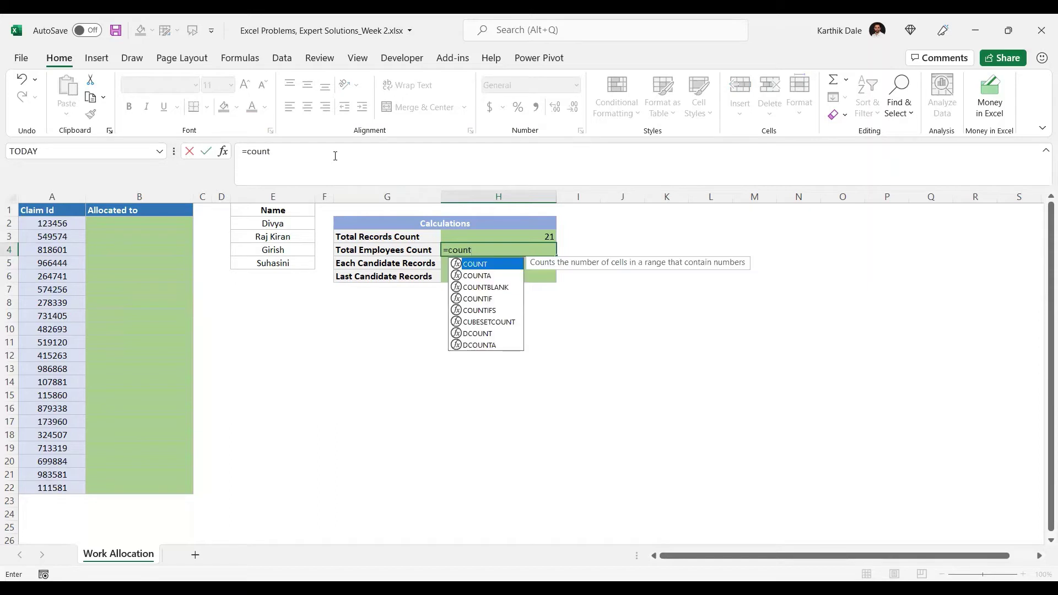
key("Down")
key("Tab")
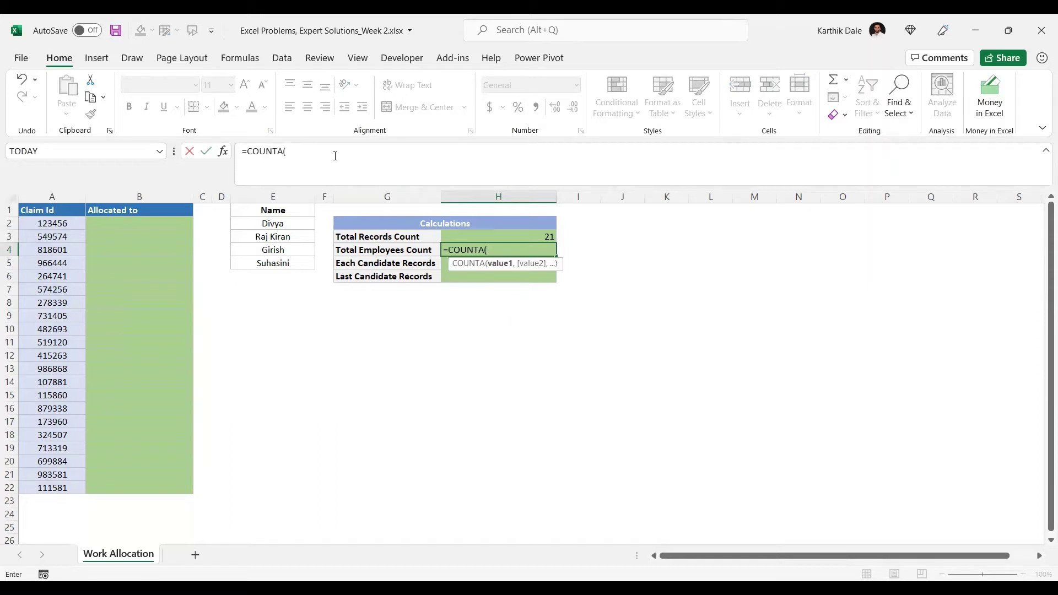
left_click(257, 223)
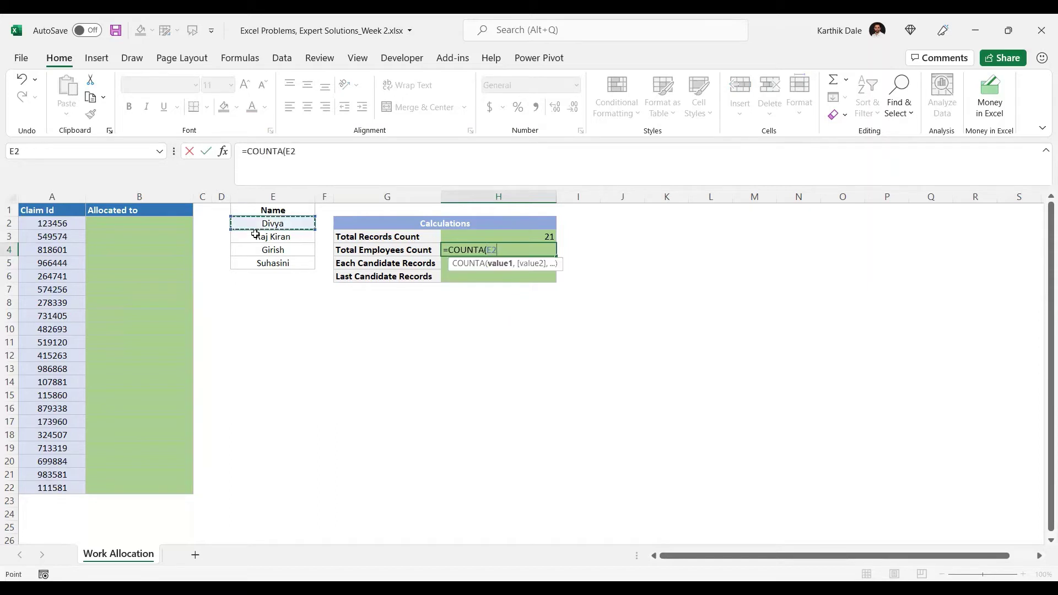
left_click_drag(256, 234, 313, 249)
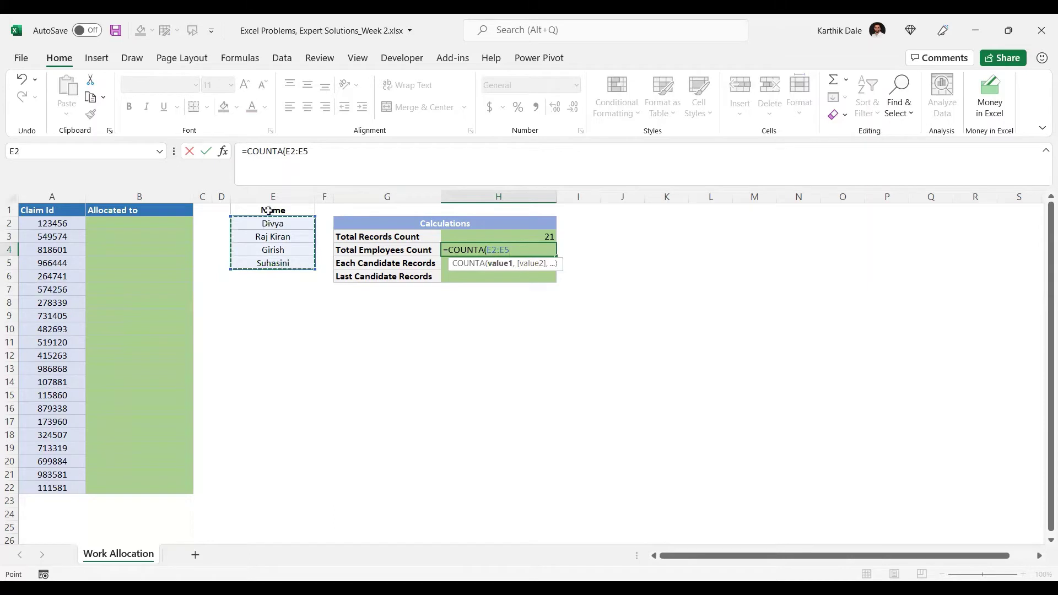
key("Escape")
Convert the Name list E1:E5 into a table with headers
left_click_drag(268, 210, 268, 263)
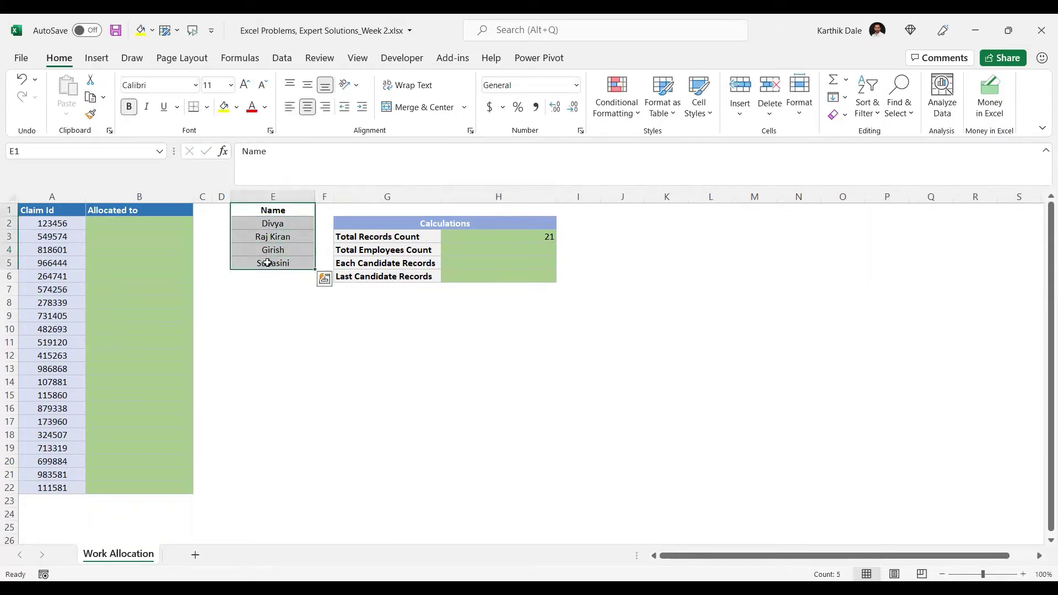
key("ctrl+t")
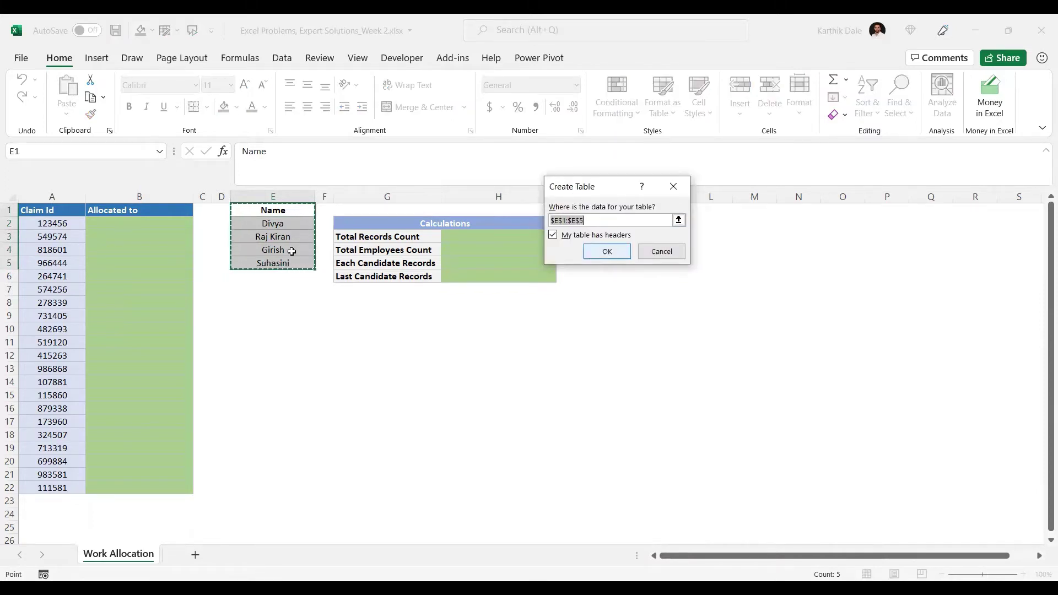
key("Return")
left_click(258, 238)
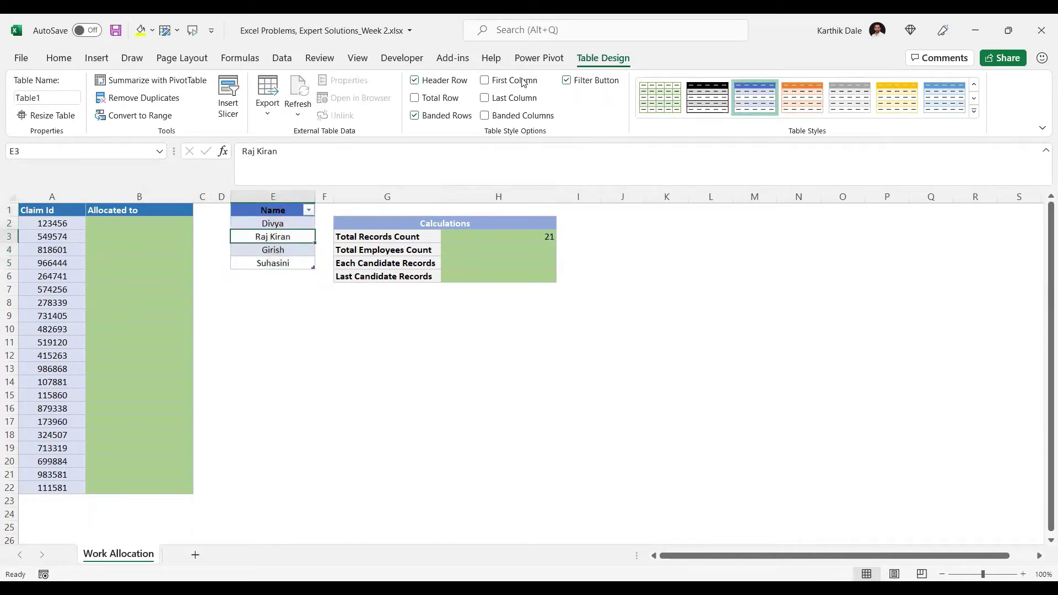
key("ctrl+2")
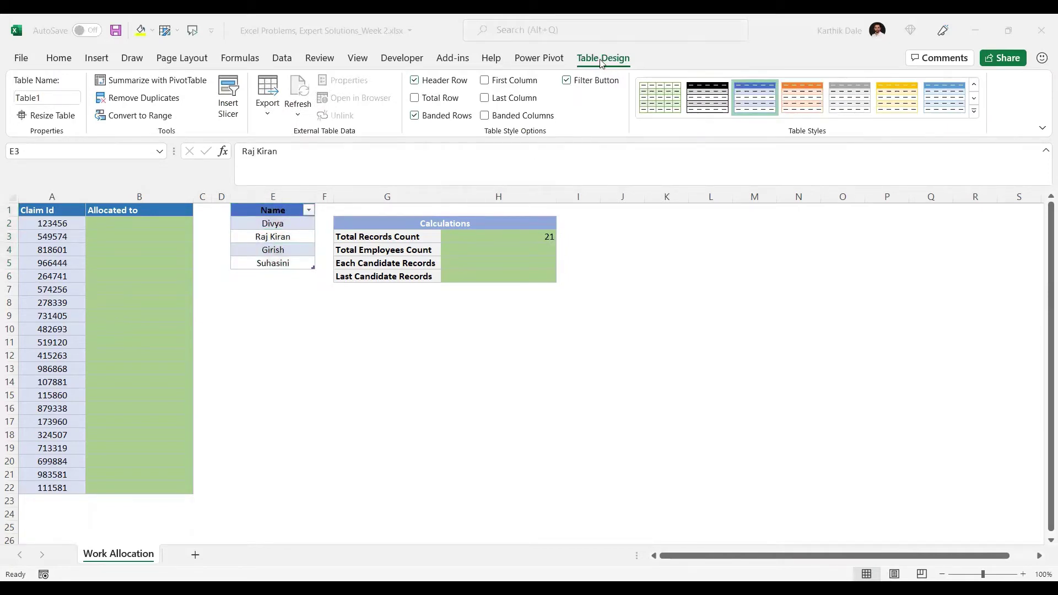
left_click(43, 98)
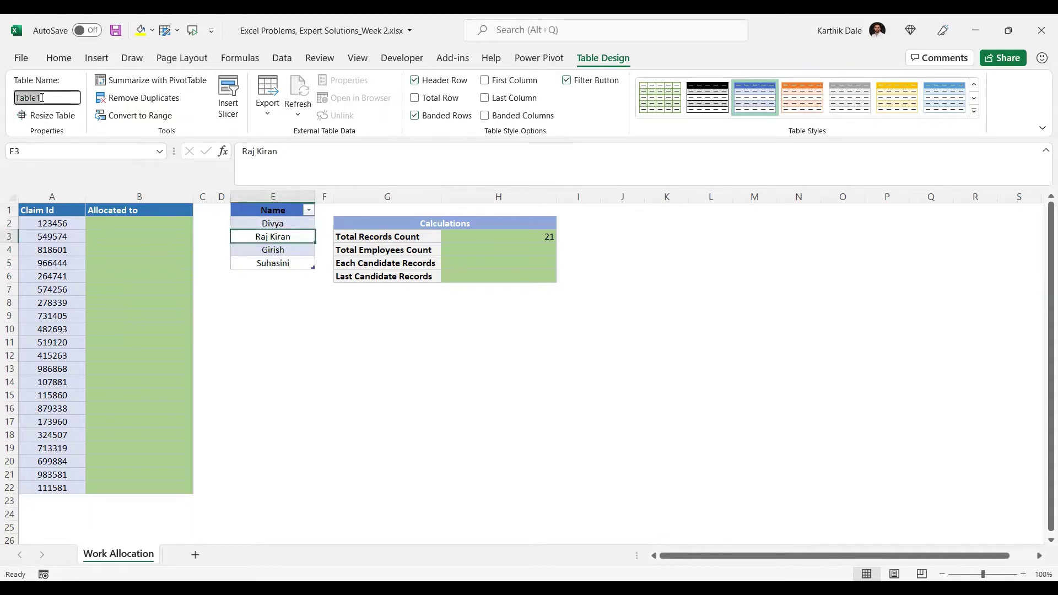
key("Escape")
Enter =COUNTA(Table1[Name]) in H4 to count the names in the table for Total Employees Count
left_click(471, 248)
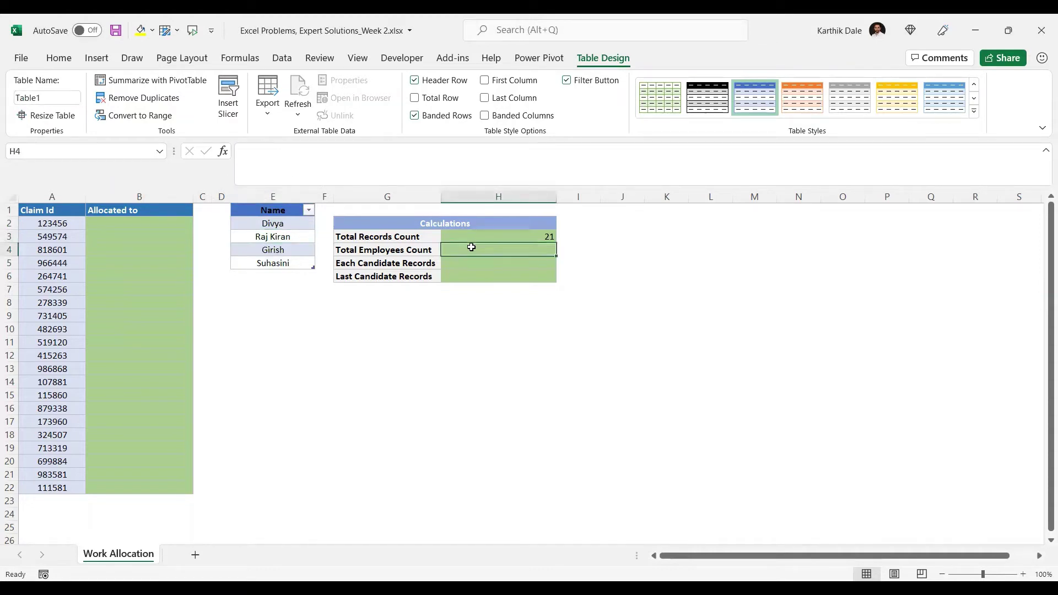
type("=")
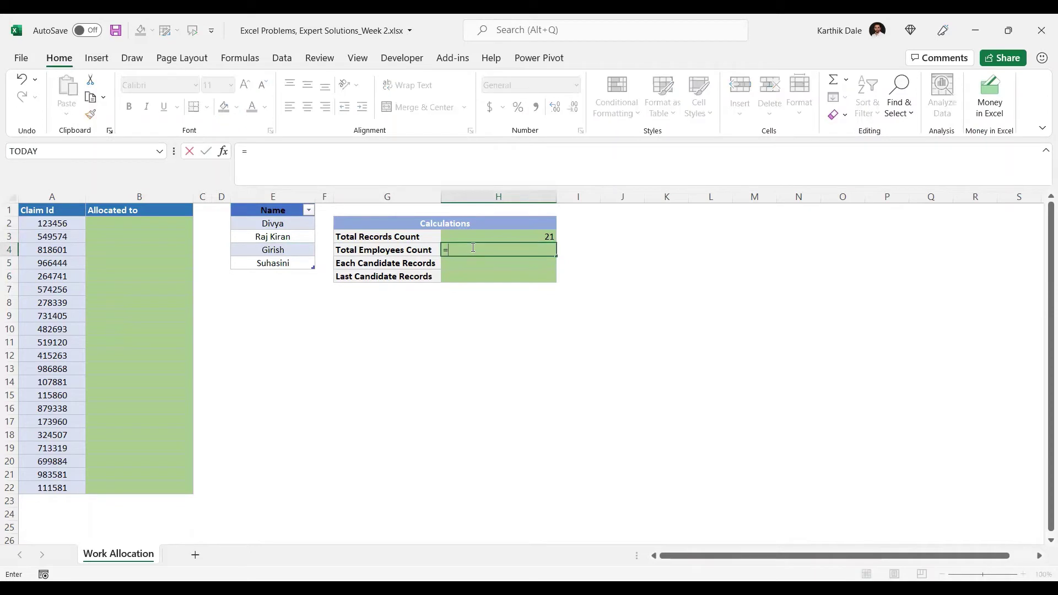
type("COUNTA(")
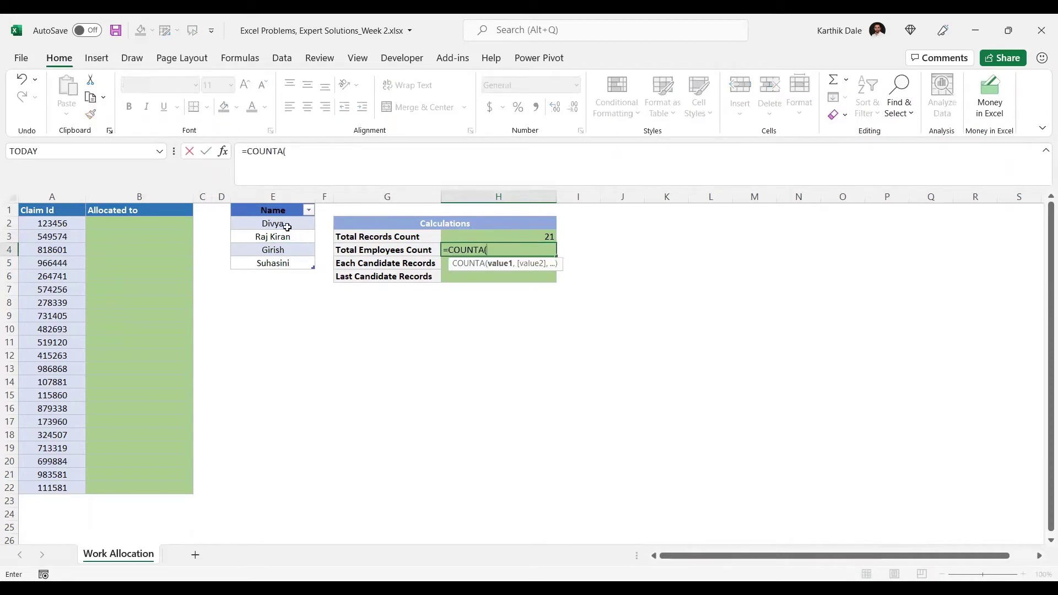
left_click(274, 223)
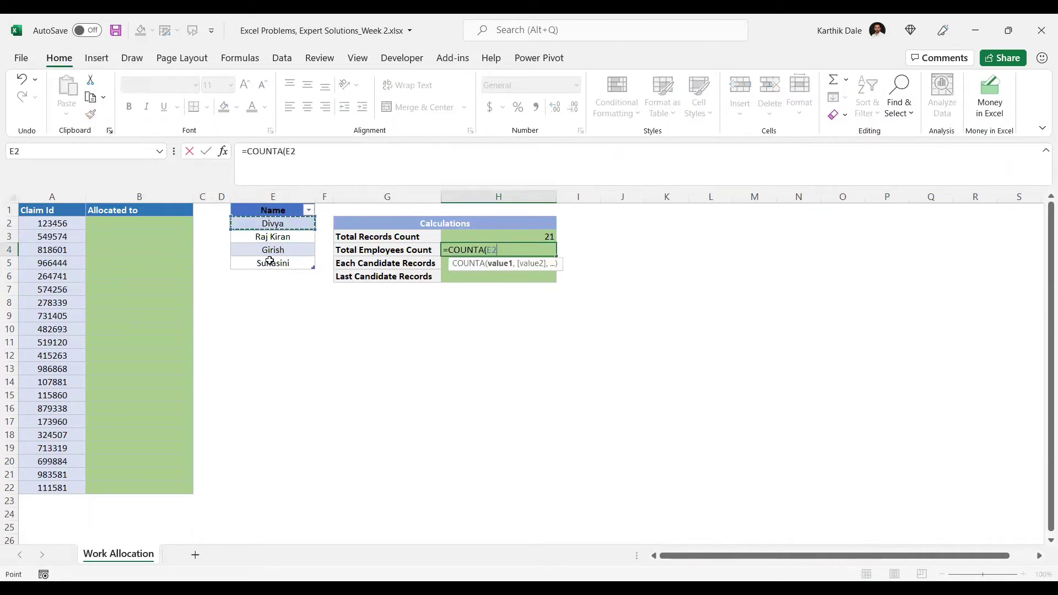
key("ctrl+shift+Down")
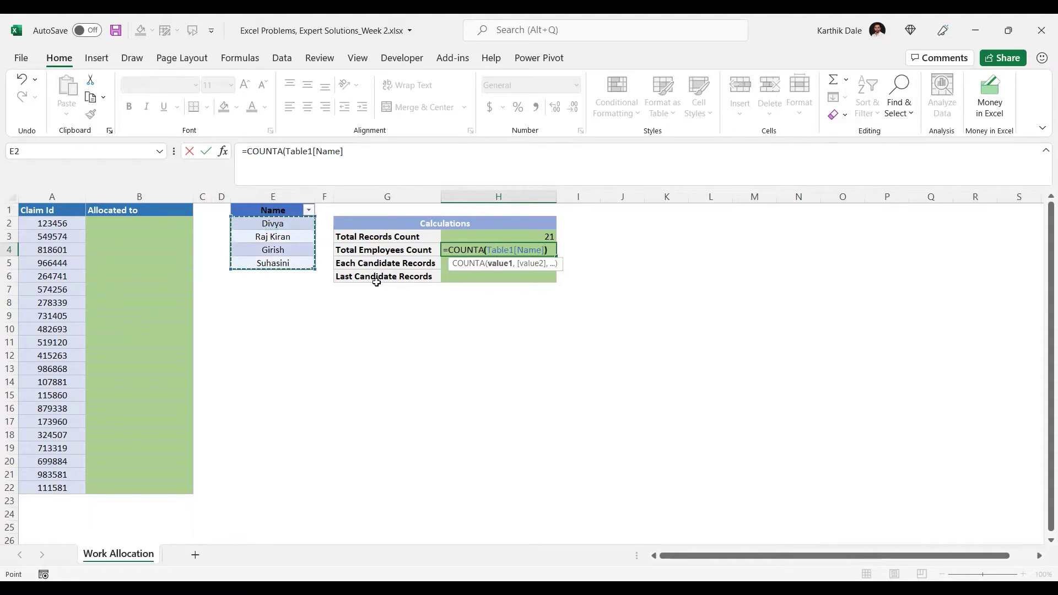
type(")")
key("ctrl+Return")
Add a trial entry user1 in E6 directly below the Name table and check the Total Employees Count in H4
left_click(269, 261)
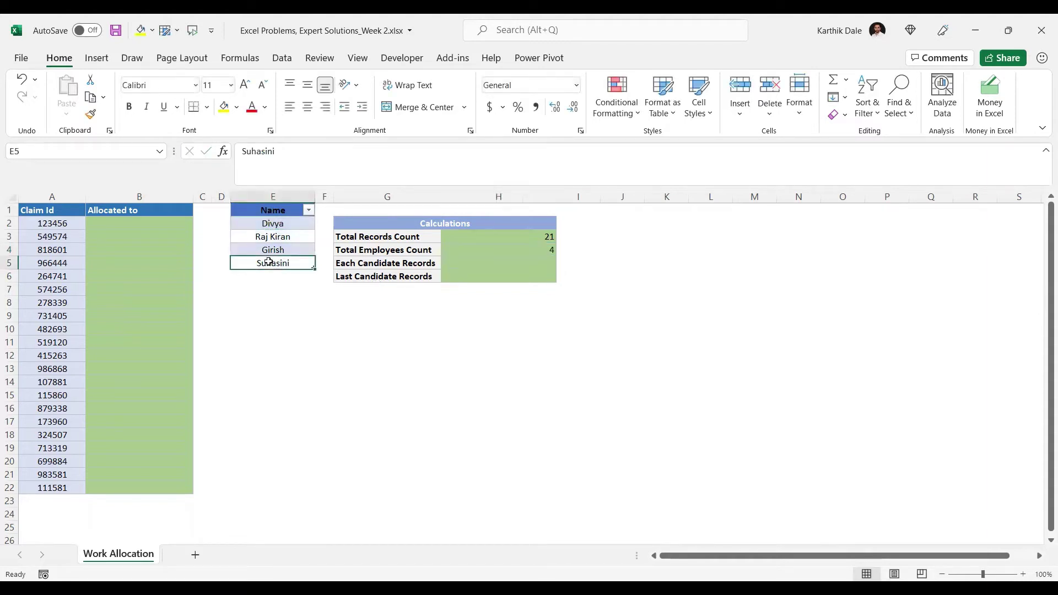
left_click(271, 276)
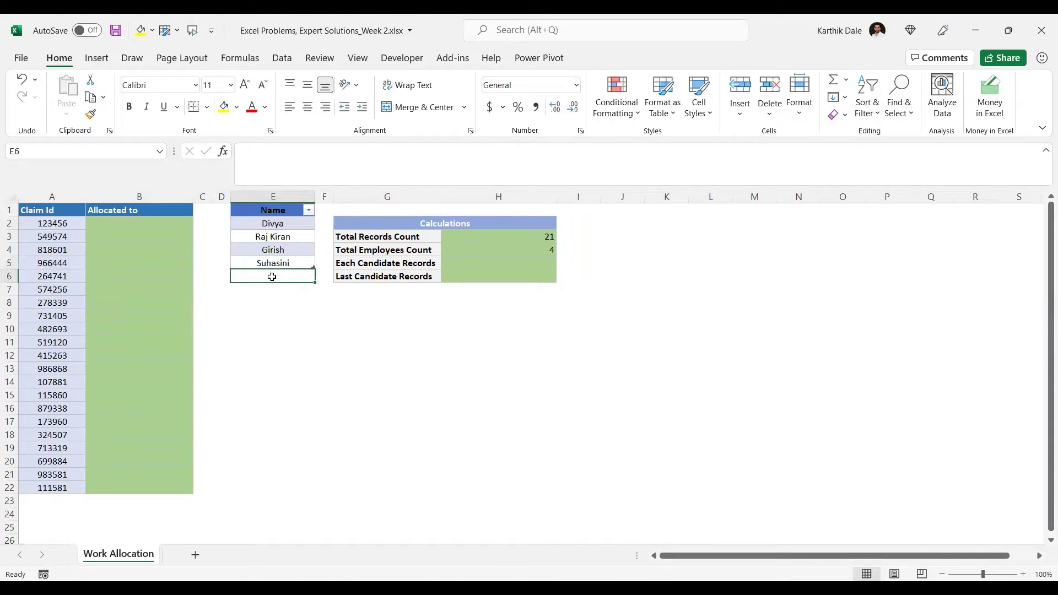
type("user1")
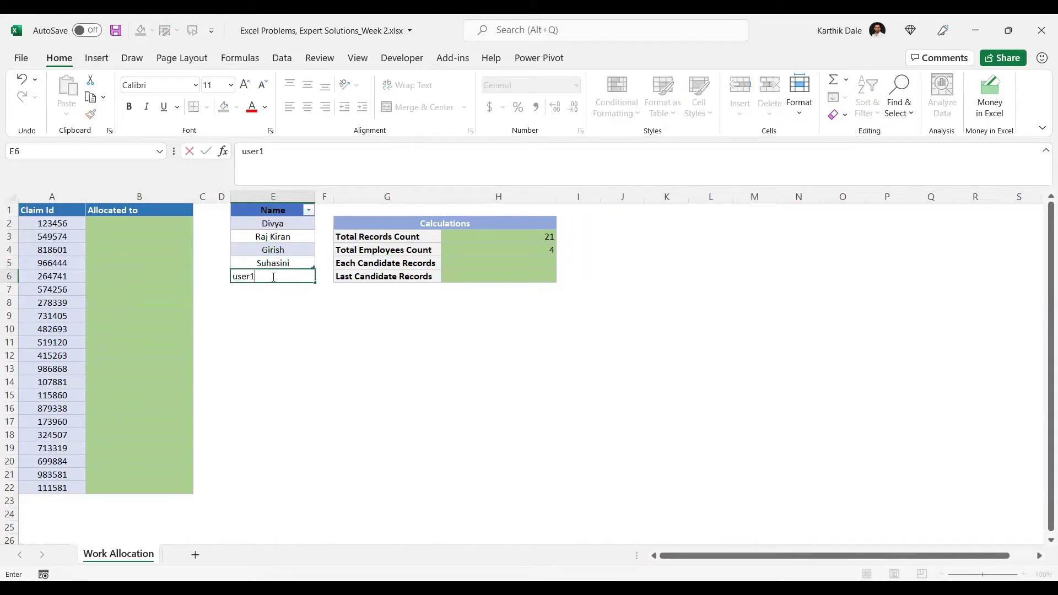
key("Return")
left_click(517, 251)
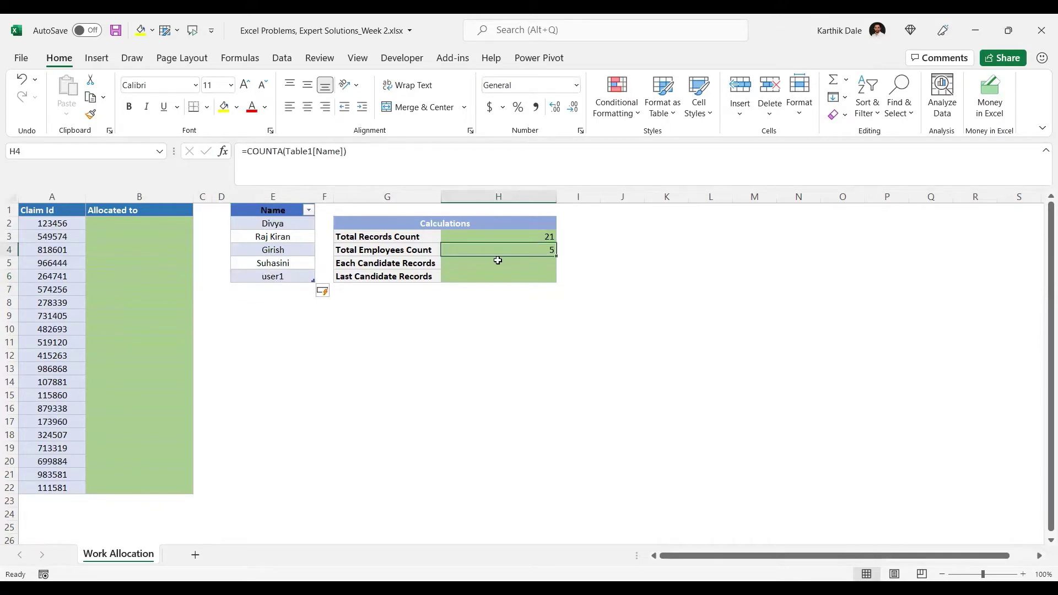
Delete the user1 row from the Name table and recheck the Total Employees Count in H4
left_click(259, 278)
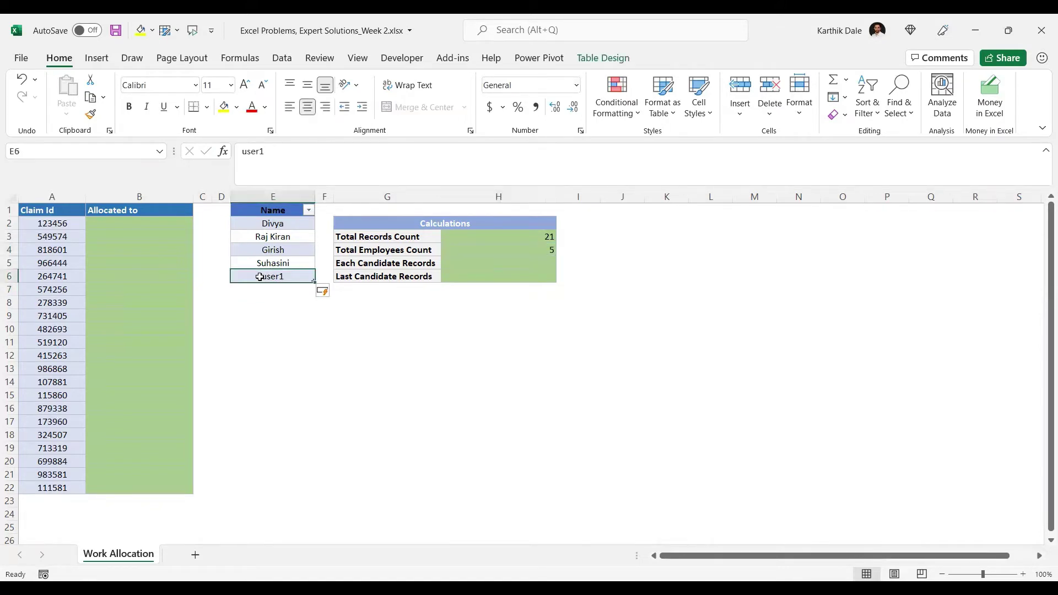
right_click(259, 277)
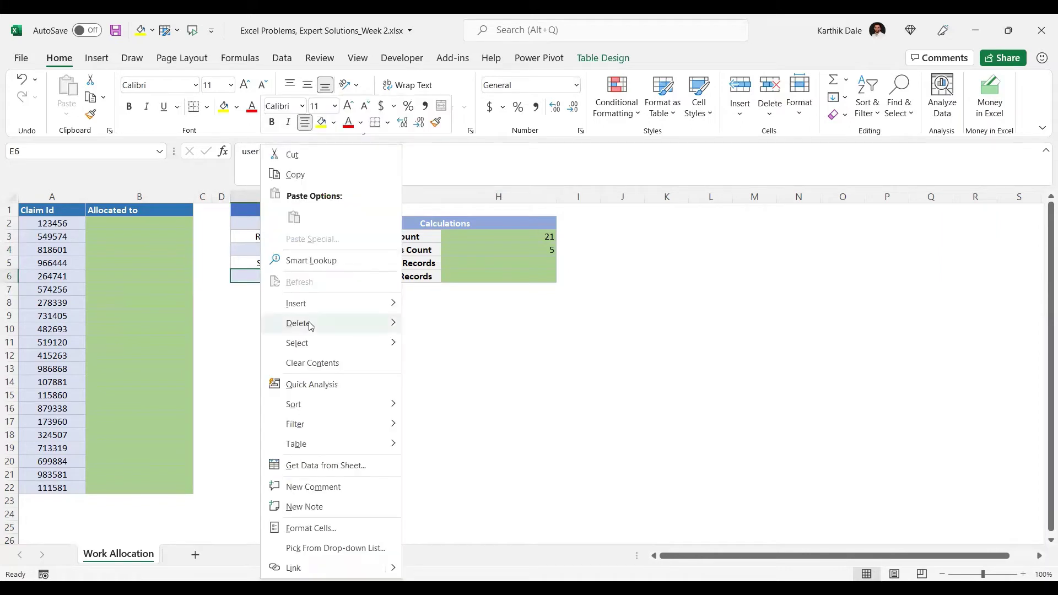
mouse_move(310, 325)
left_click(439, 345)
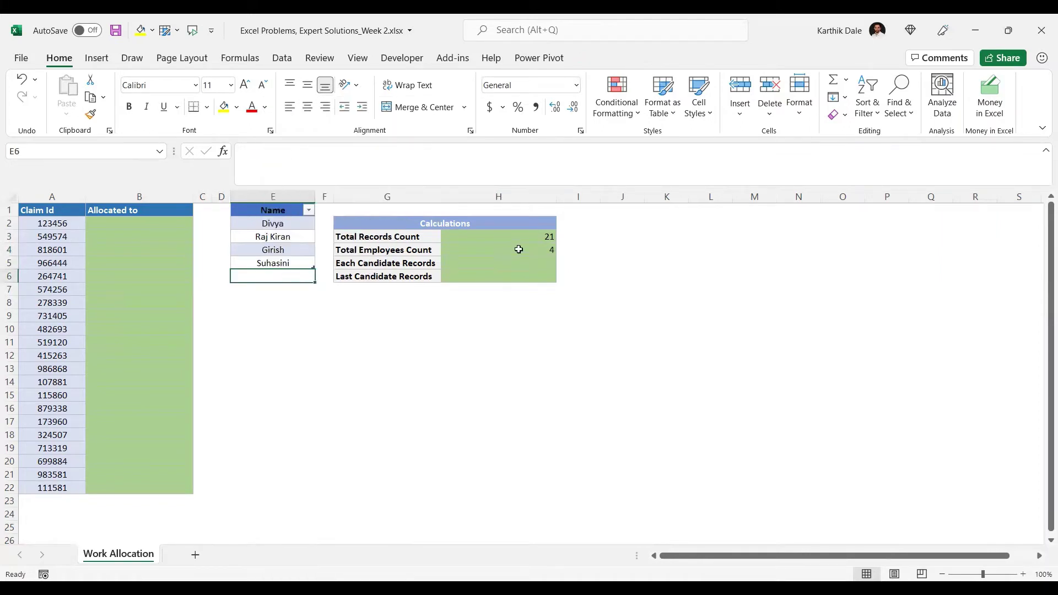
left_click(517, 249)
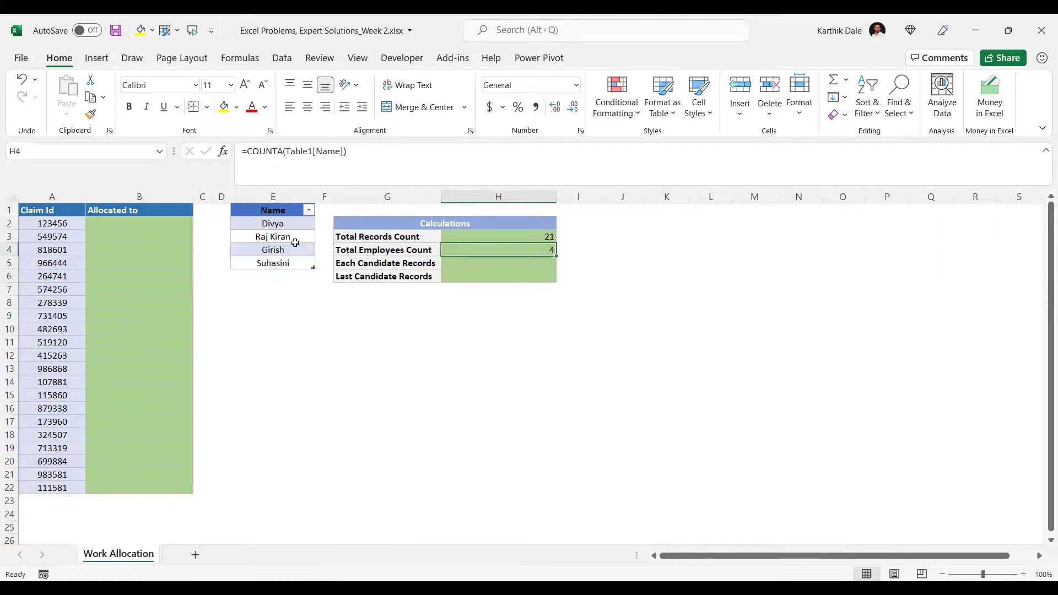
Enter =H3/H4 in H5 to divide the records by the employees for Each Candidate Records
left_click(490, 262)
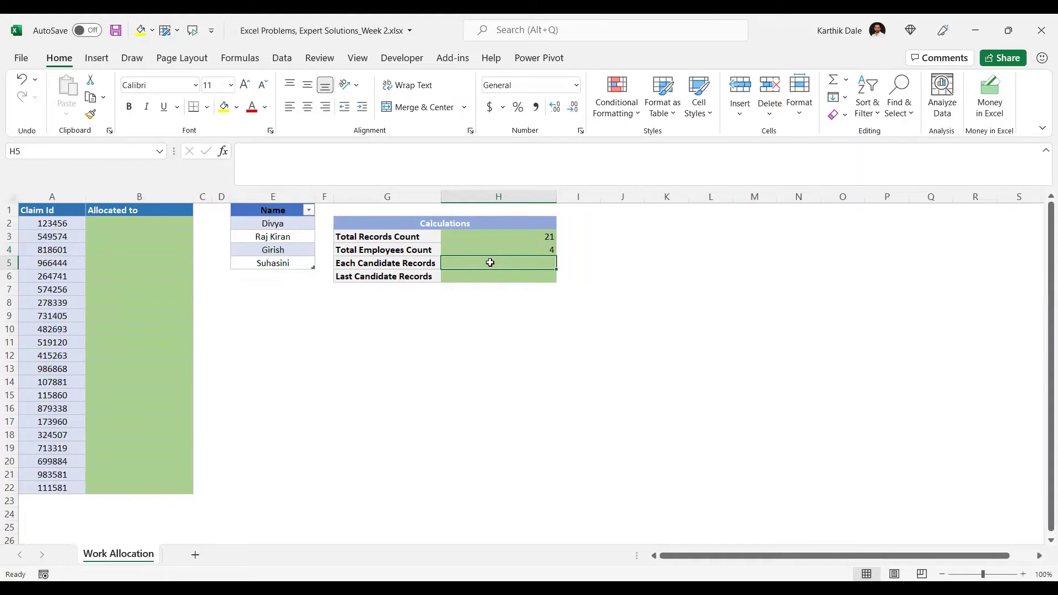
type("=")
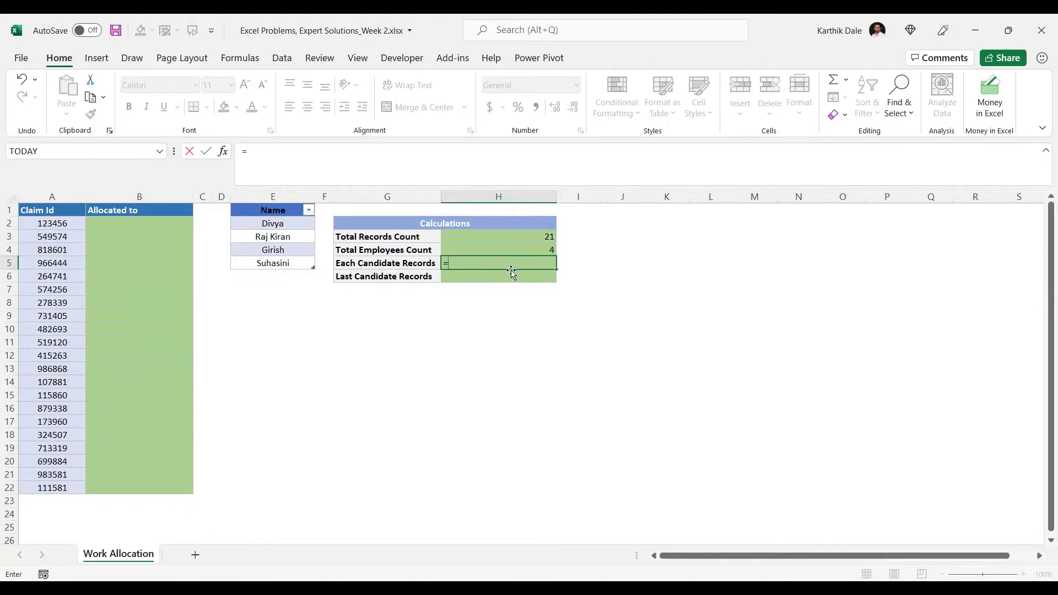
left_click(522, 241)
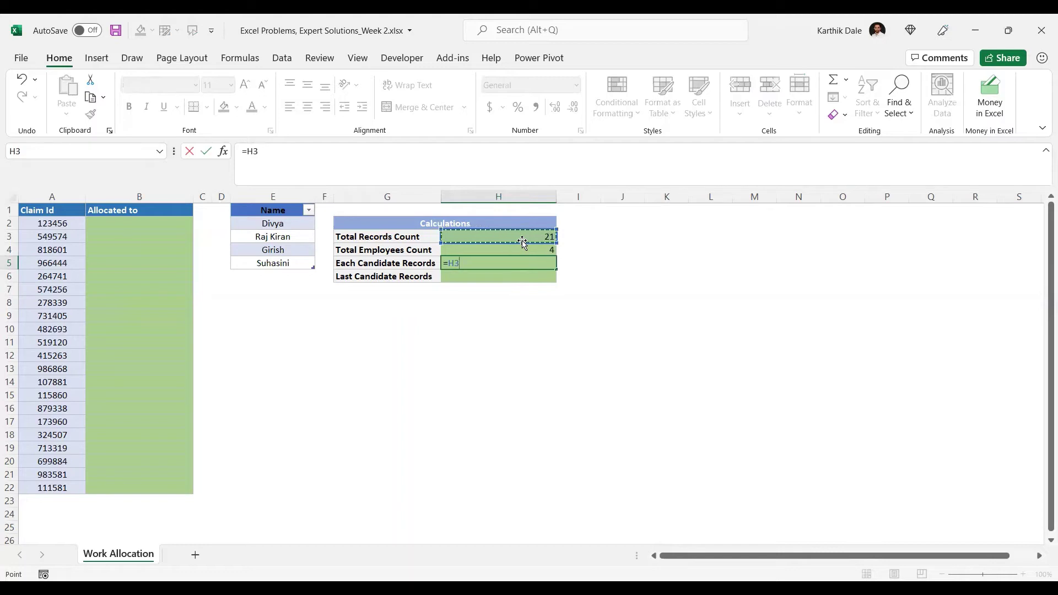
type("/")
left_click(512, 249)
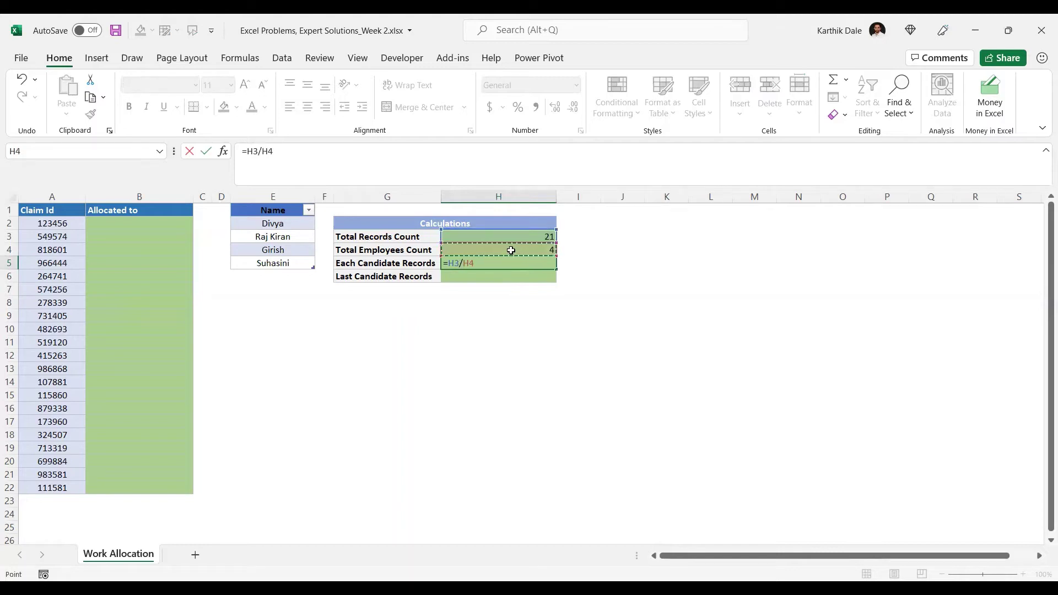
key("ctrl+Return")
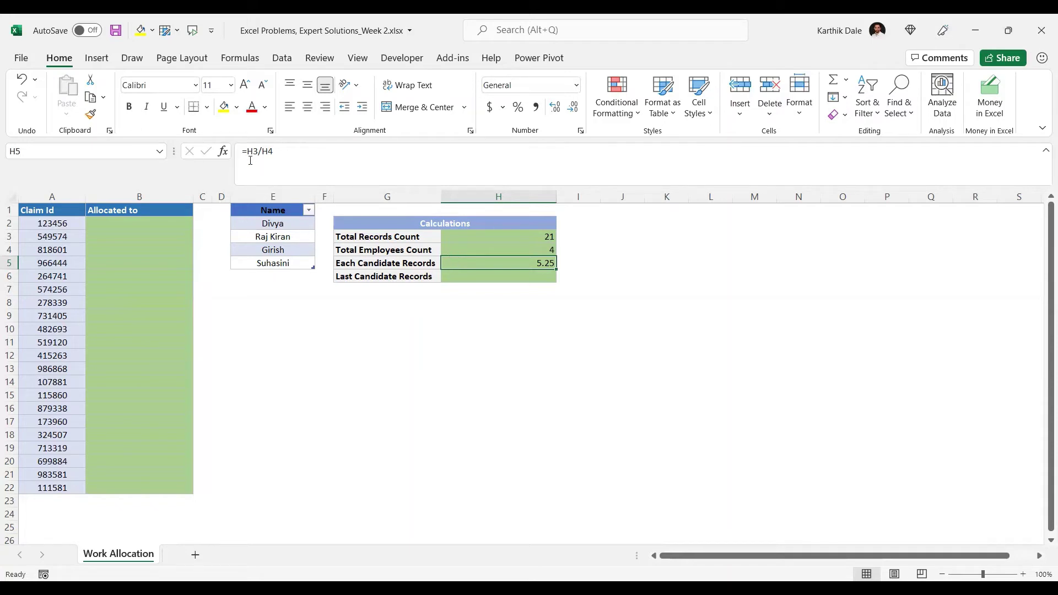
Round the Each Candidate Records down to a whole number by changing the H5 formula to =INT(H3/H4)
key("F2")
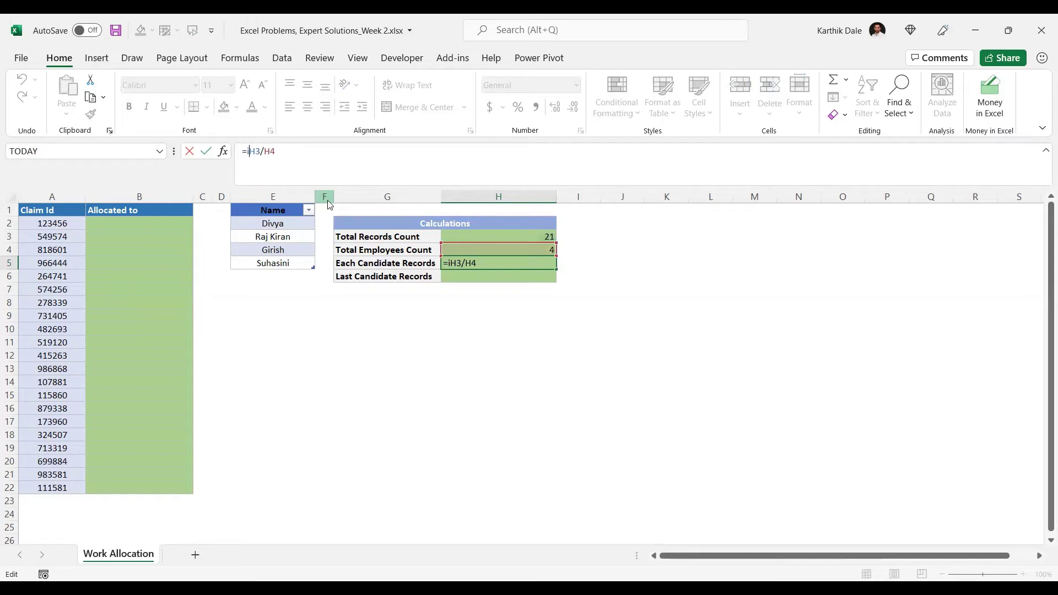
type("int")
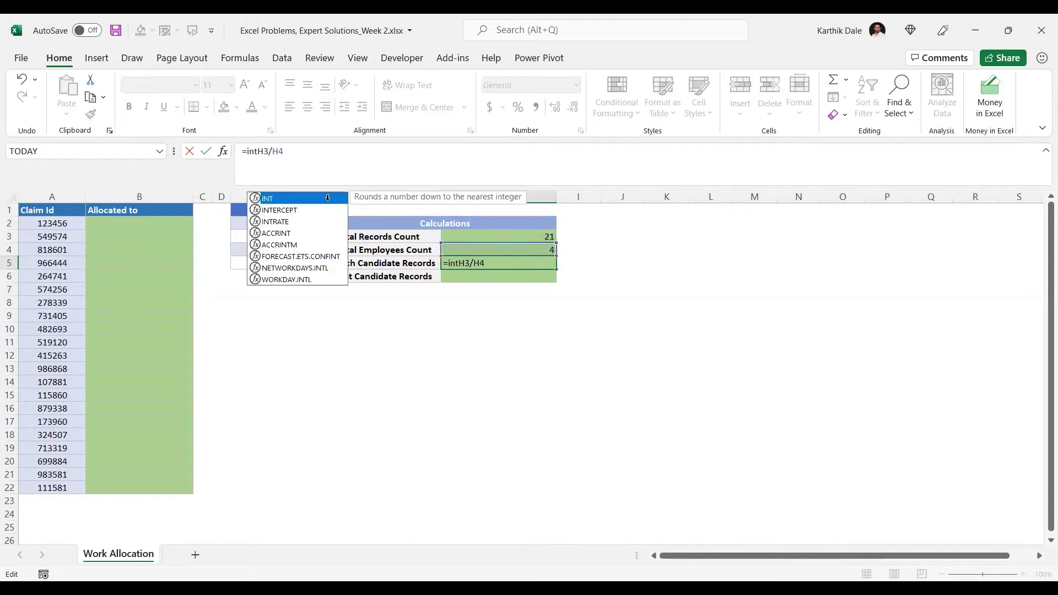
double_click(327, 197)
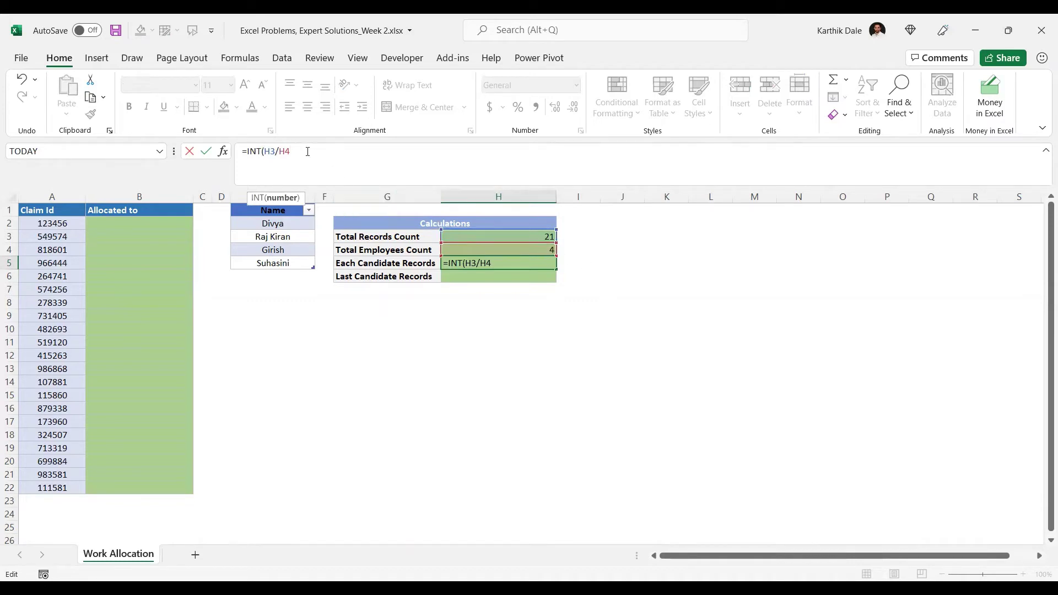
type(")")
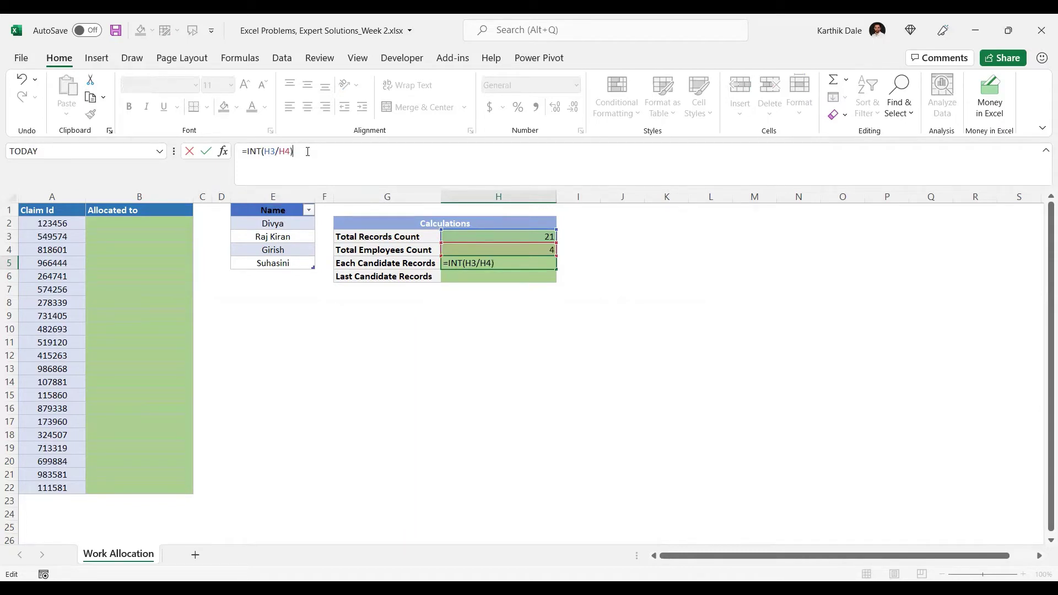
key("Return")
key("Up")
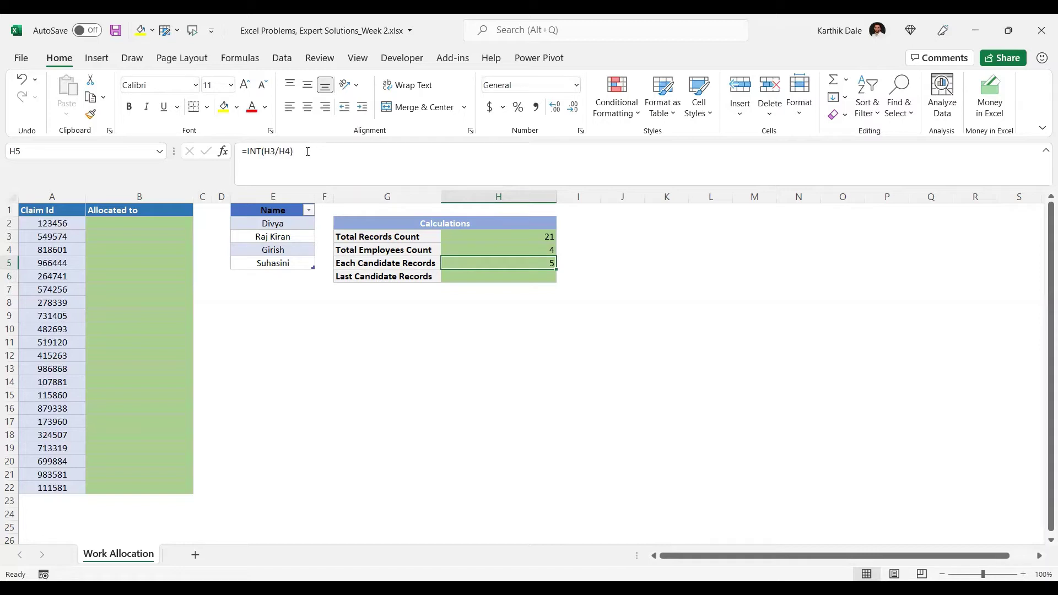
key("Down")
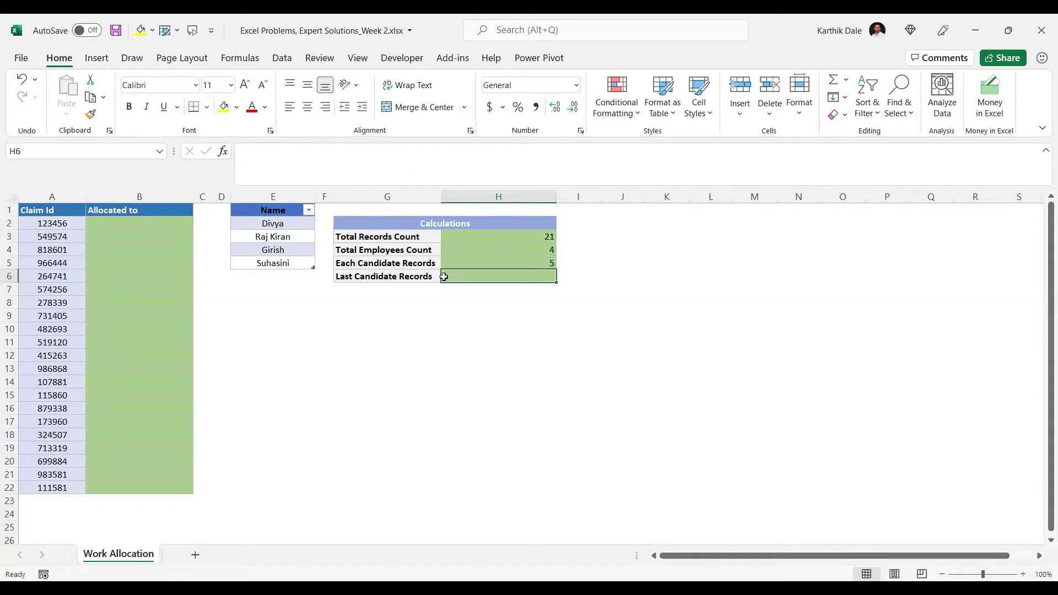
left_click_drag(58, 223, 40, 486)
left_click_drag(278, 223, 278, 258)
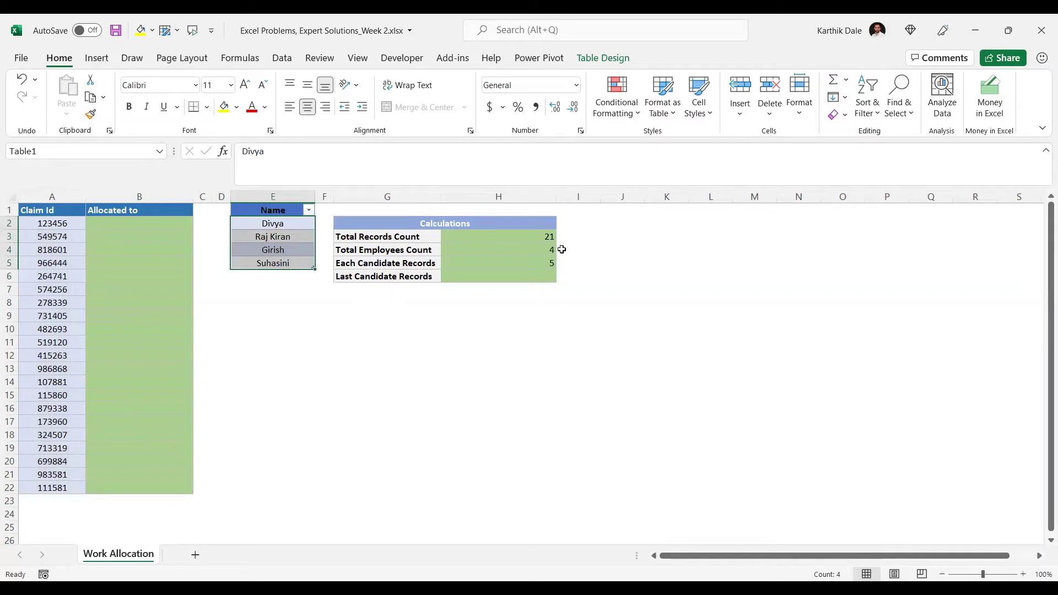
left_click(386, 277)
Enter =H3-H4*H5 in H6 to calculate the leftover records for Last Candidate Records
left_click(509, 276)
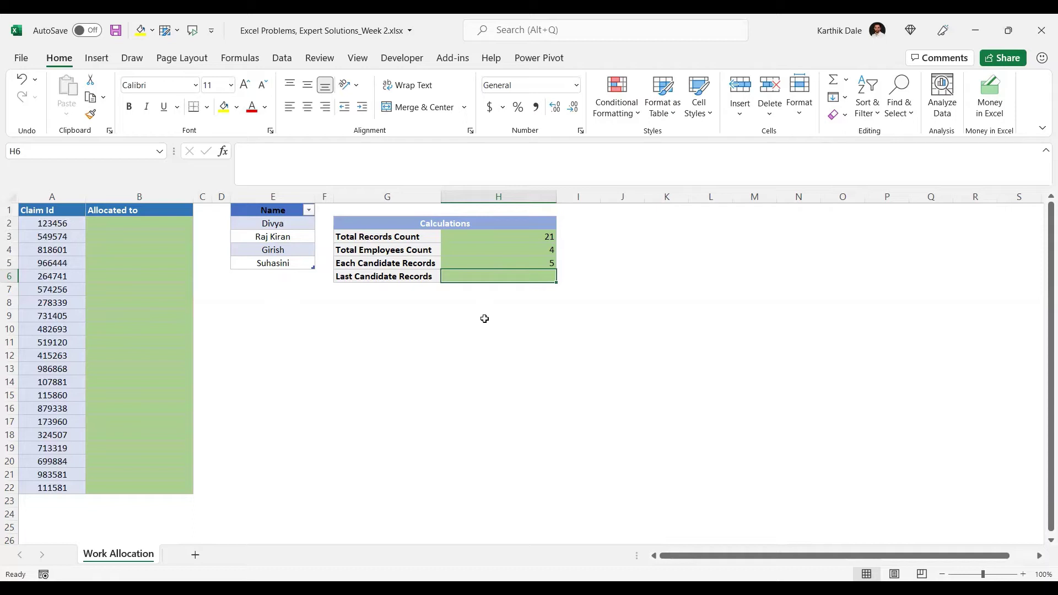
type("=")
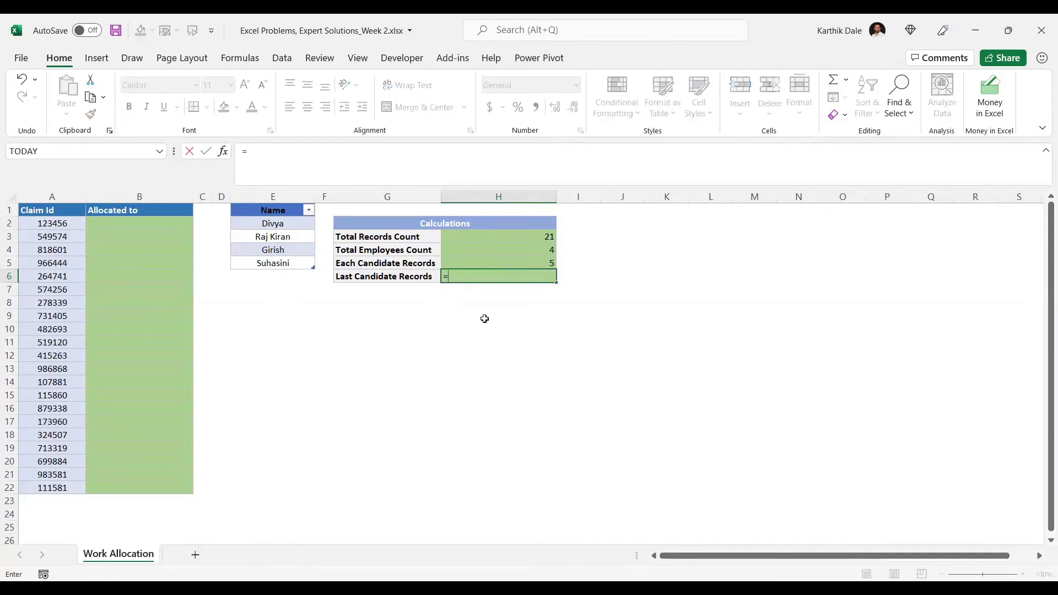
key("Up")
key("Up")
key("Up")
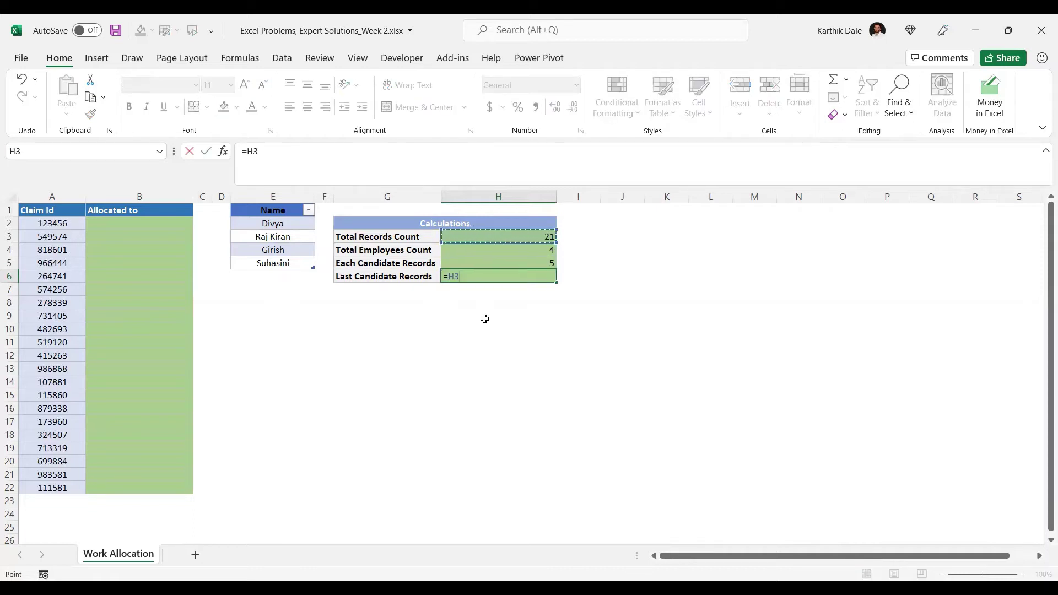
type("-")
key("Up")
key("Up")
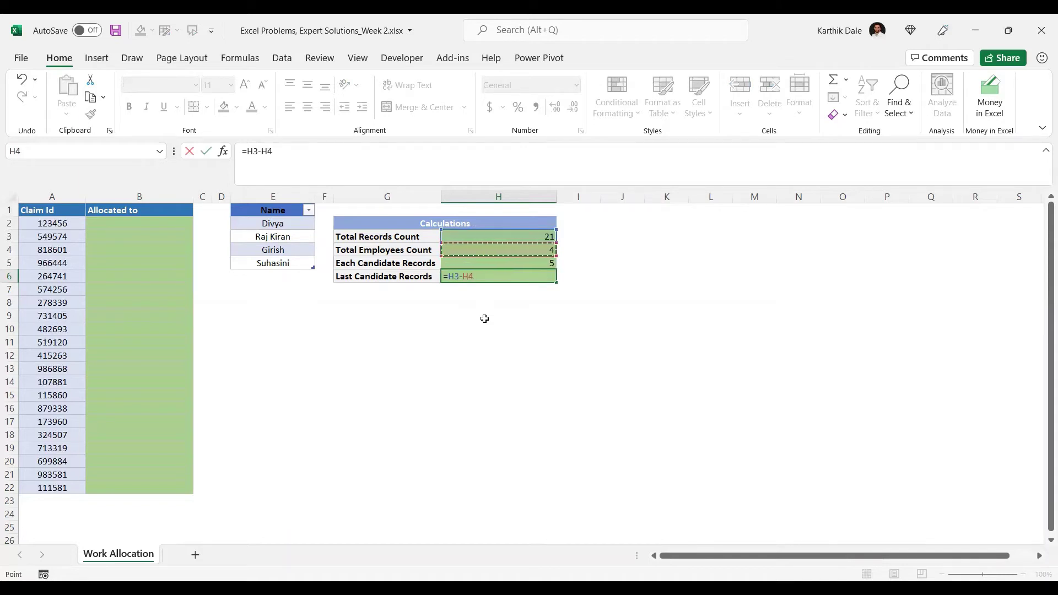
type("*")
key("Up")
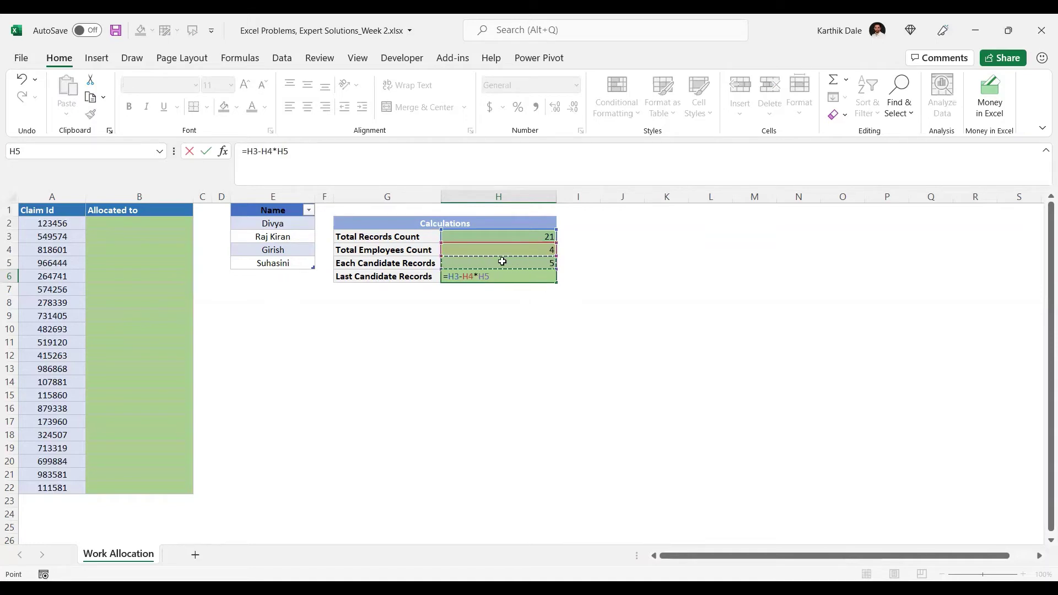
key("Return")
key("Up")
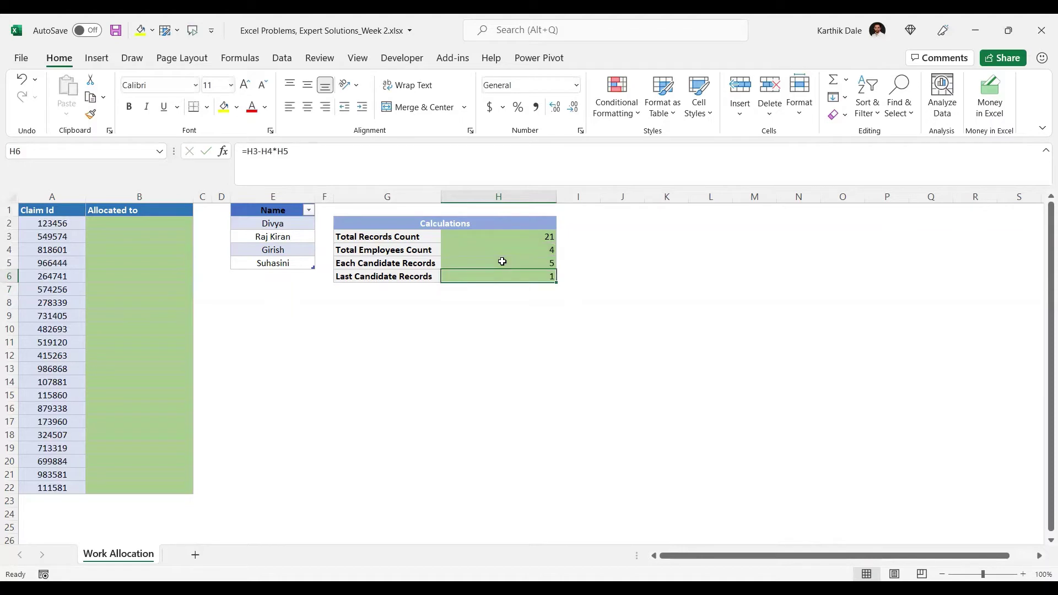
left_click(251, 152)
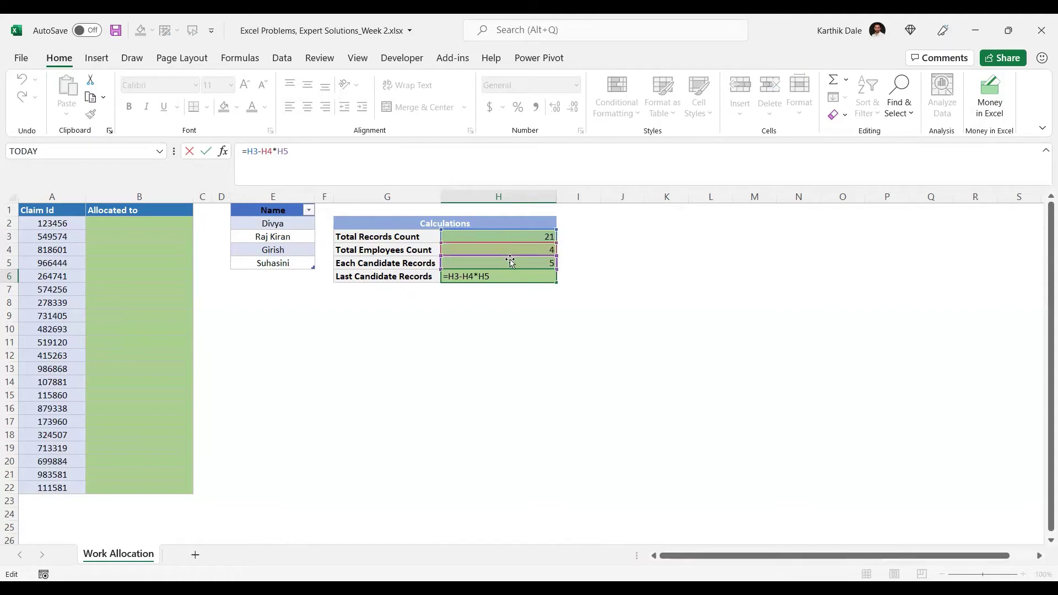
key("Return")
key("Up")
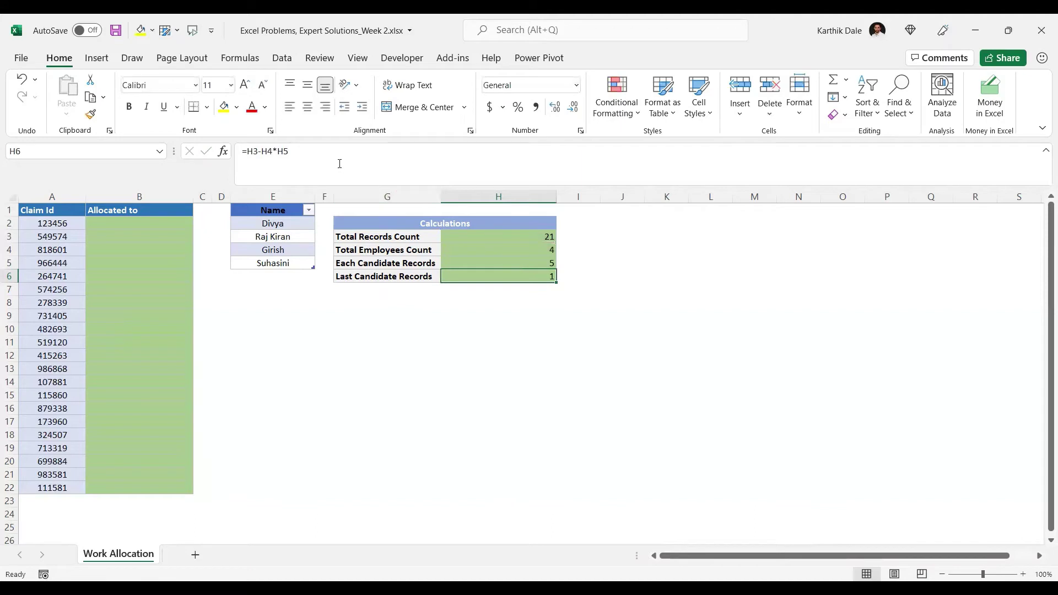
Add the Each Candidate Records to the leftover by changing the Last Candidate Records formula in H6 to =H3-H4*H5+H5
left_click(335, 157)
type("+")
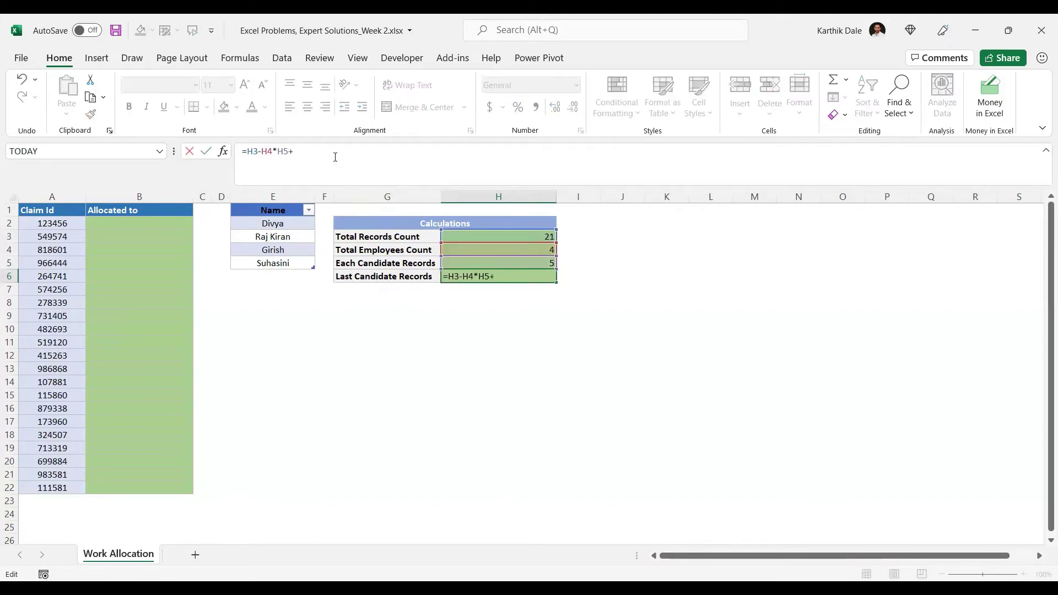
left_click(485, 265)
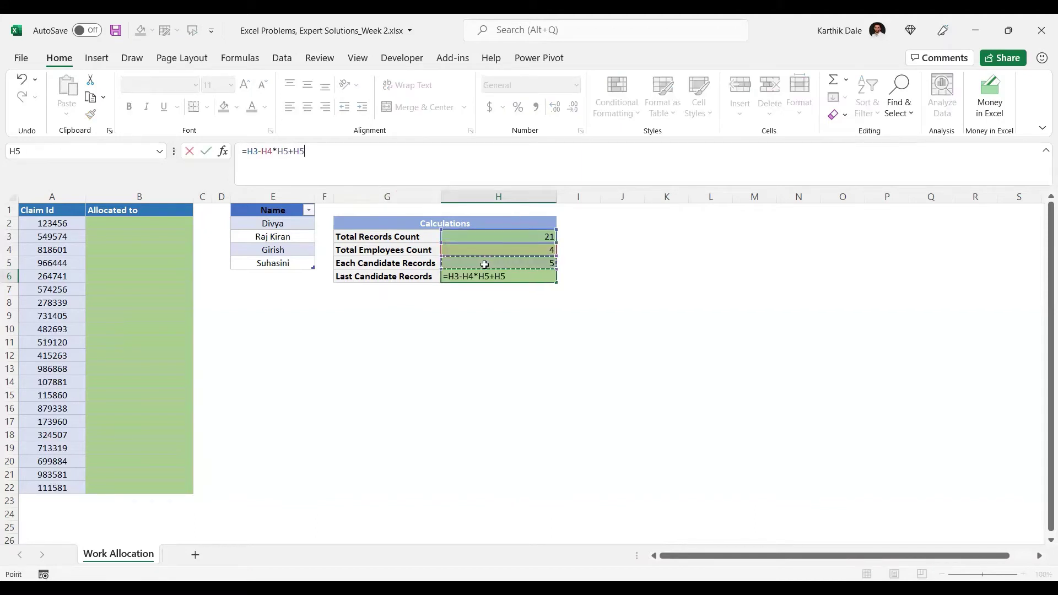
key("Return")
key("Up")
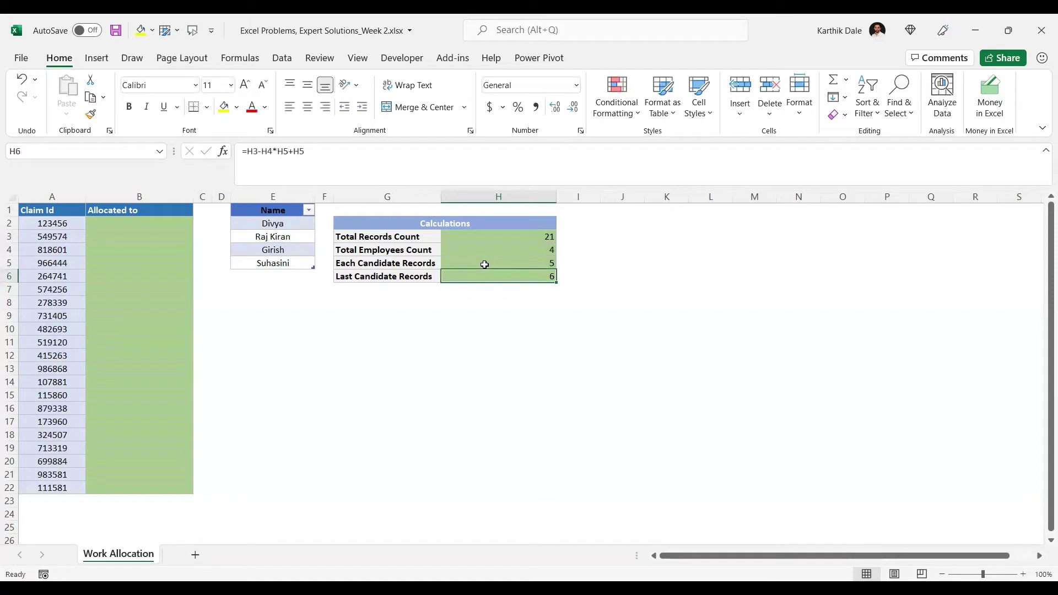
left_click(393, 280)
left_click(499, 278)
left_click(399, 263)
left_click(491, 263)
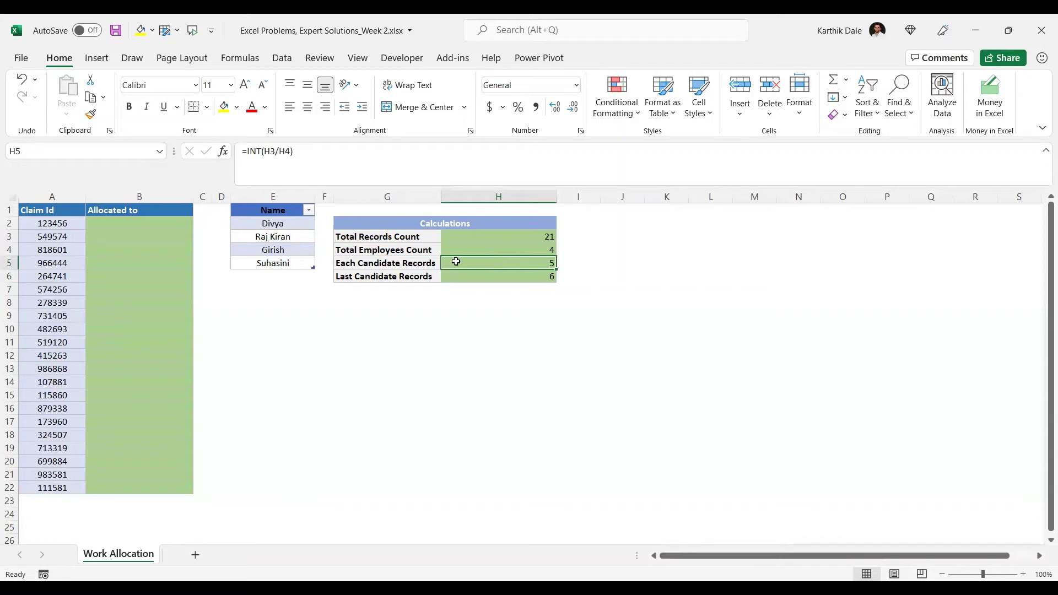
Enter =ROW() in B2 under Allocated to and fill it down through B22
left_click(130, 227)
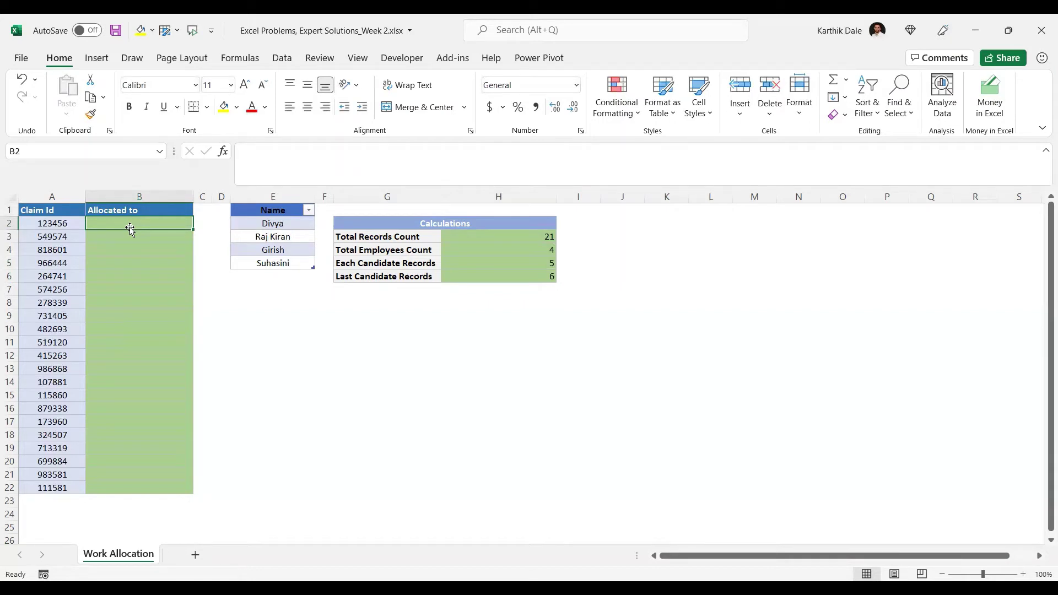
type("=")
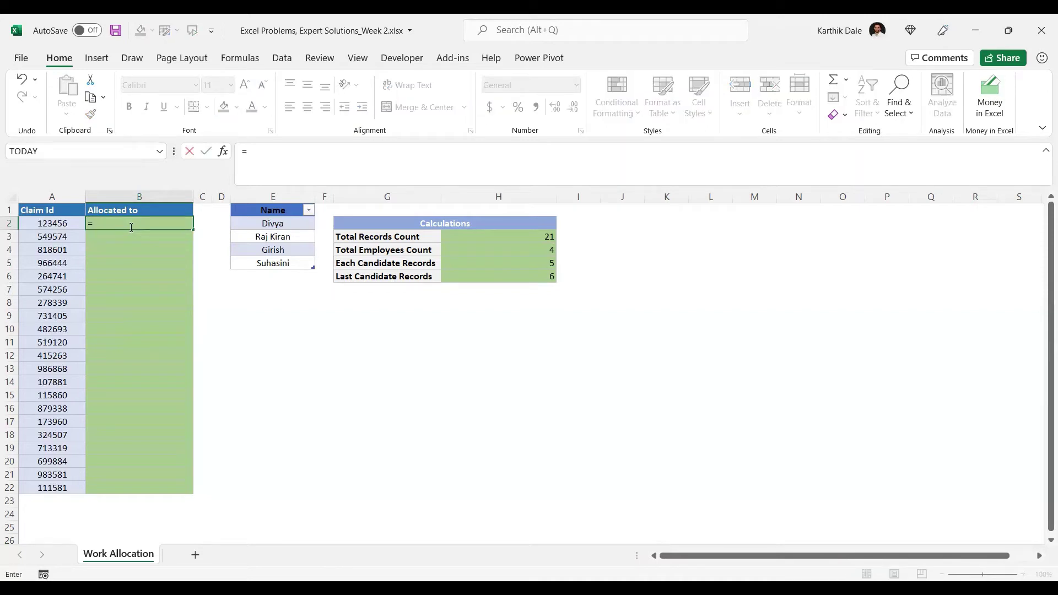
type("row")
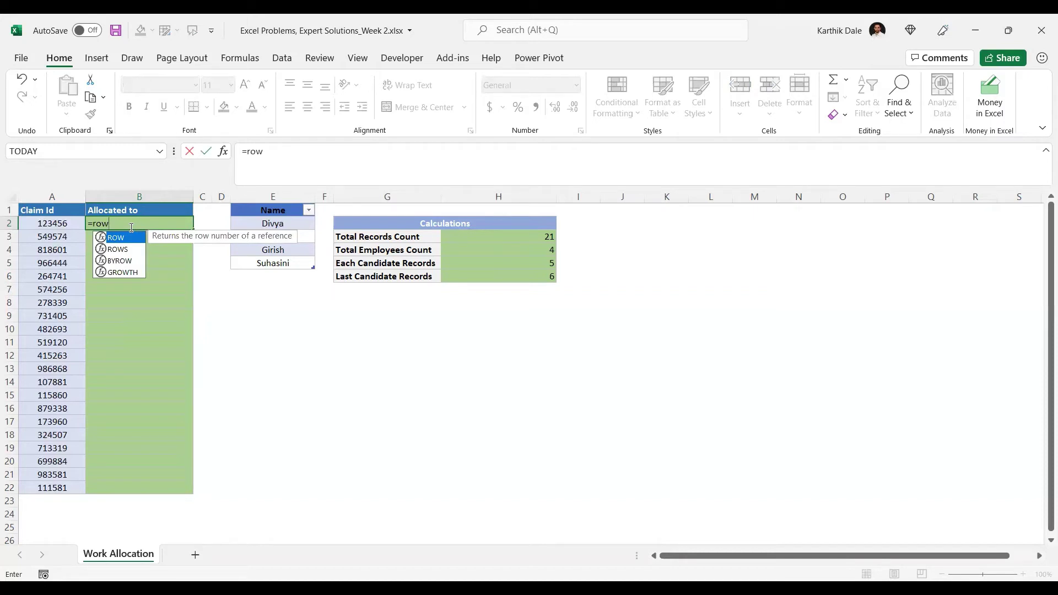
key("Tab")
key("ctrl+Return")
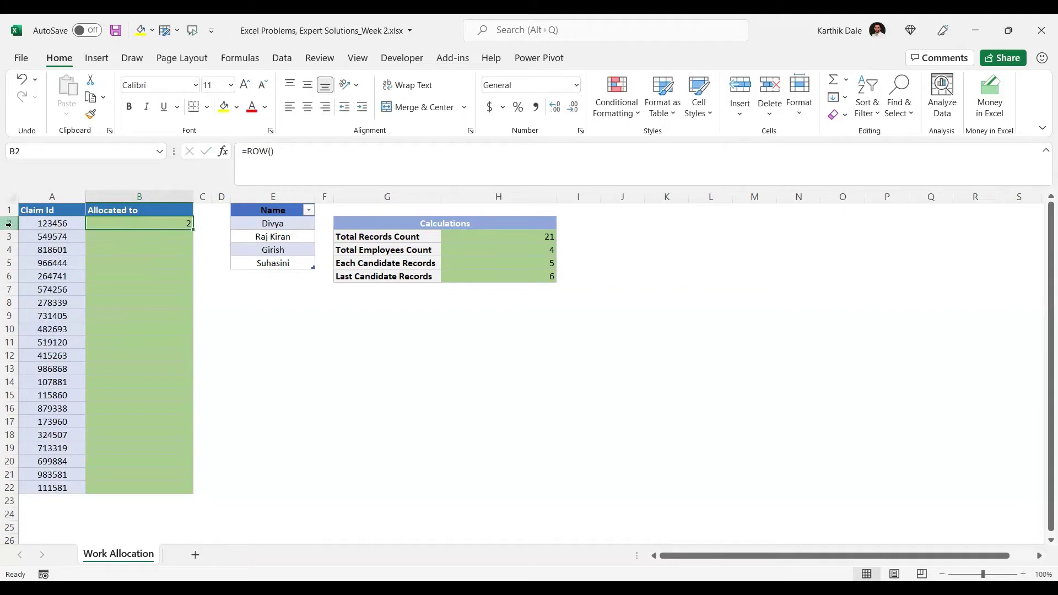
left_click_drag(193, 230, 171, 492)
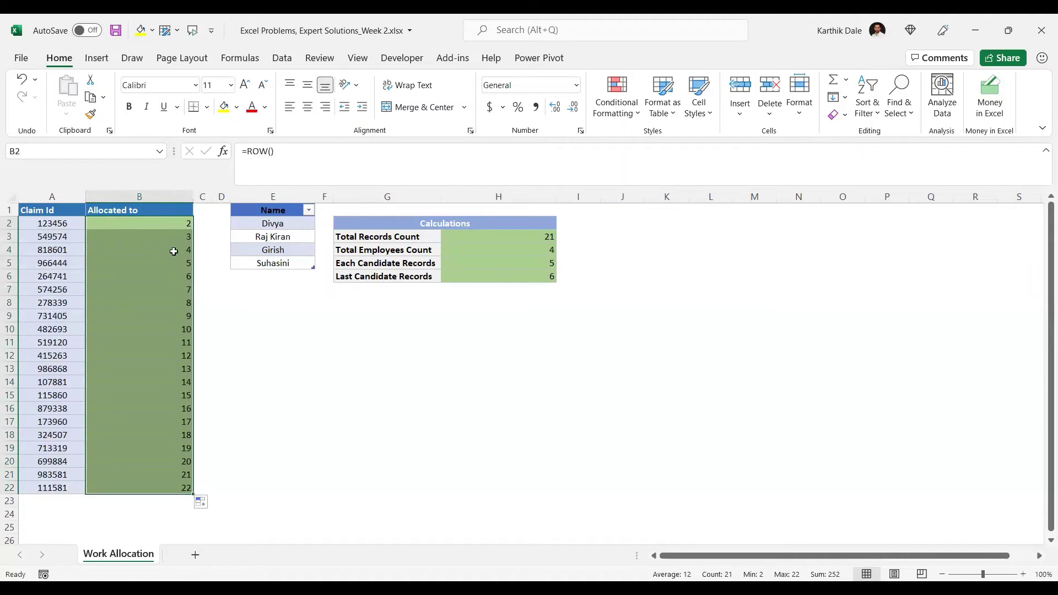
Change the B2 formula to =(ROW()-1)/$H$5 and apply it to B2:B22
left_click(161, 222)
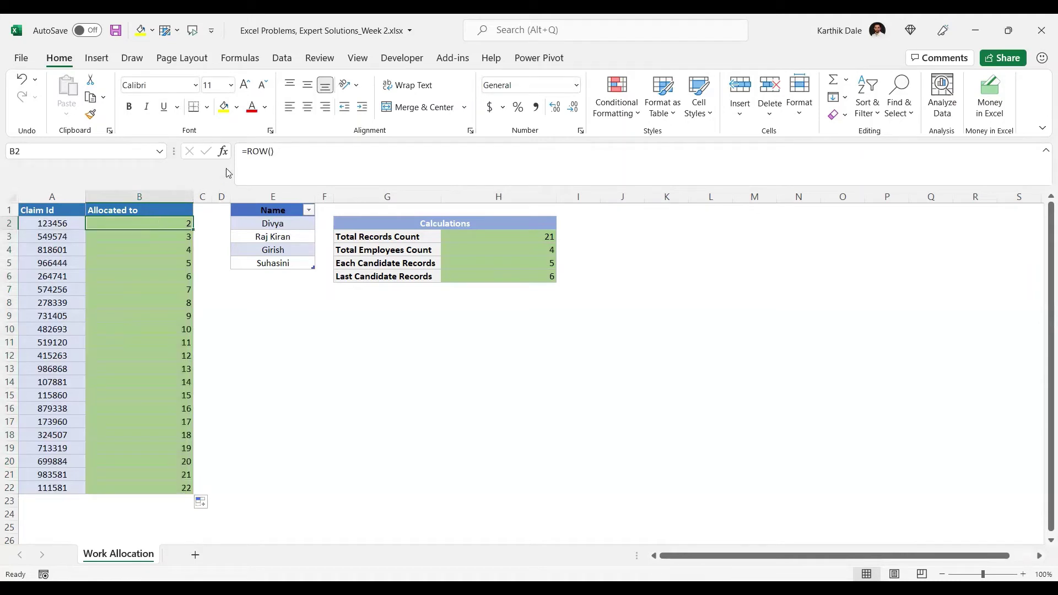
left_click(249, 152)
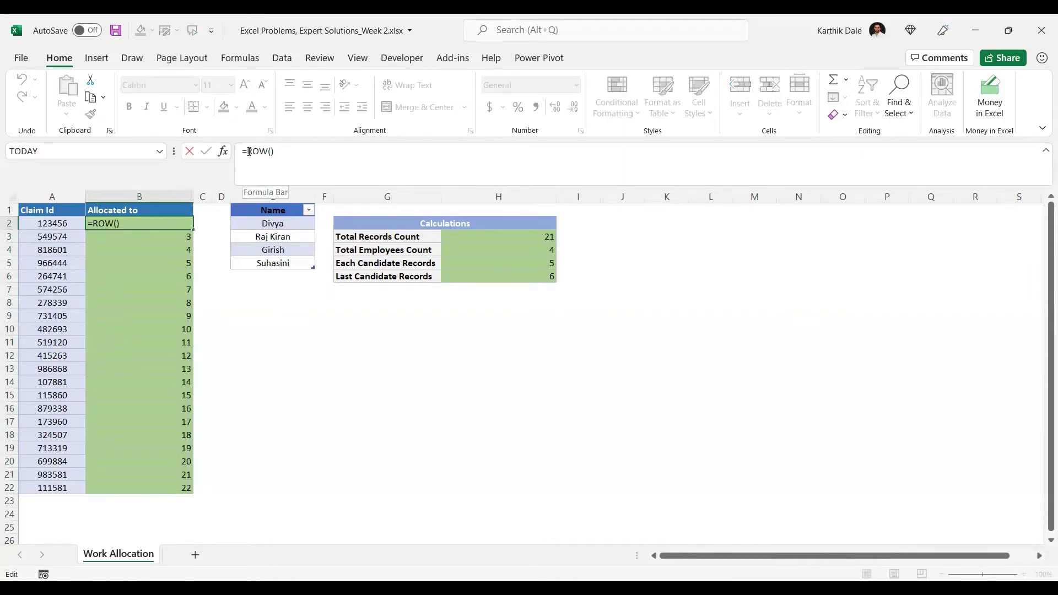
type("()")
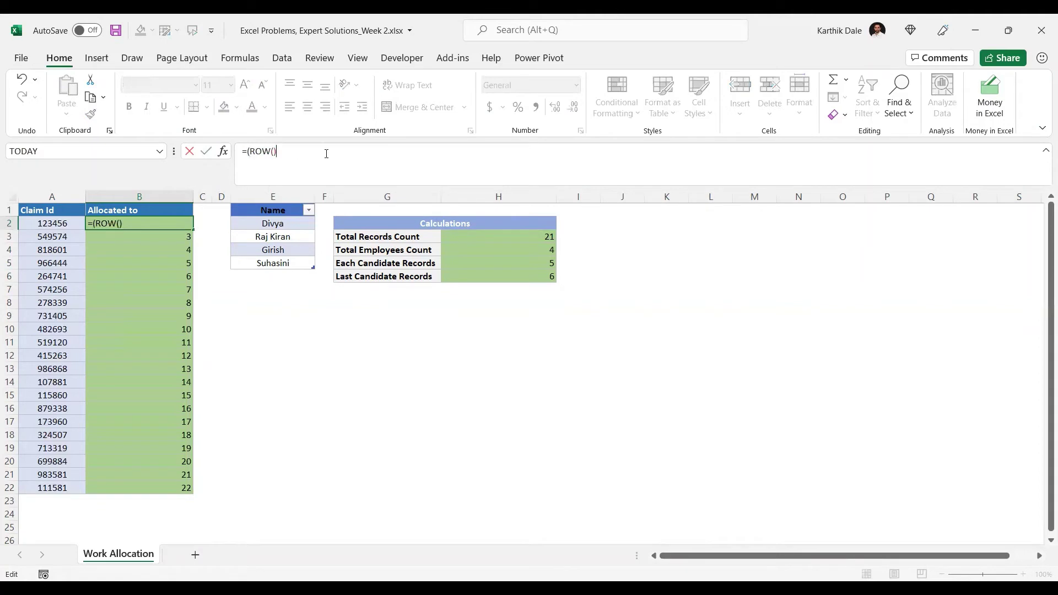
type("-1)/")
left_click(498, 249)
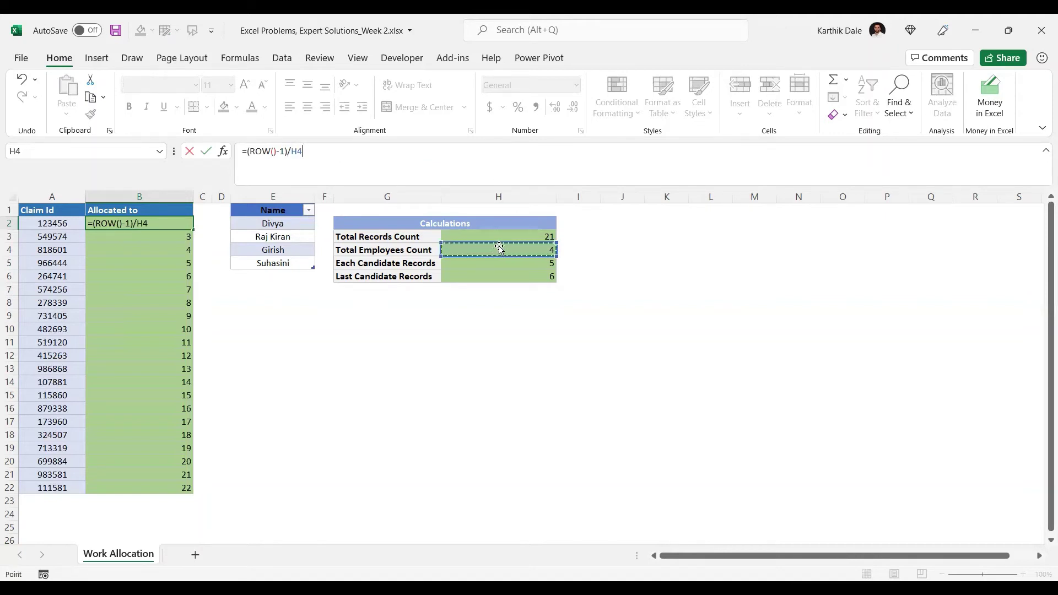
key("Down")
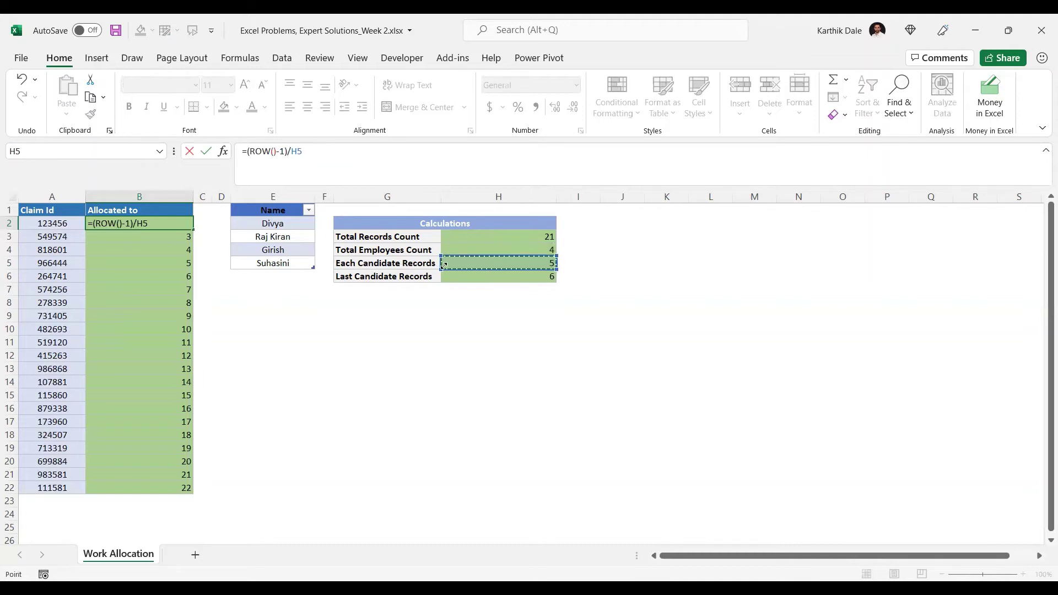
key("F4")
key("ctrl+Return")
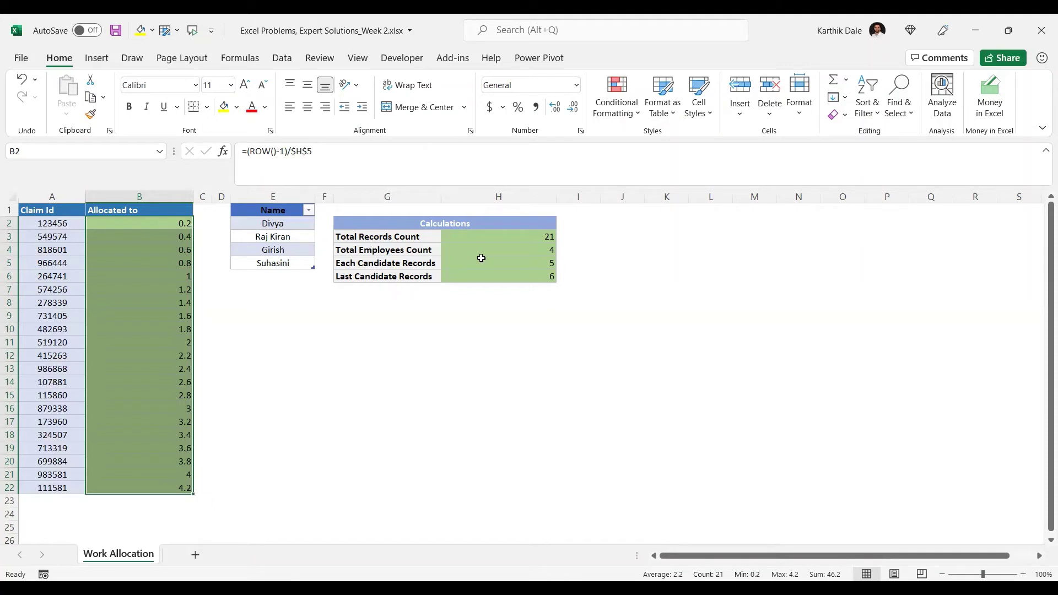
Examine the Allocated to ratios in groups of claims and compare them with the employees in the Name table
left_click(270, 223)
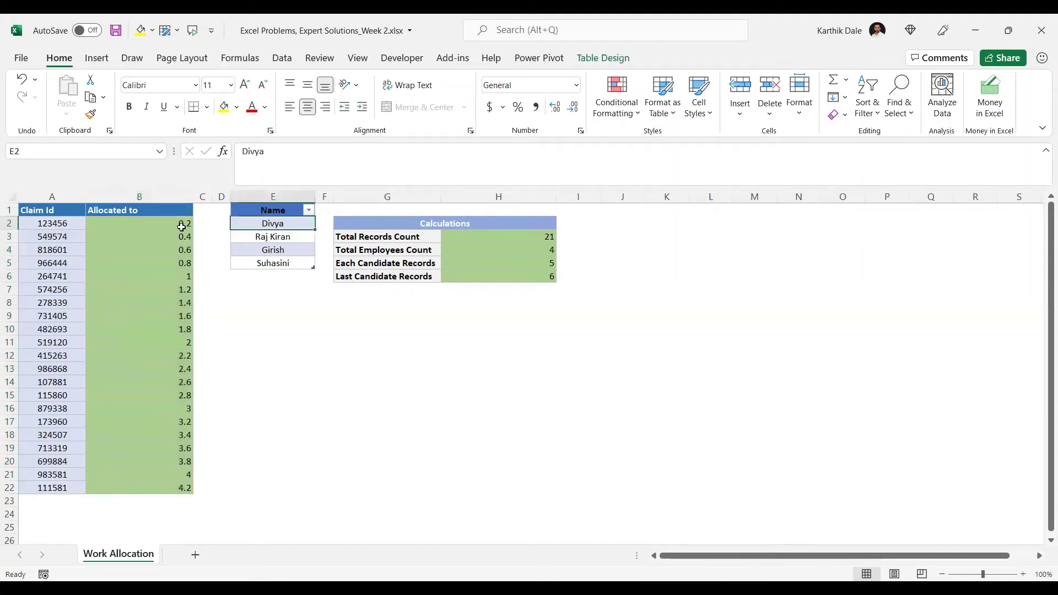
left_click_drag(177, 225, 172, 276)
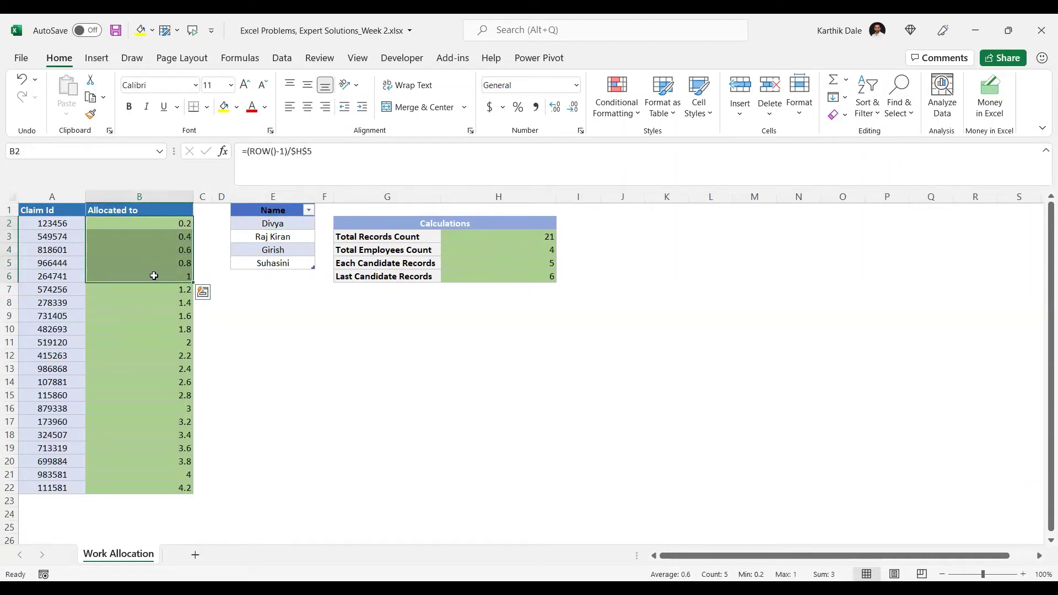
left_click_drag(177, 289, 177, 336)
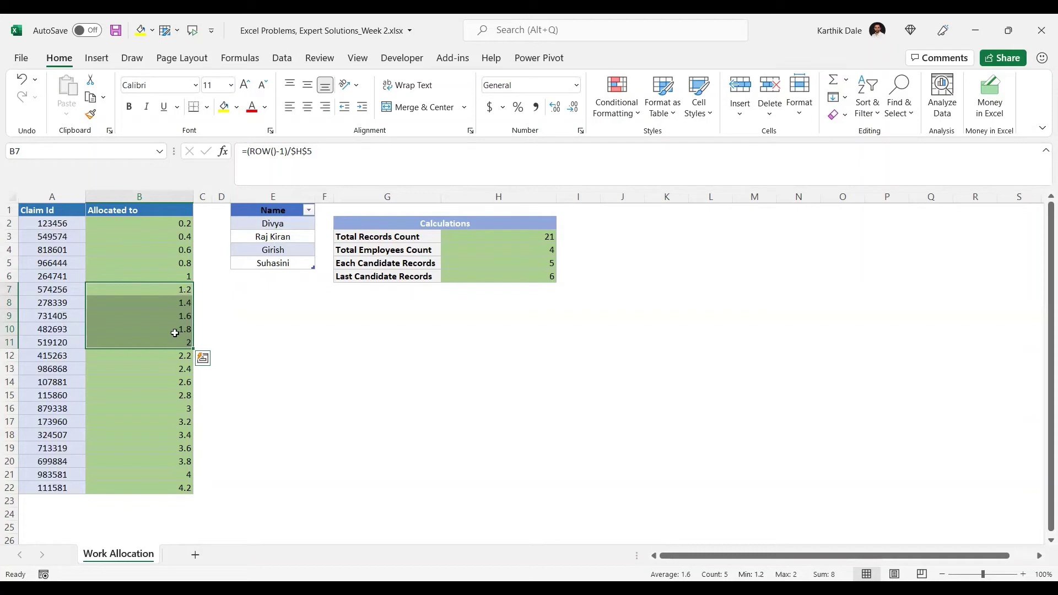
left_click_drag(177, 288, 177, 339)
left_click_drag(175, 223, 173, 276)
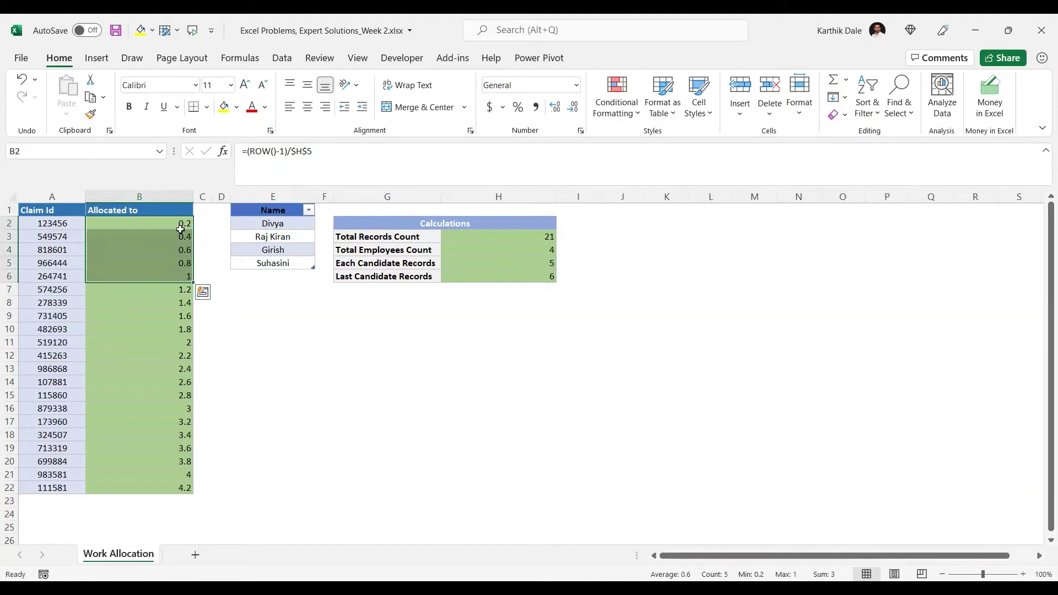
left_click_drag(179, 226, 178, 271)
left_click(177, 411)
left_click_drag(177, 411, 176, 461)
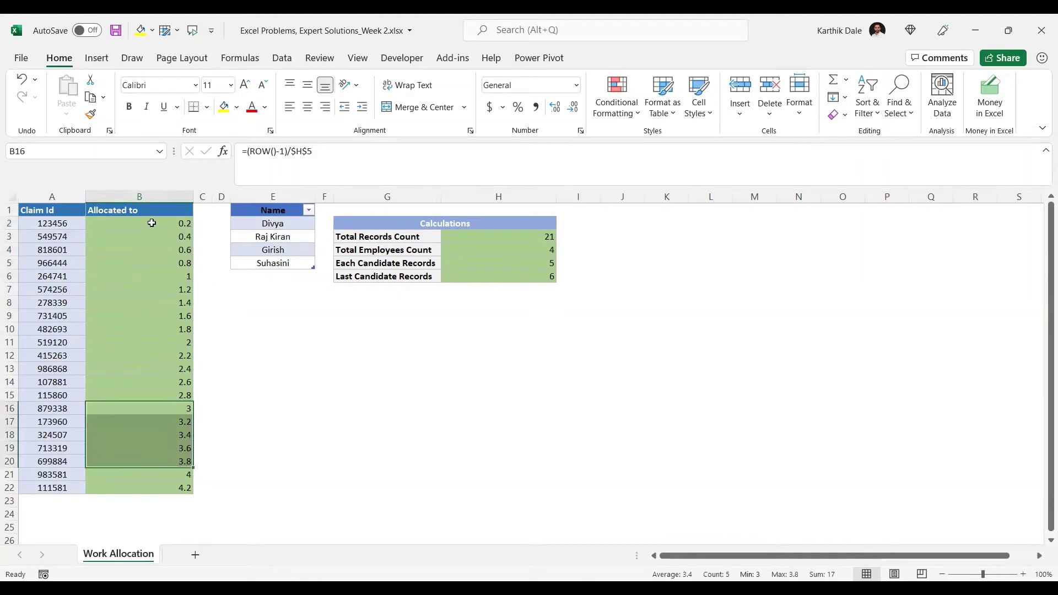
Round the B2 result up to a whole number by changing the formula to =CEILING((ROW()-1)/$H$5,1)
left_click(152, 223)
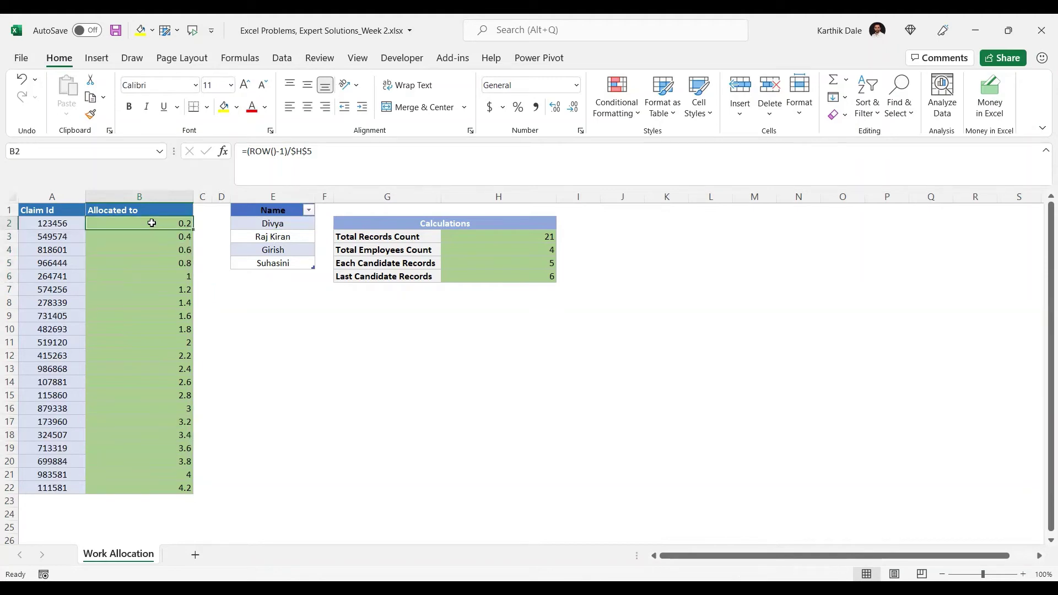
left_click(245, 152)
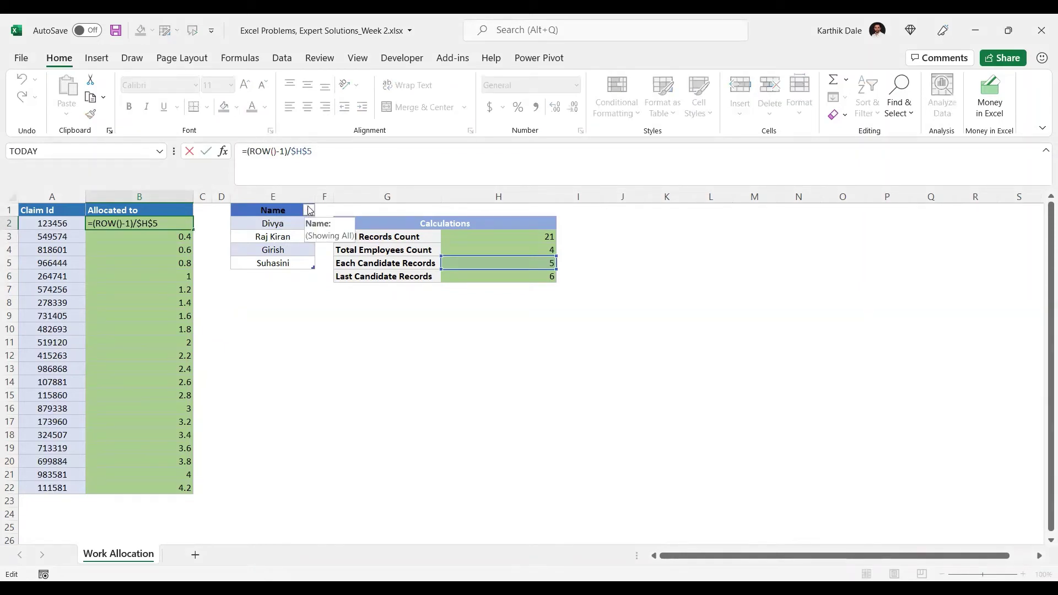
type("cei")
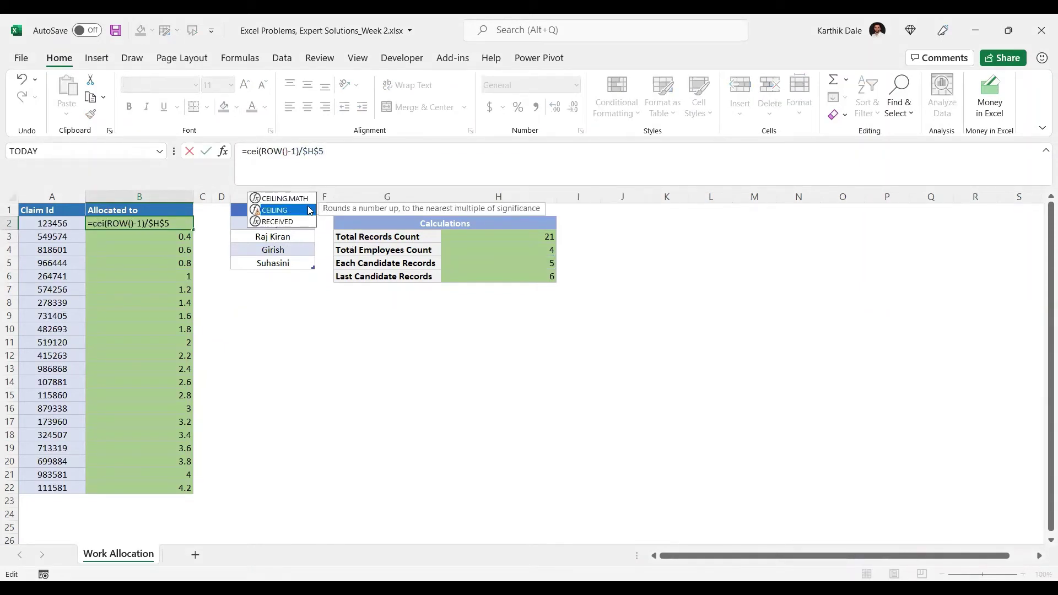
double_click(309, 210)
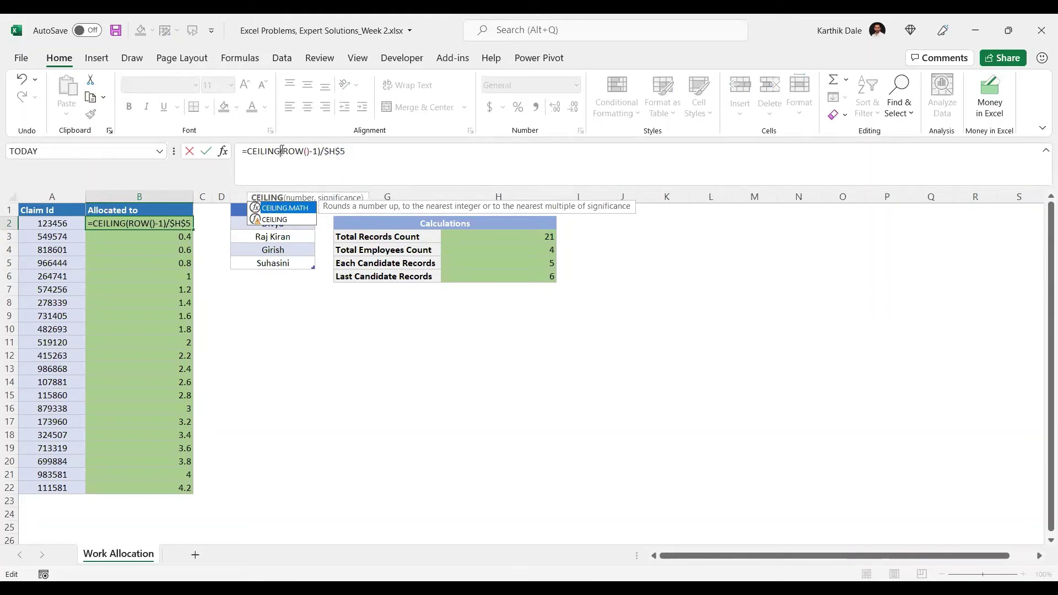
left_click(282, 151)
type("(")
left_click(367, 151)
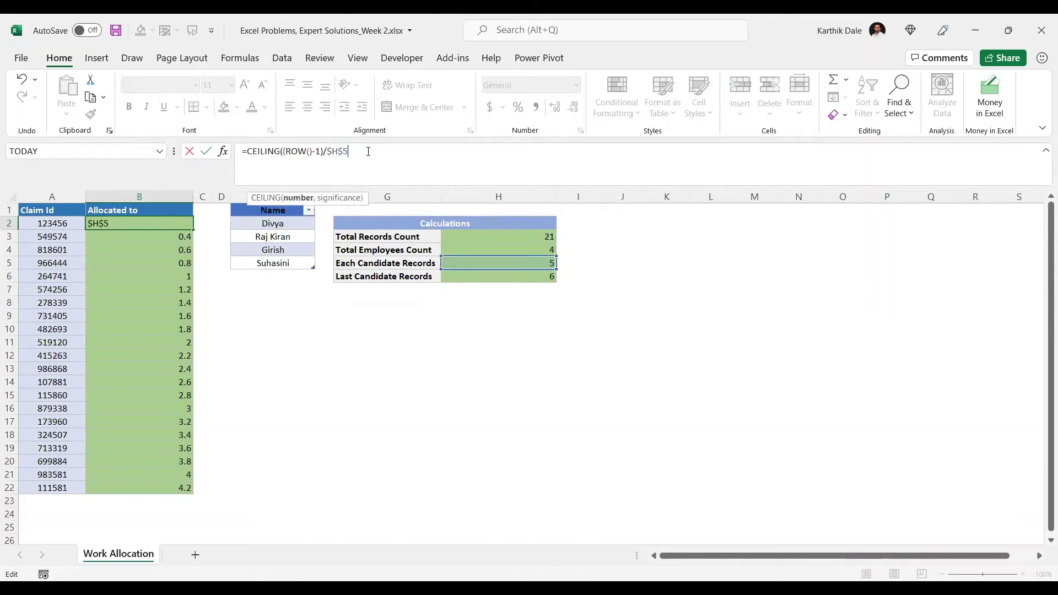
type(",1")
key("ctrl+Return")
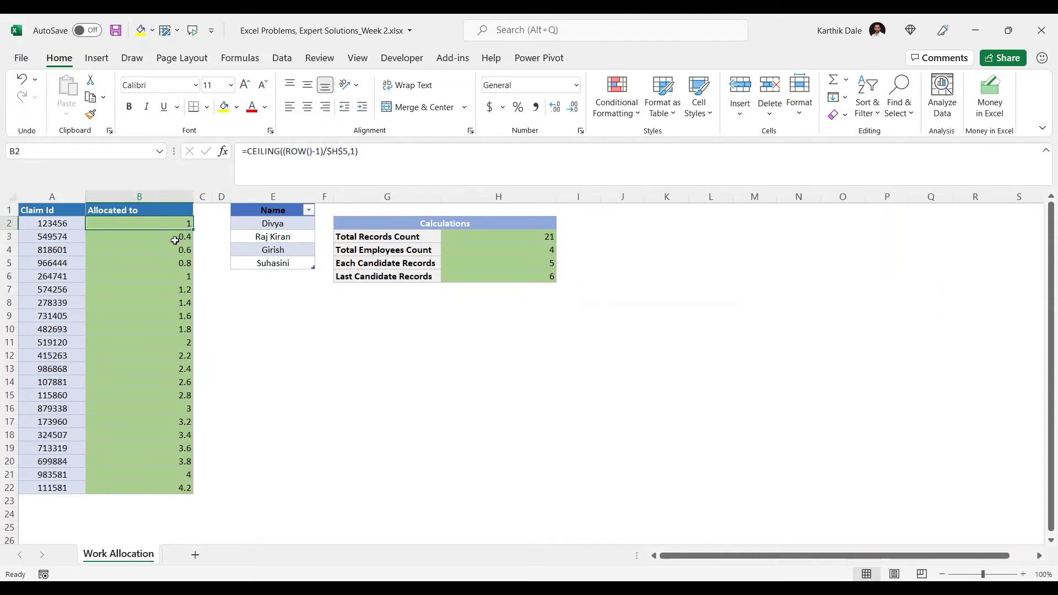
Fill the CEILING formula from B2 down through B22 and review the groups of employee position numbers
key("ctrl+z")
key("ctrl+y")
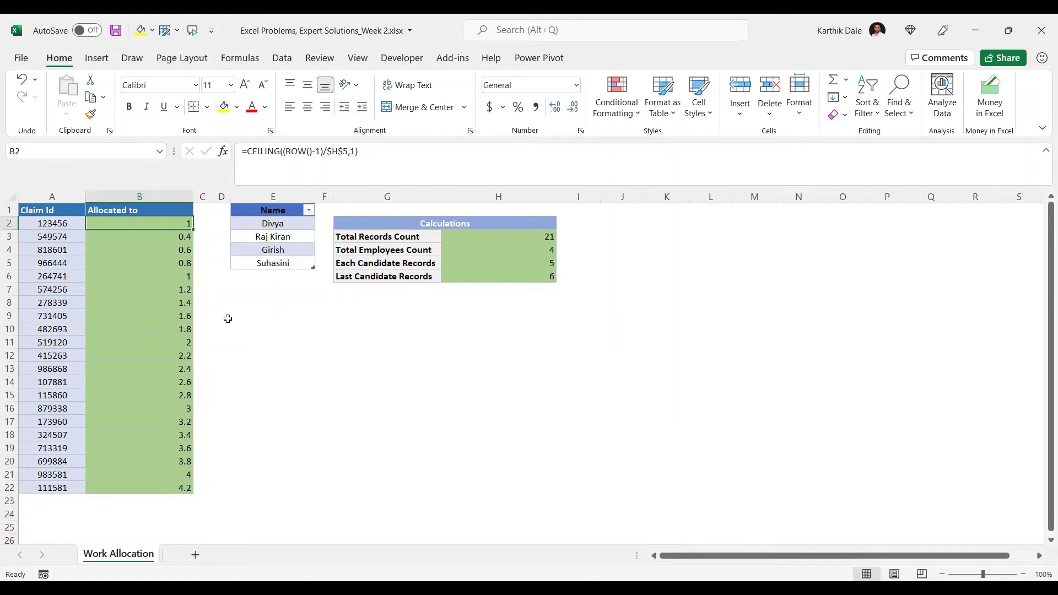
double_click(192, 229)
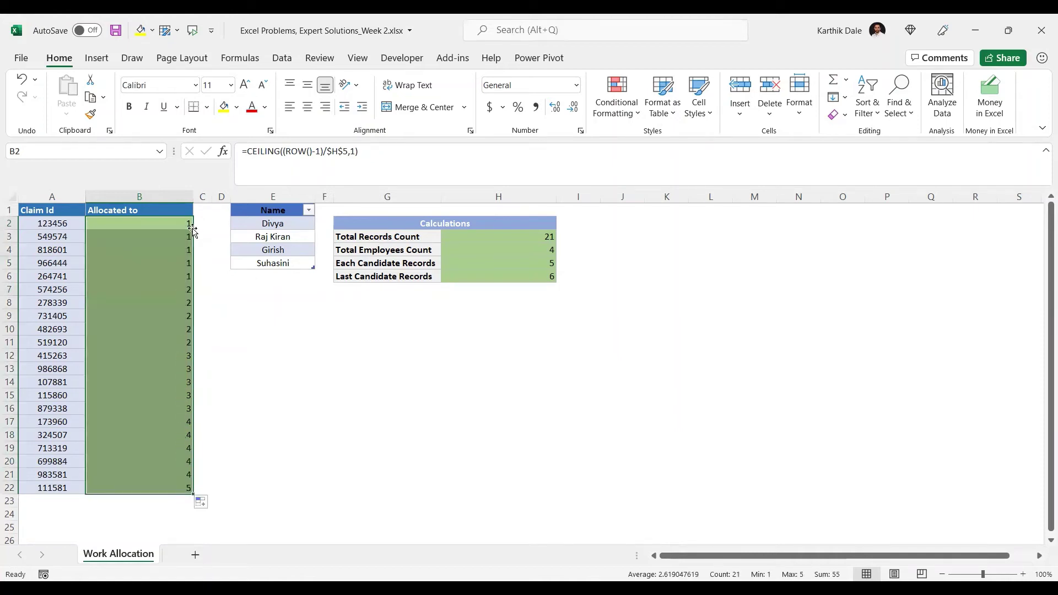
left_click_drag(177, 225, 176, 411)
left_click(174, 287)
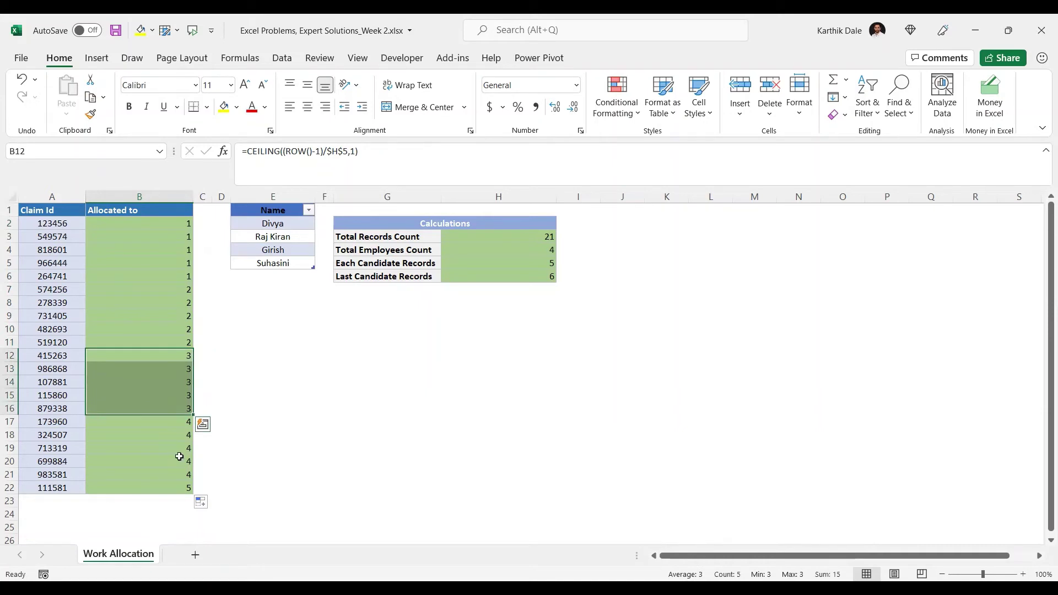
Return the employee name in B2 by changing the formula to =INDEX(Table1[Name],CEILING((ROW()-1)/$H$5,1),1)
left_click(169, 225)
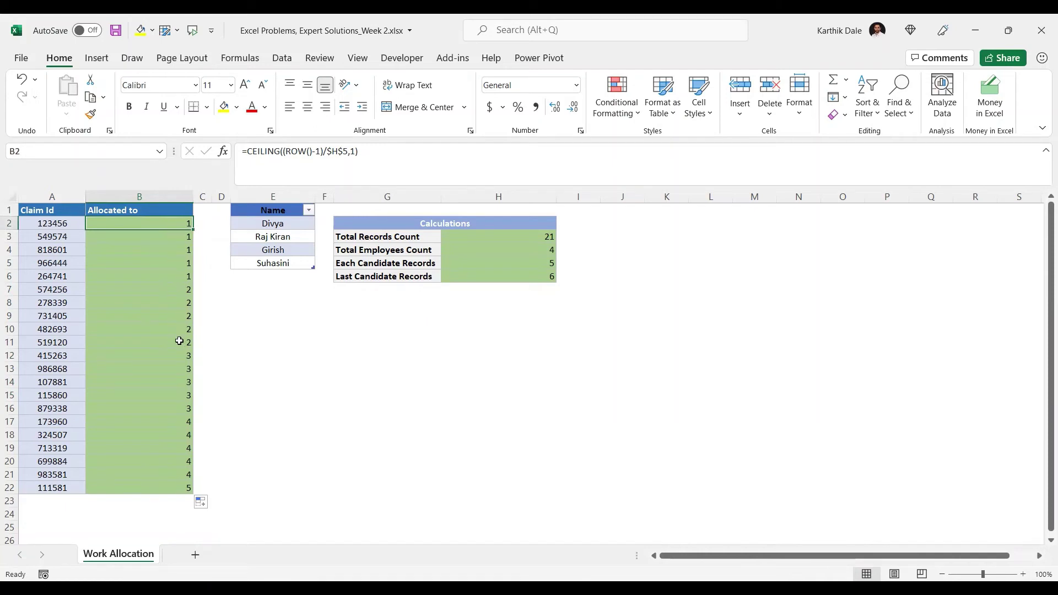
left_click_drag(272, 226, 272, 267)
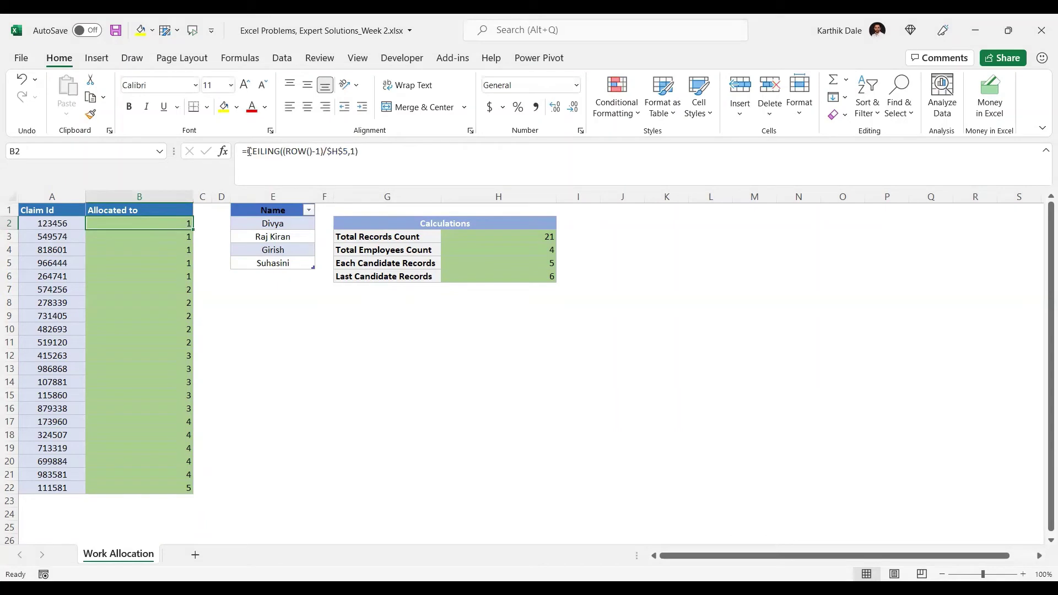
left_click(249, 151)
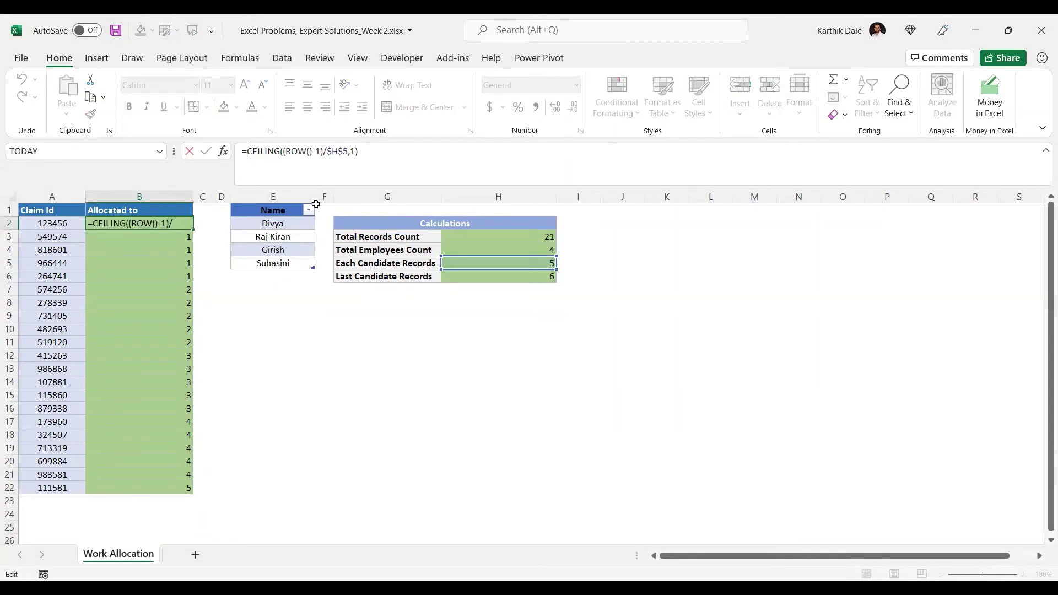
type("INDEX(")
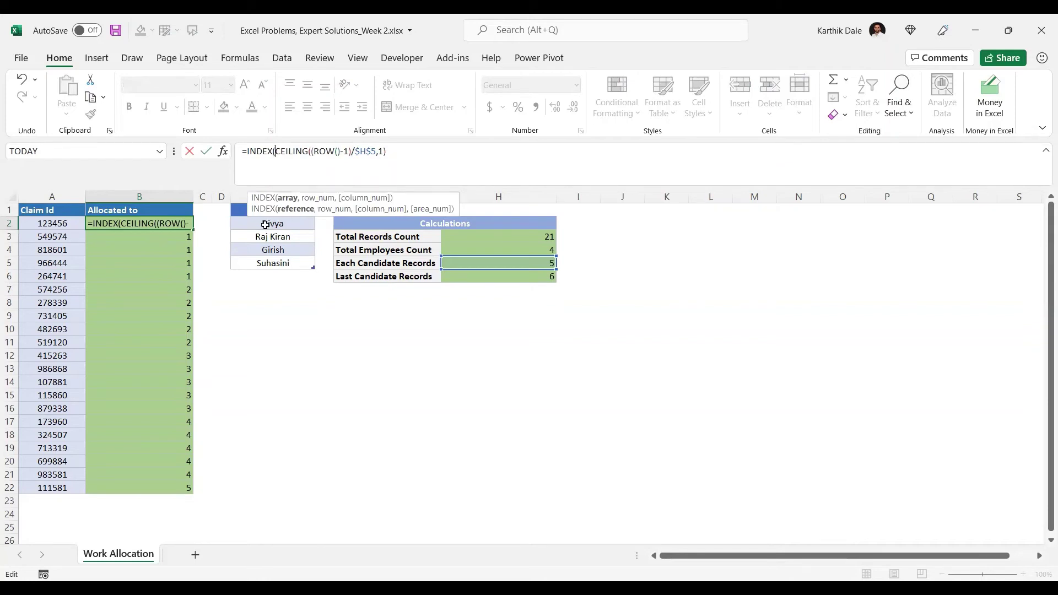
left_click_drag(265, 224, 262, 261)
left_click(332, 154)
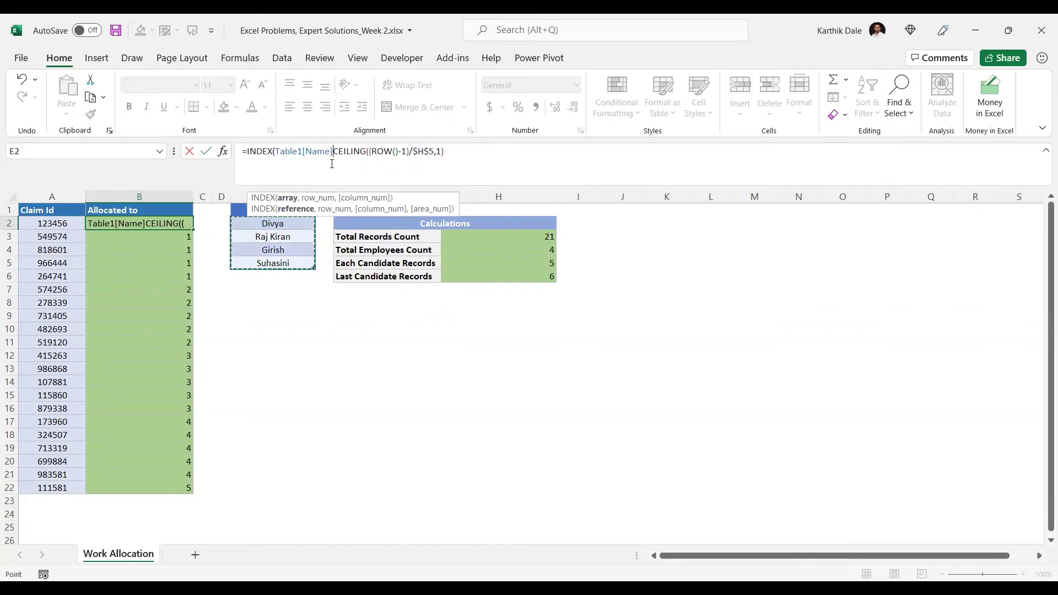
type(",")
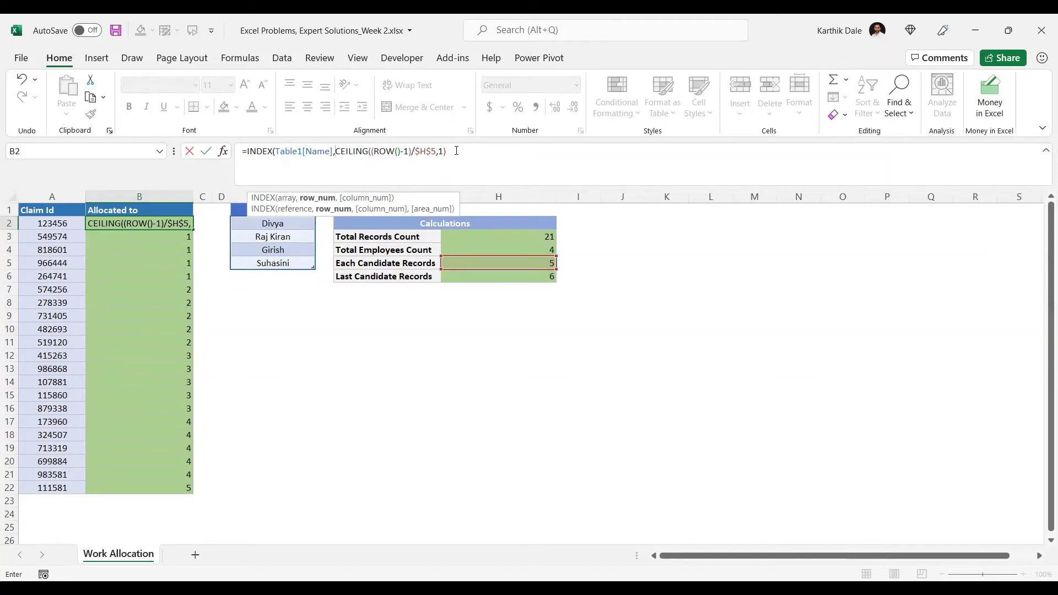
left_click(475, 154)
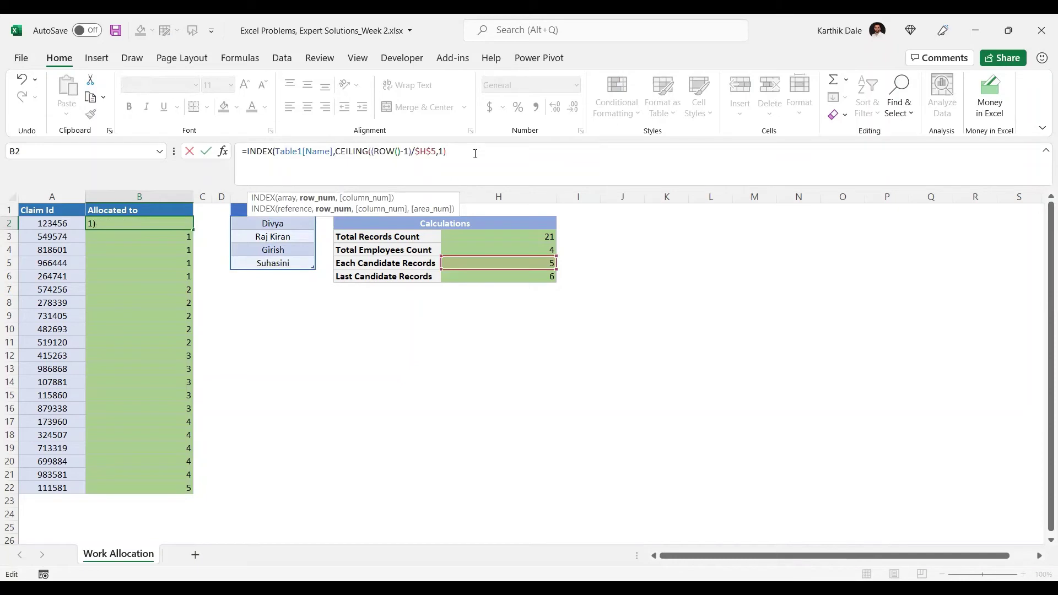
type(",")
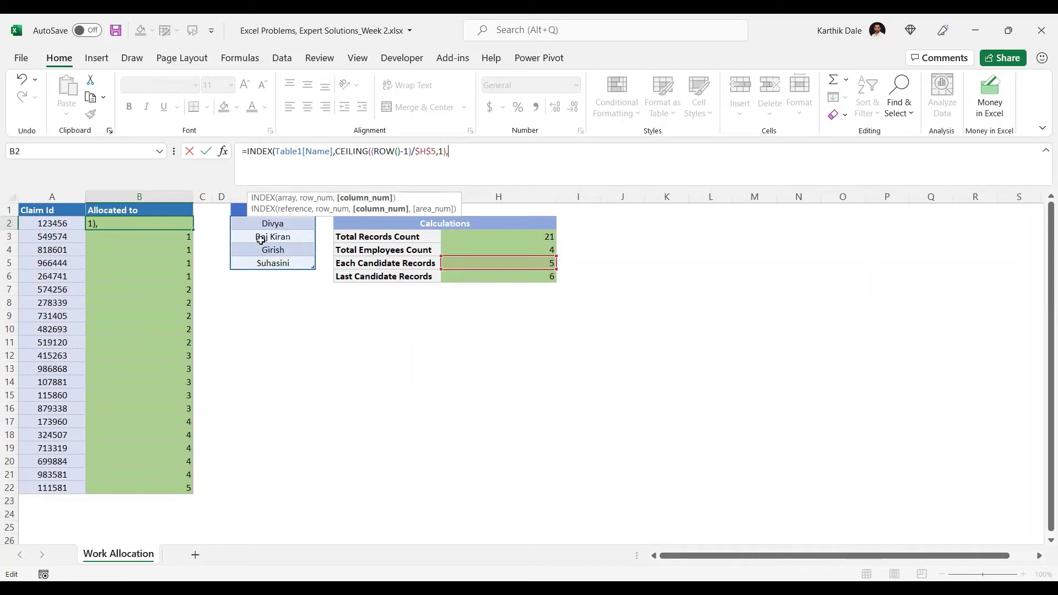
type("1")
key("ctrl+Return")
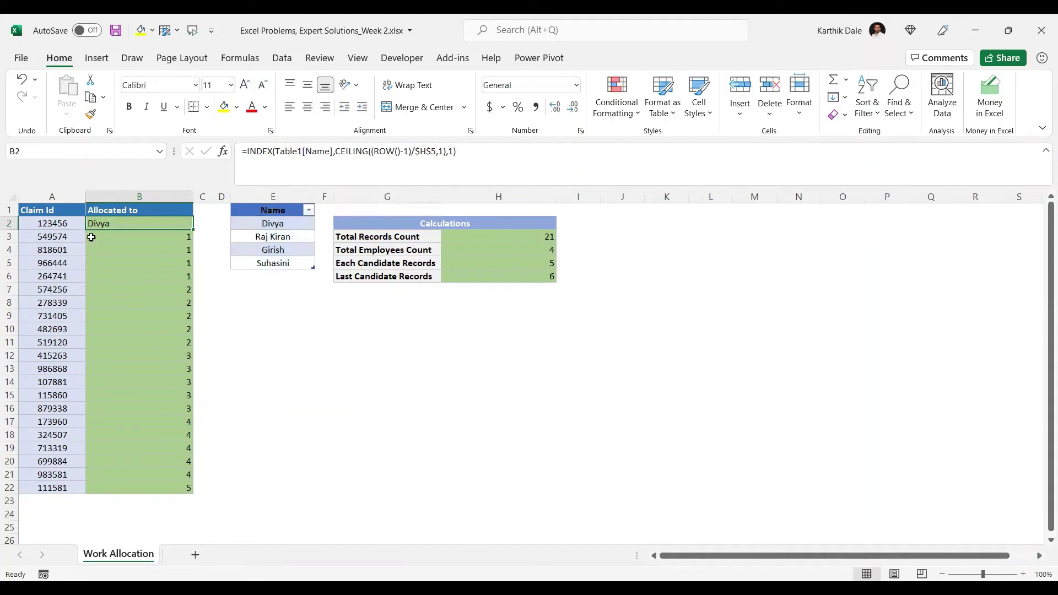
Fill the INDEX formula from B2 down through B22 and compare the allocated name groups with the Name table
double_click(193, 231)
left_click(124, 222)
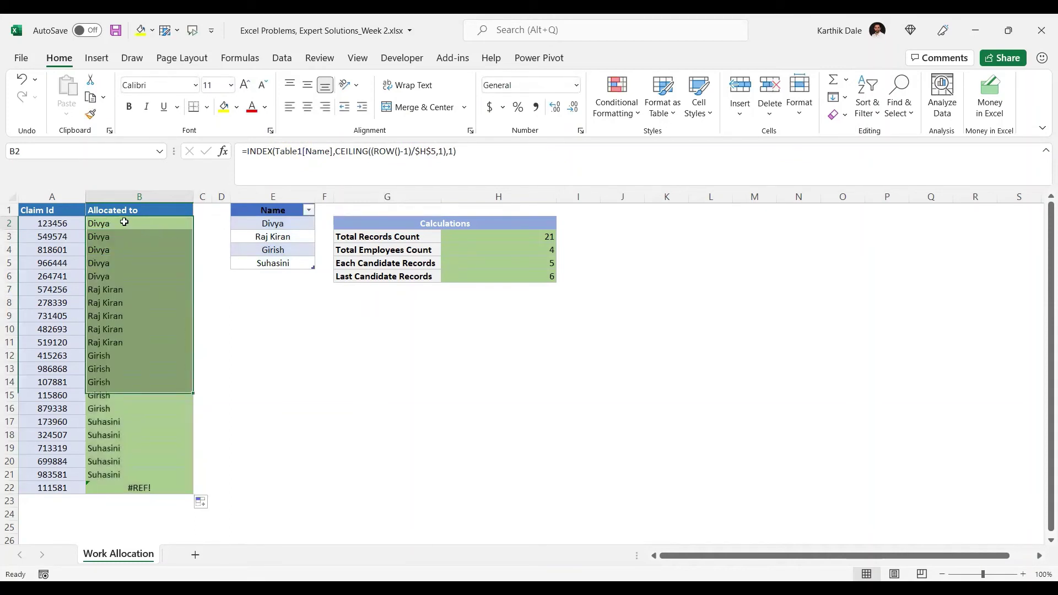
left_click_drag(124, 222, 106, 330)
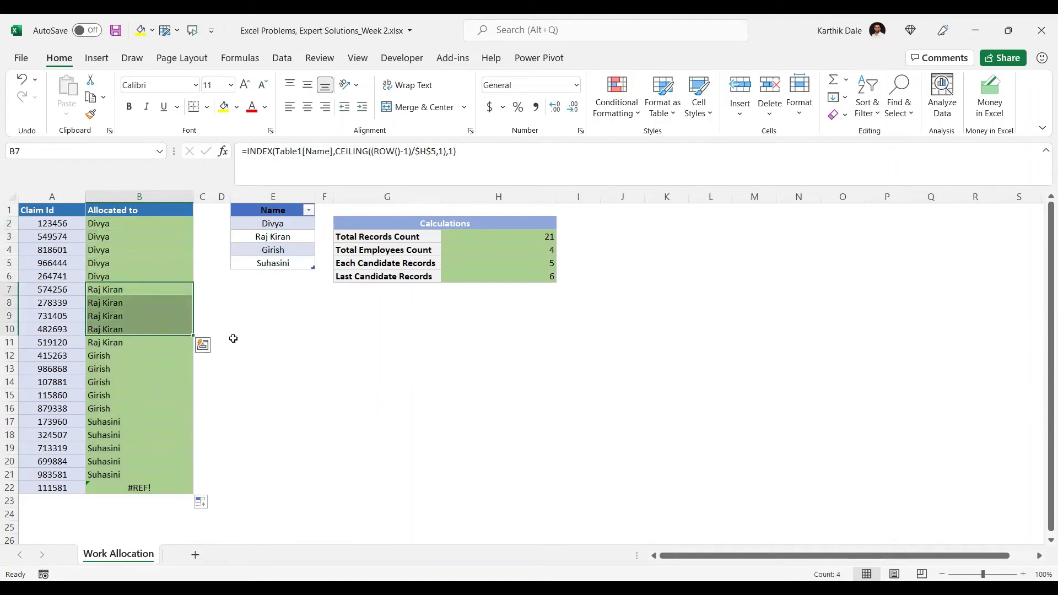
left_click_drag(267, 224, 273, 263)
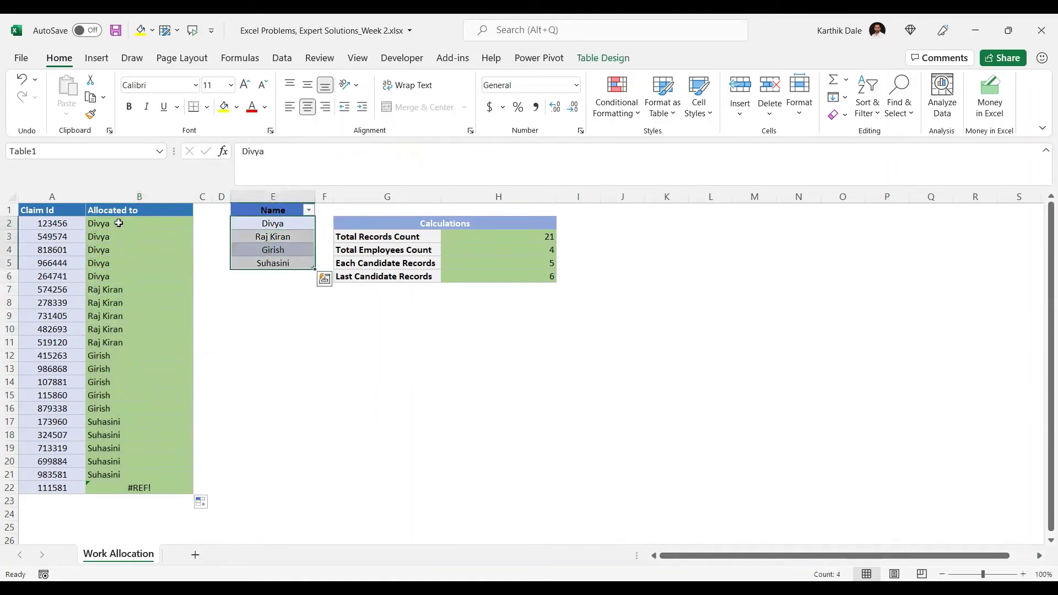
left_click_drag(119, 223, 109, 486)
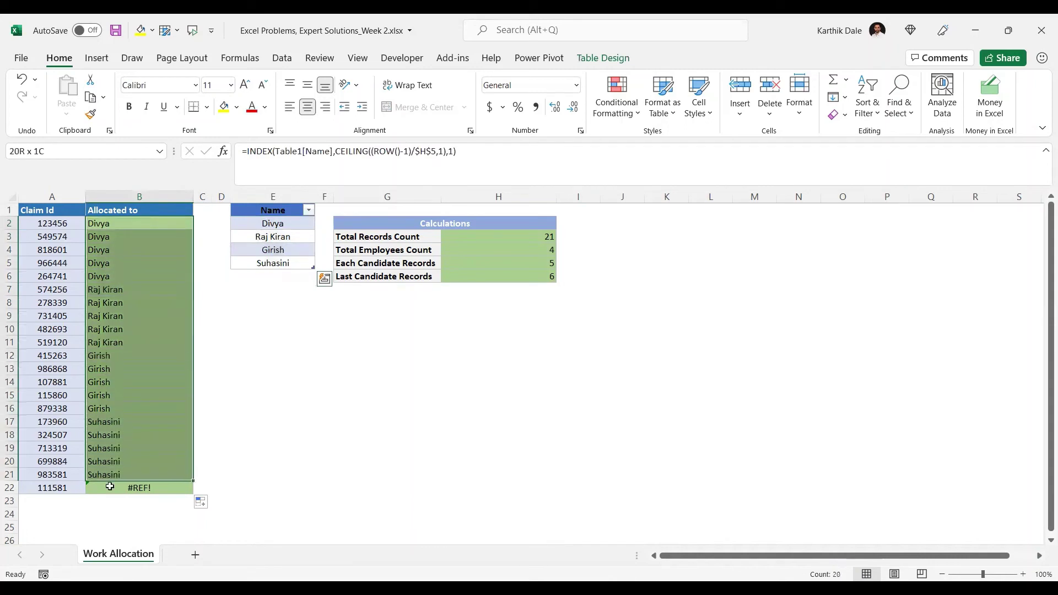
Examine the error in B22 by evaluating the CEILING row number argument and comparing it with the Name table entries
left_click(130, 485)
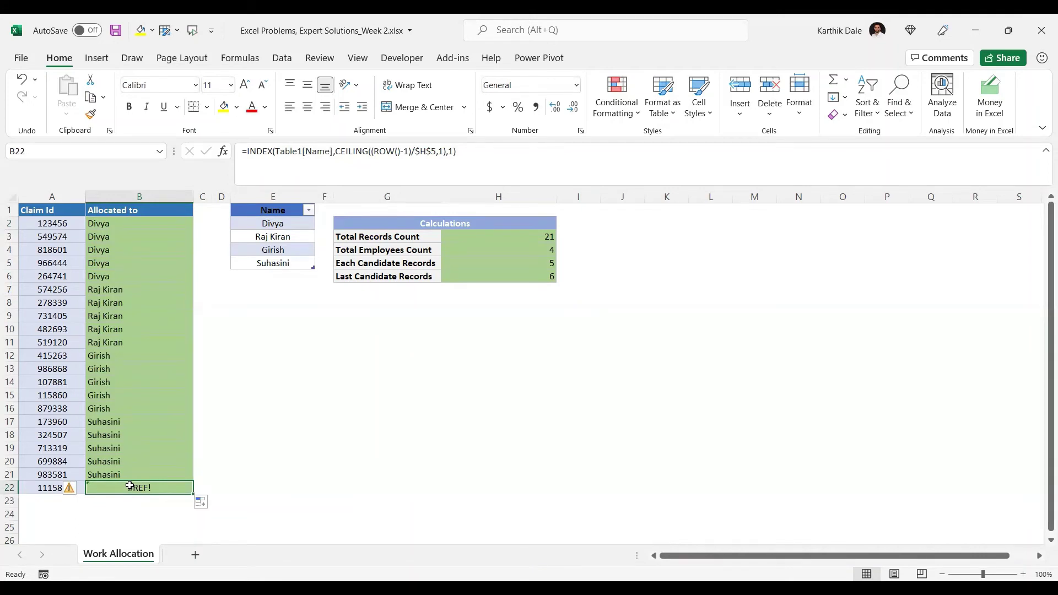
left_click(336, 155)
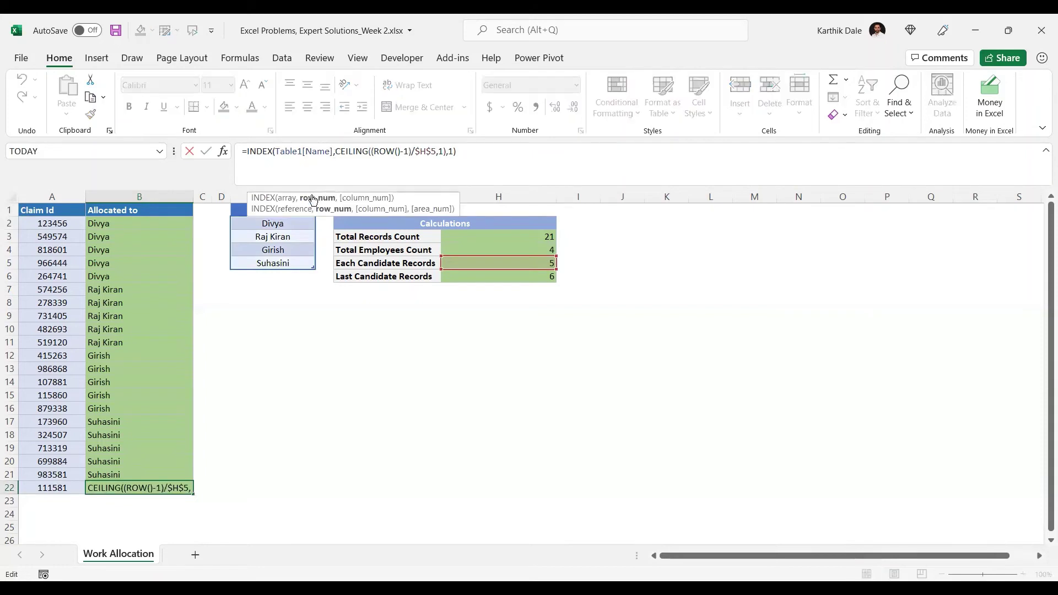
left_click(309, 199)
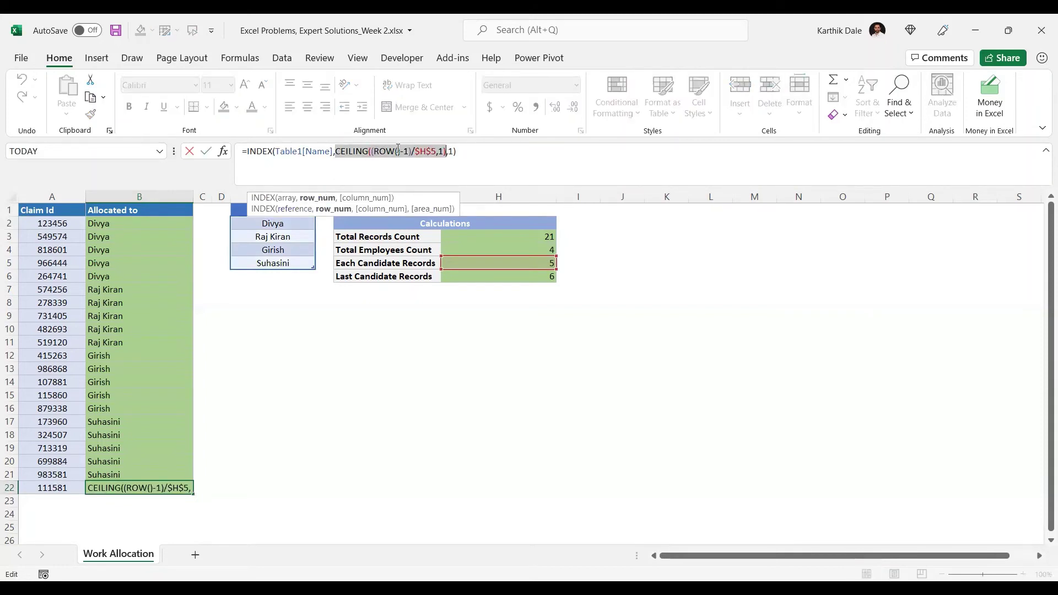
key("F9")
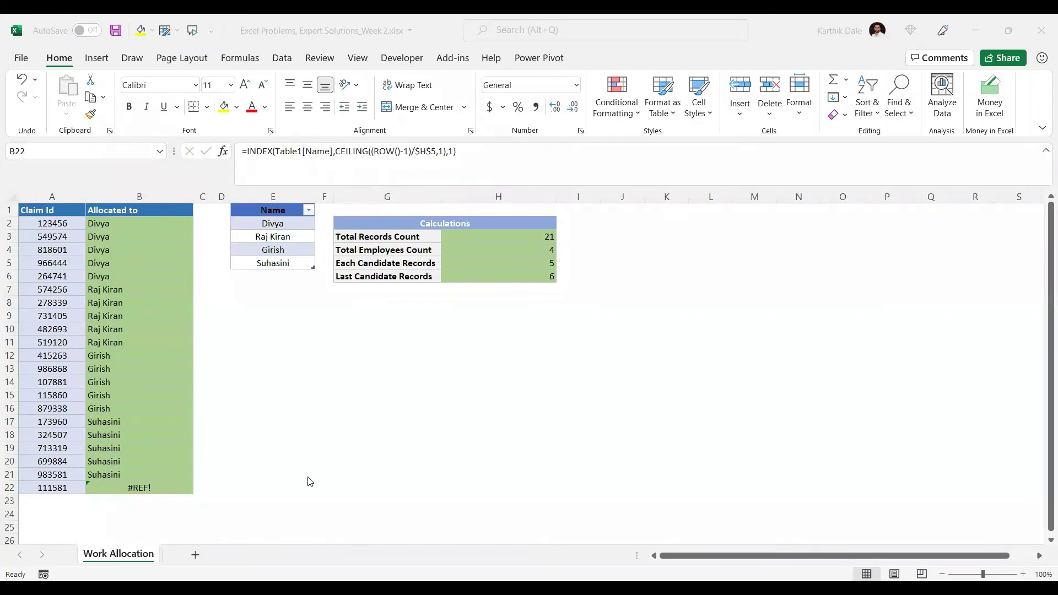
left_click(102, 487)
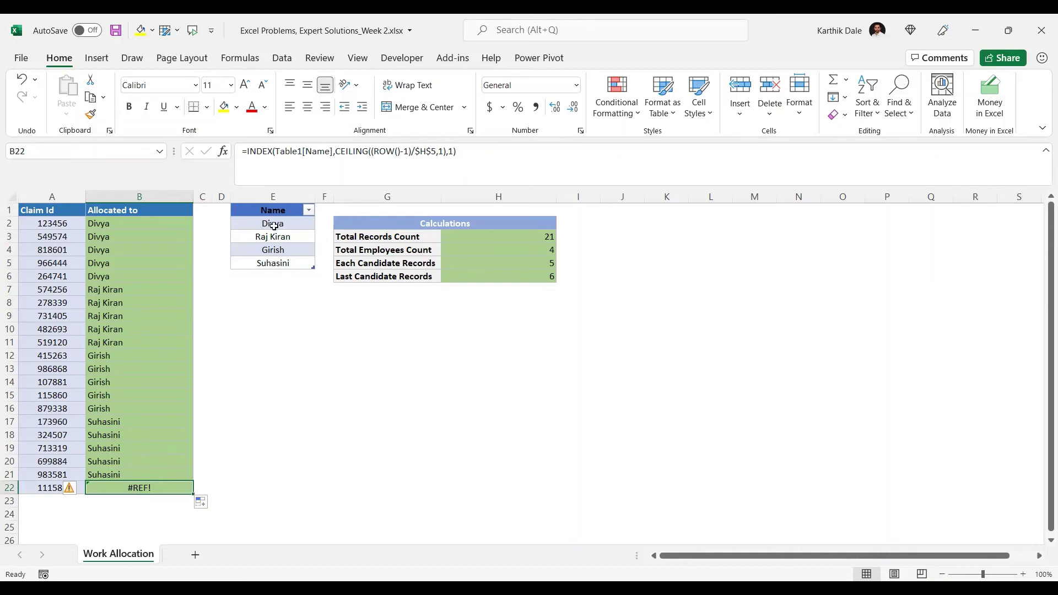
left_click(263, 265)
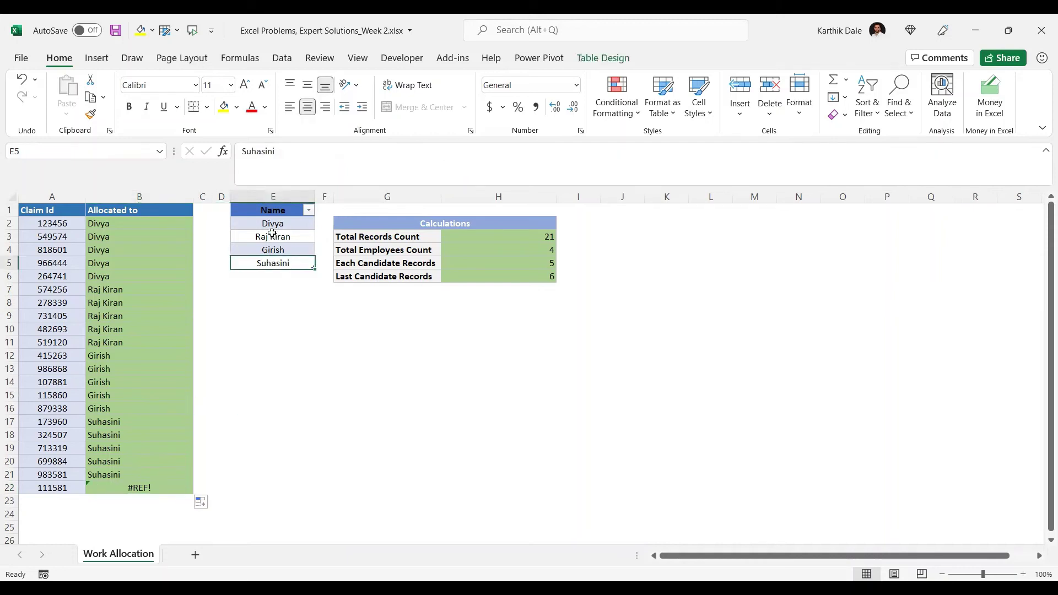
left_click_drag(272, 224, 271, 258)
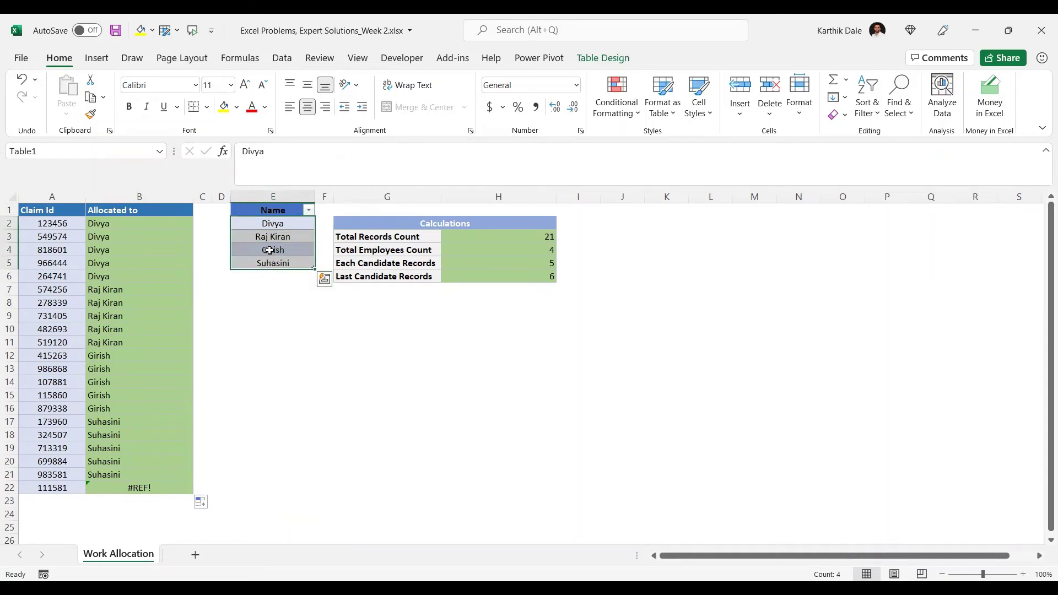
Wrap the existing INDEX formula in B2 in IFERROR, using it as the value argument
left_click(147, 224)
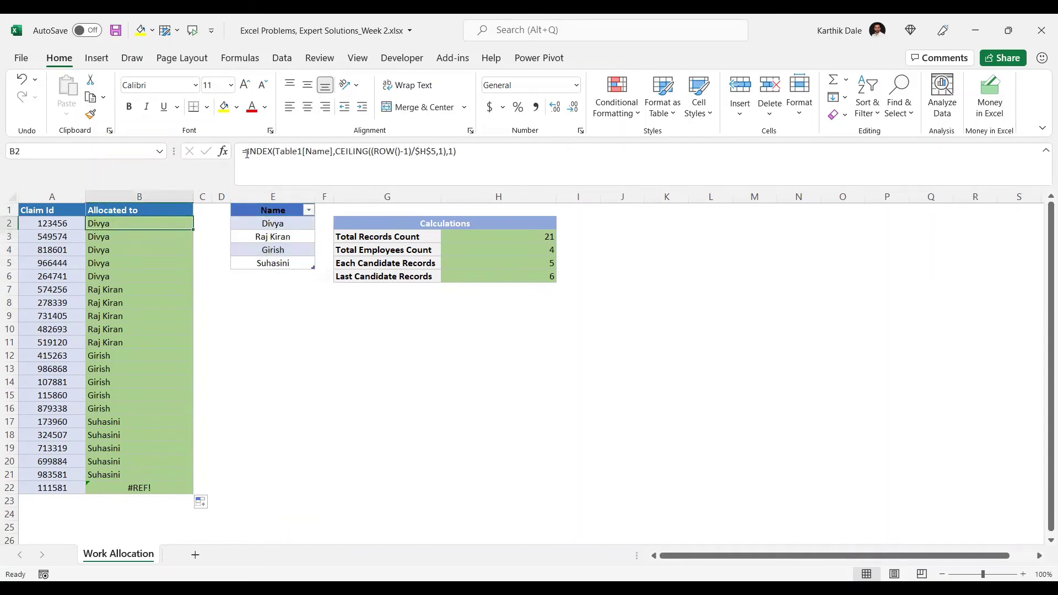
left_click(283, 171)
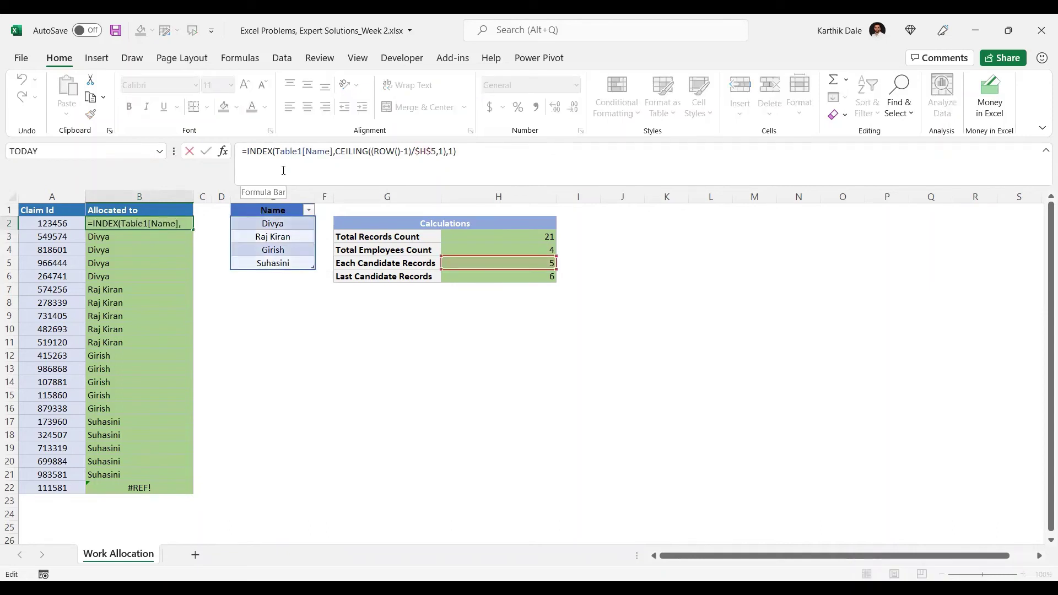
type("IFERROR(")
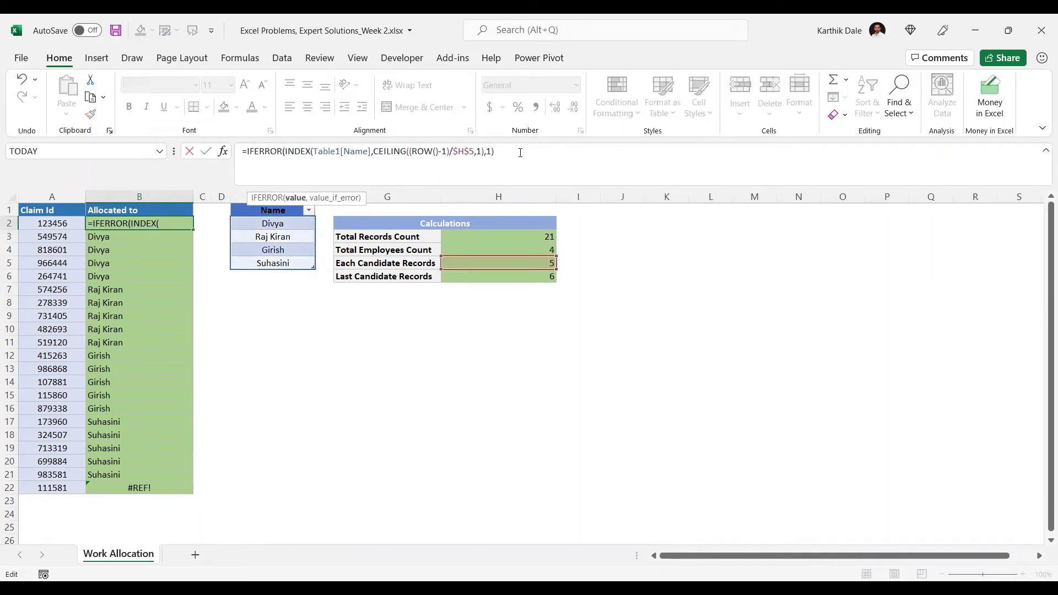
key("shift+End")
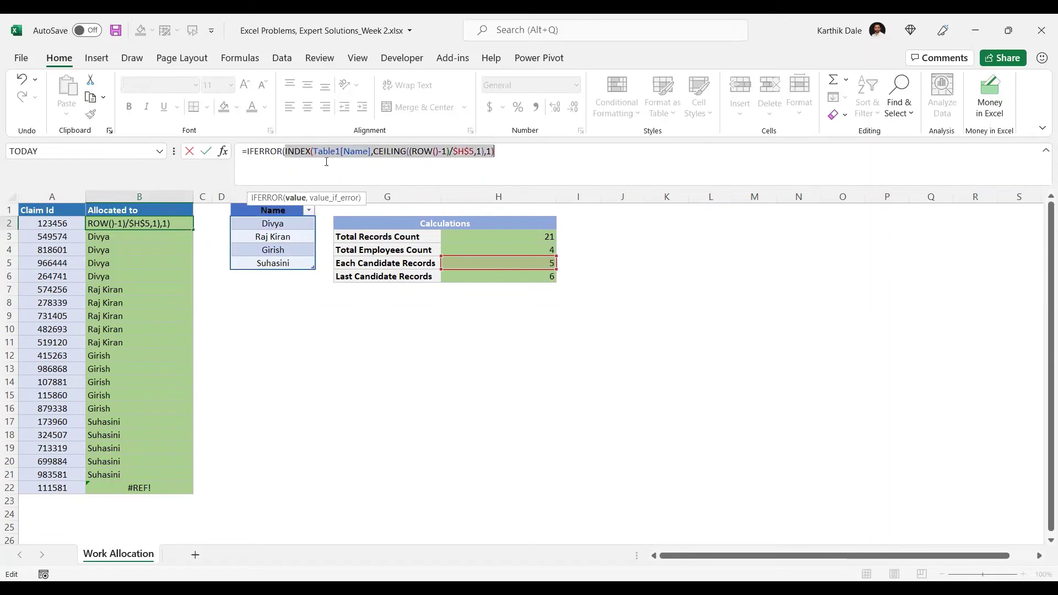
left_click(518, 152)
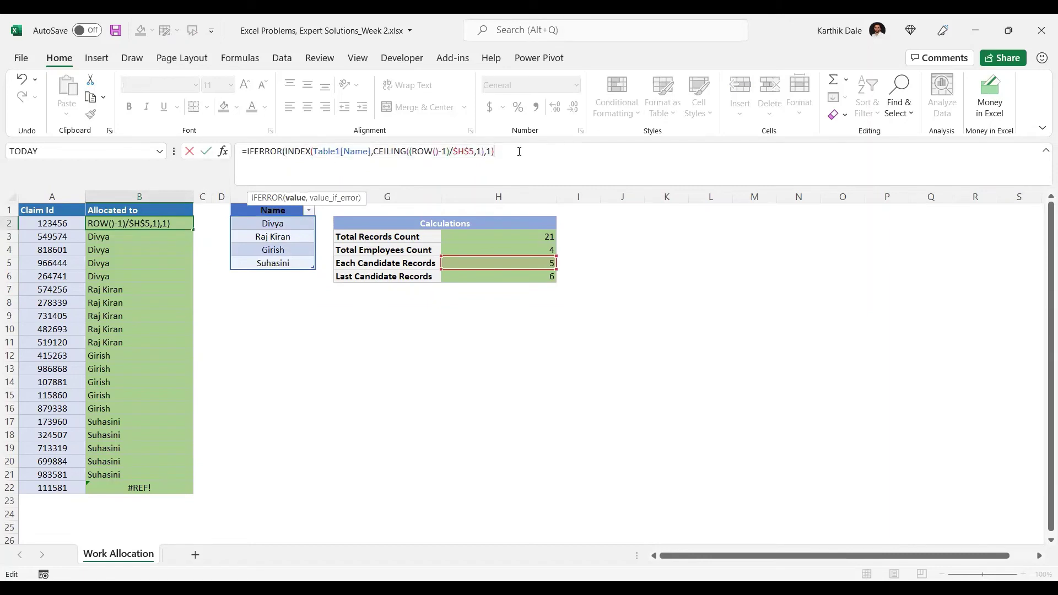
Add an INDEX function as the IFERROR fallback in B2, with Table1[Name] as its array
type(",INDEX(")
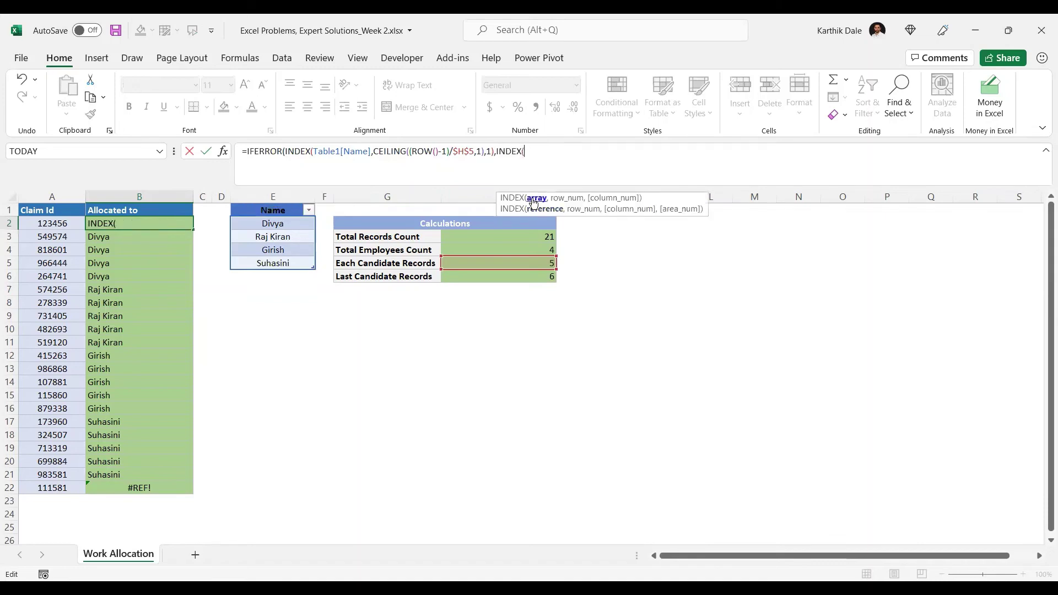
left_click(272, 226)
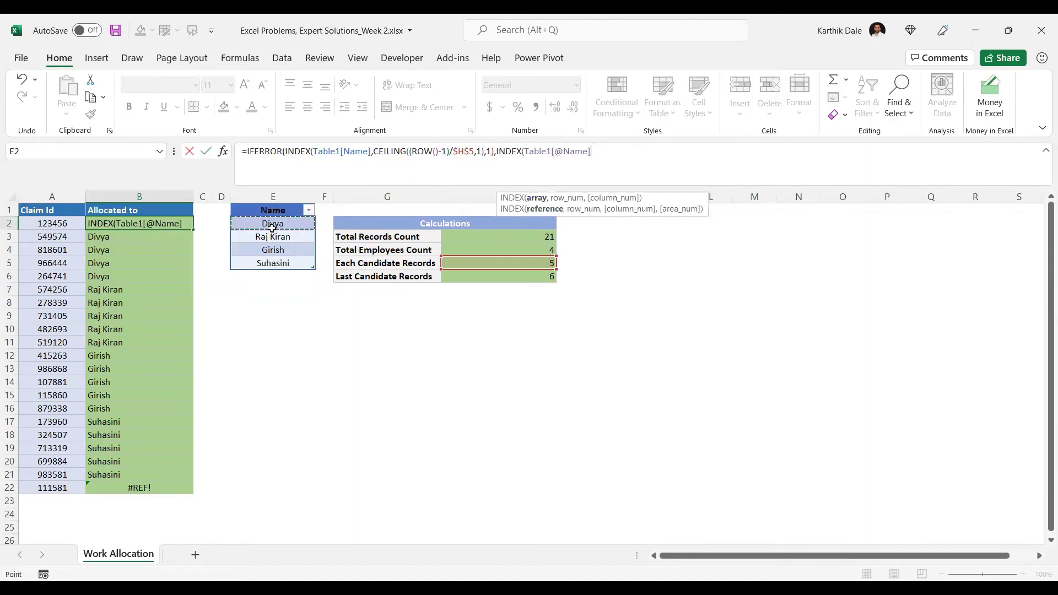
left_click_drag(270, 262, 271, 262)
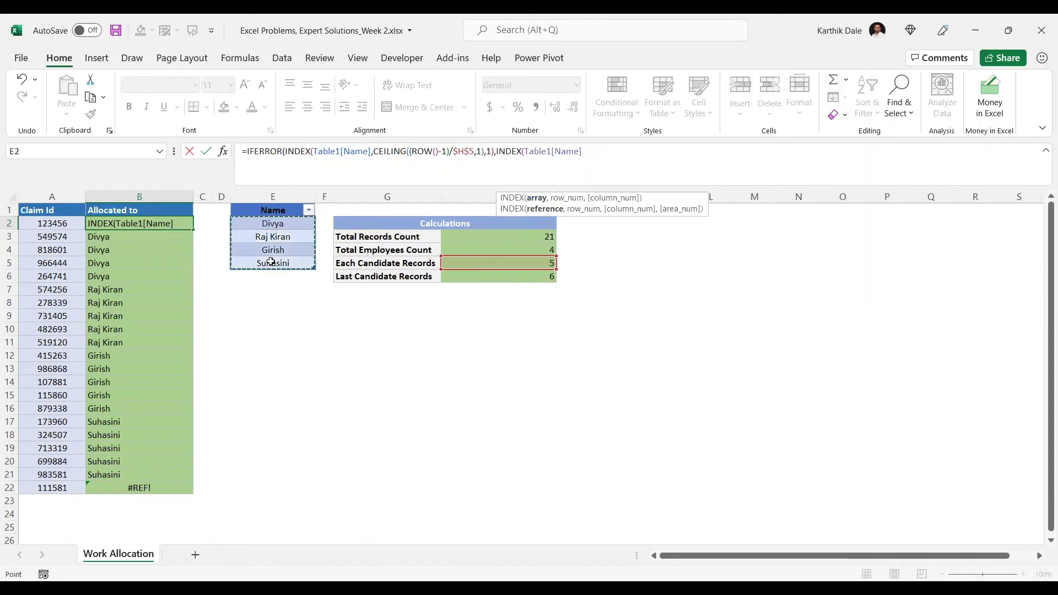
type(",")
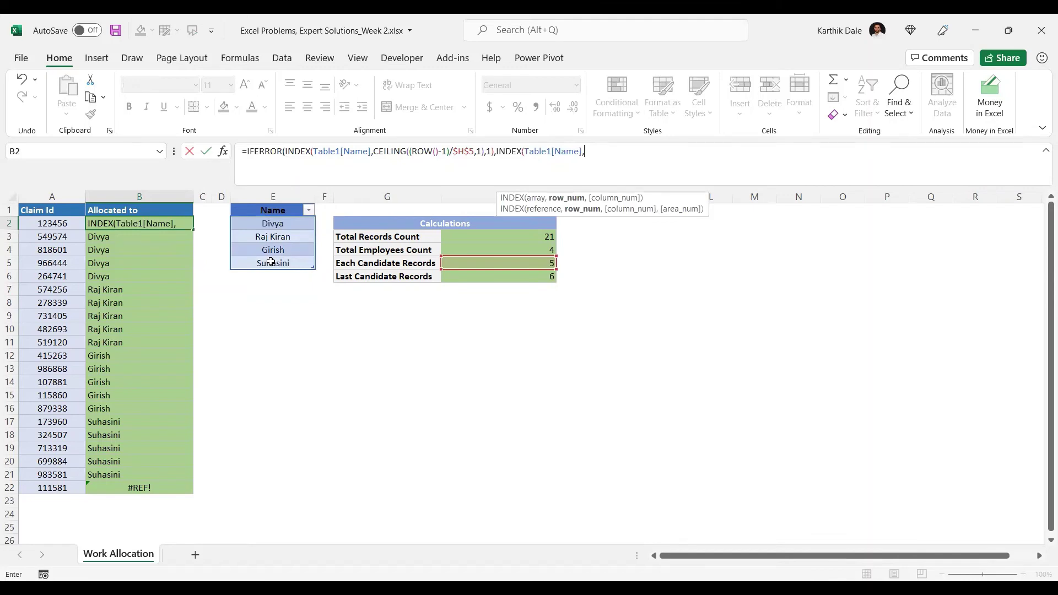
type("COUNTA(")
left_click(259, 224)
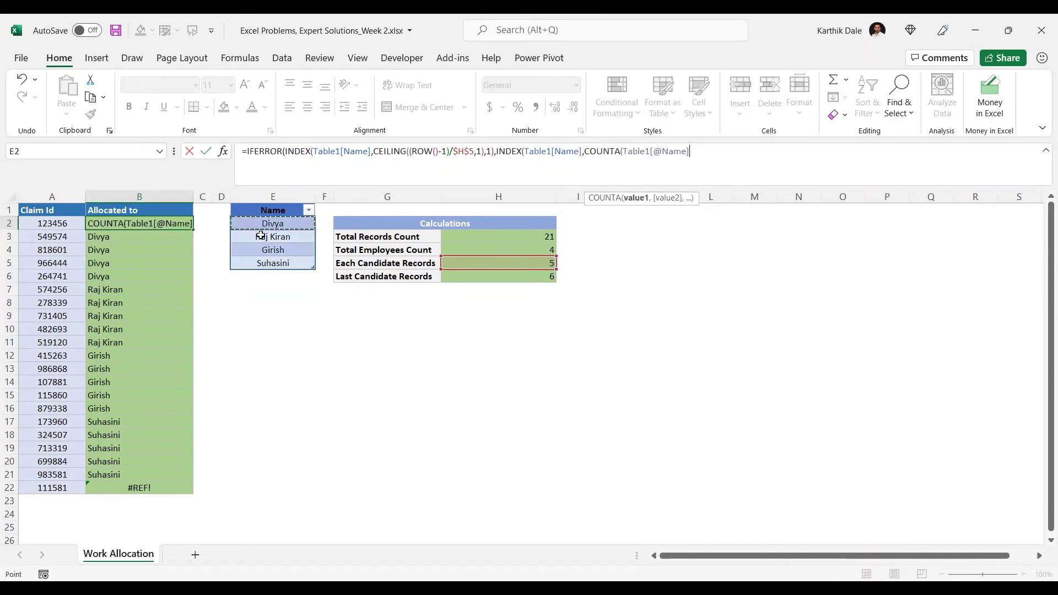
left_click_drag(258, 260, 259, 263)
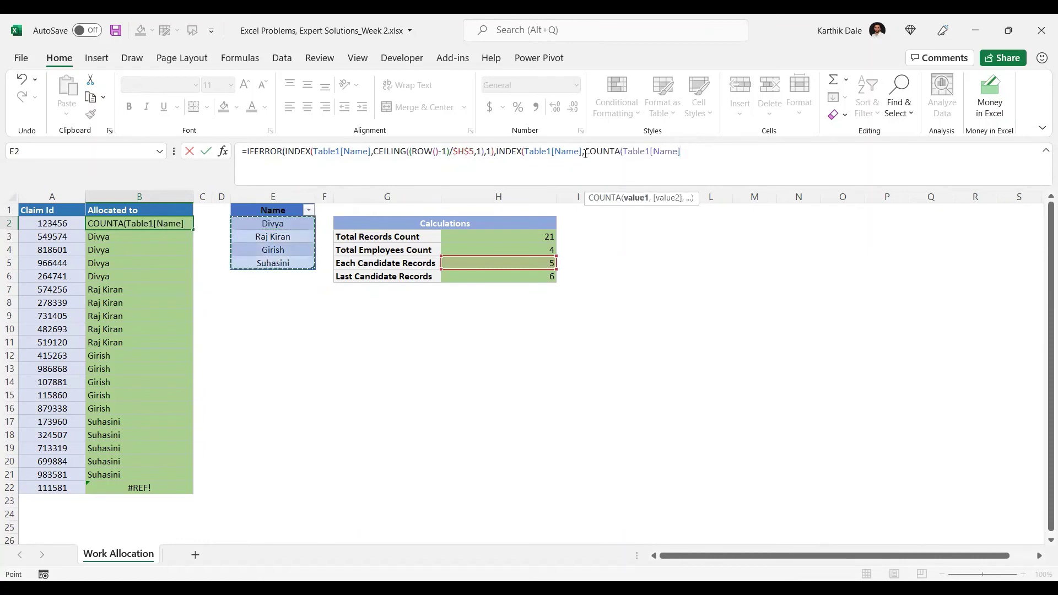
left_click(704, 154)
key("BackSpace")
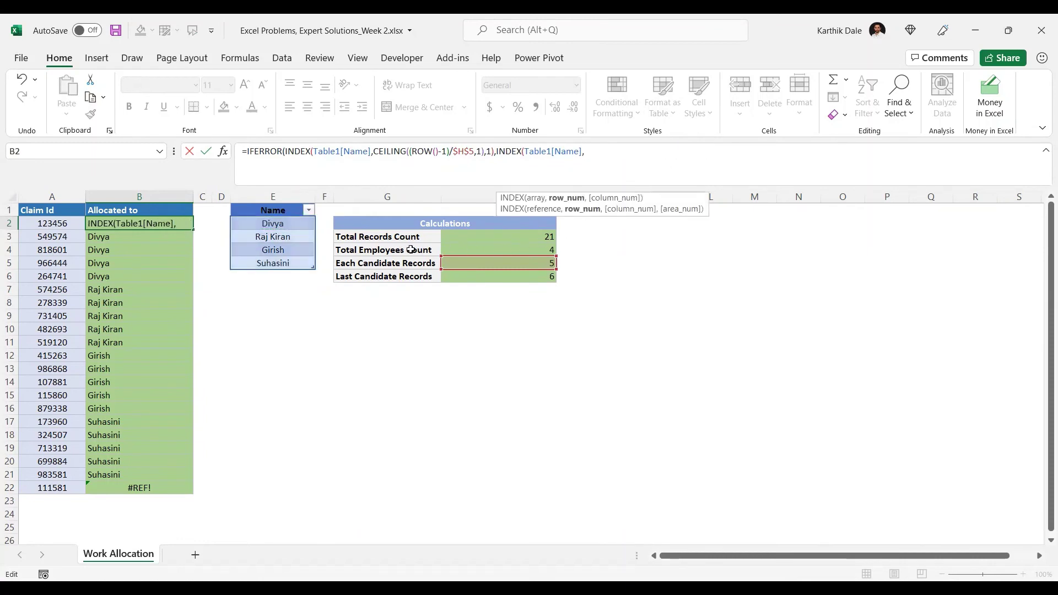
Complete the fallback INDEX in B2 with absolute row number $H$4 and column number 1, and enter the IFERROR formula
left_click(501, 250)
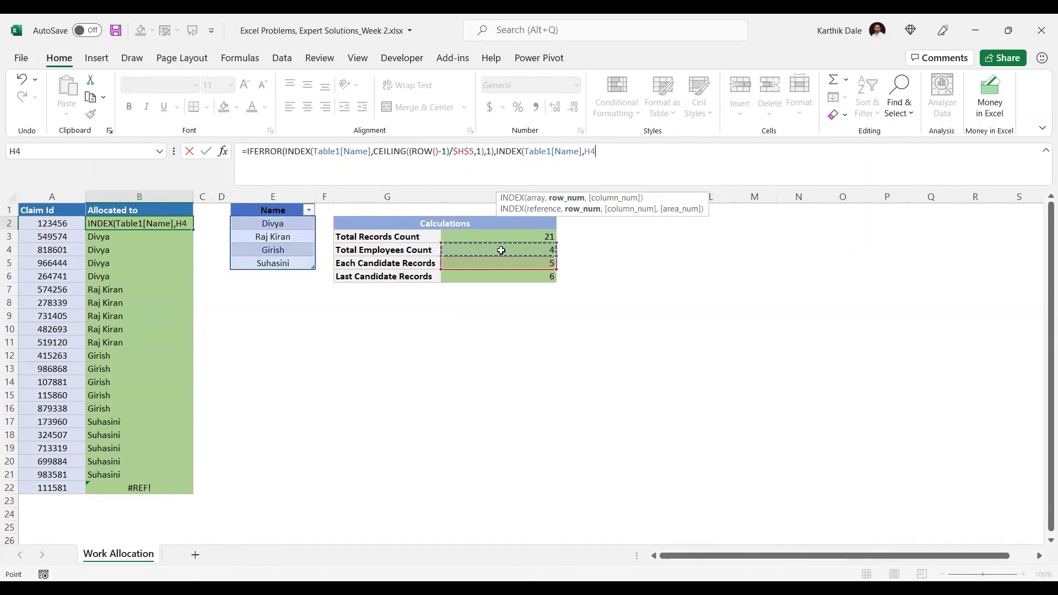
key("F4")
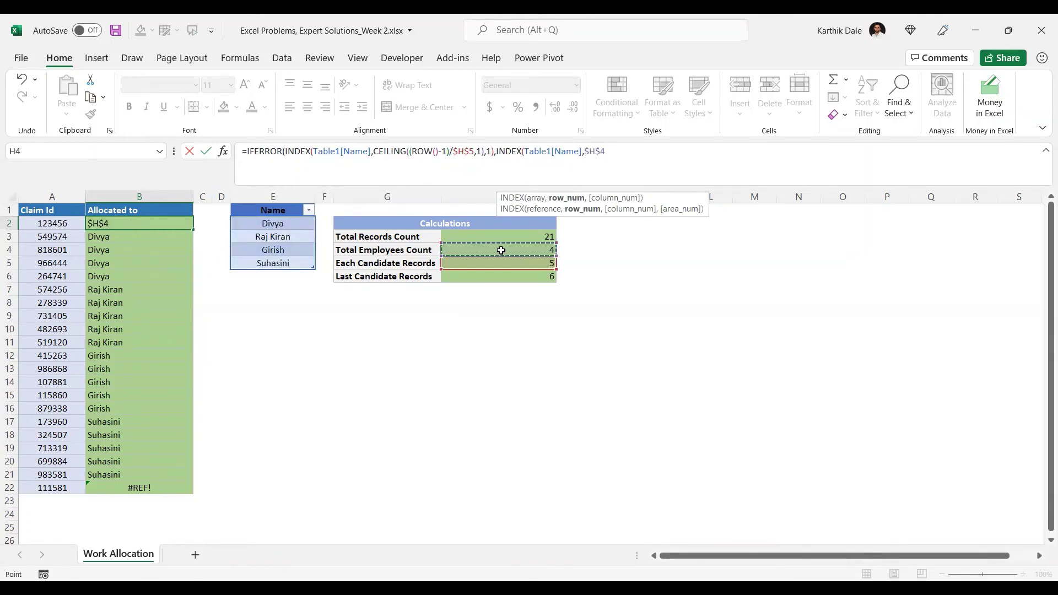
type(",")
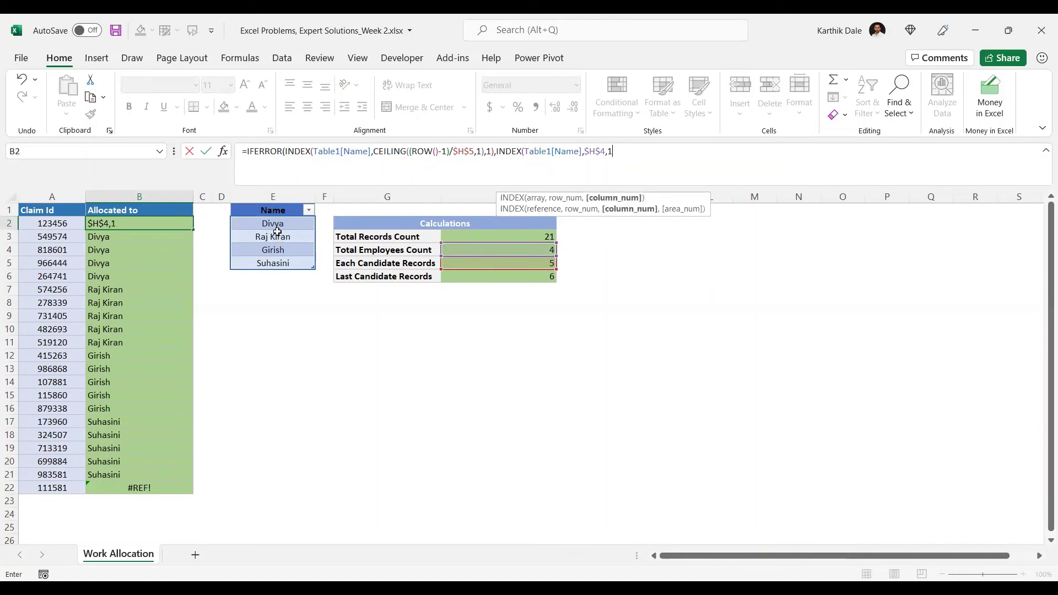
type("1)")
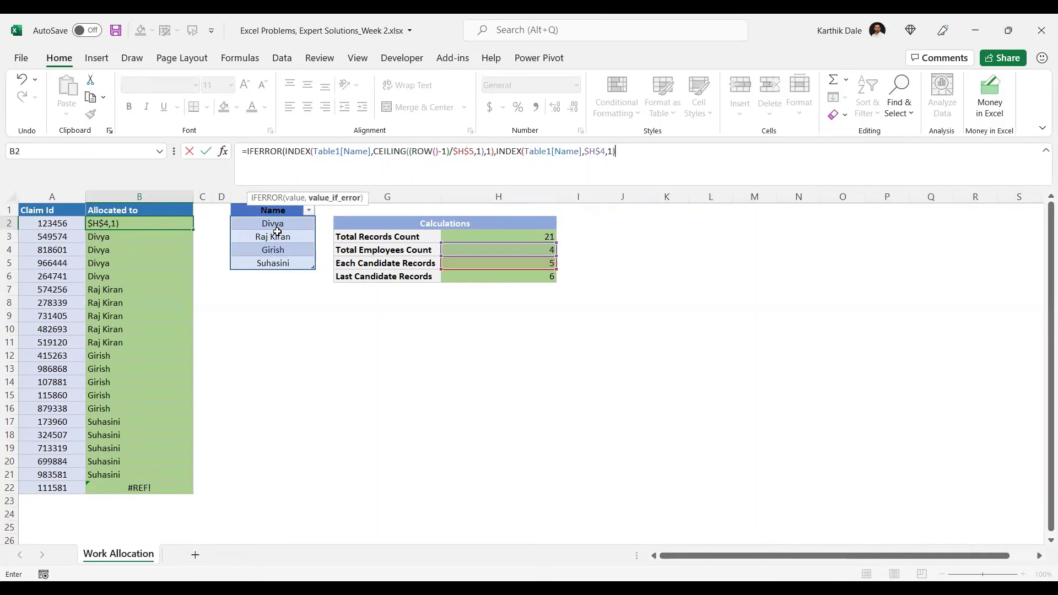
key("Return")
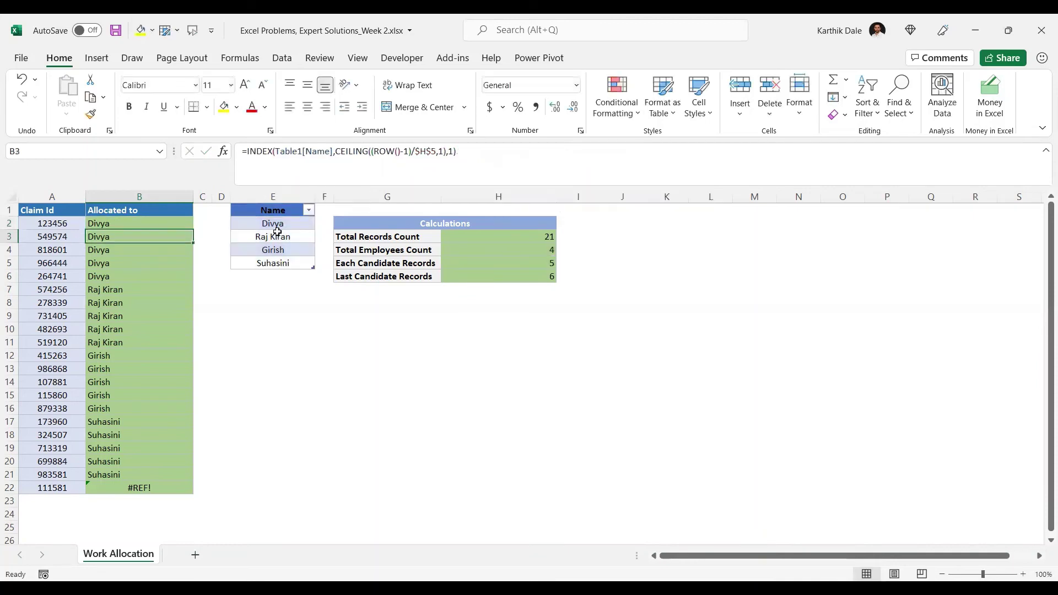
Fill the IFERROR formula from B2 down through B22
key("Up")
key("ctrl+shift+Down")
key("ctrl+d")
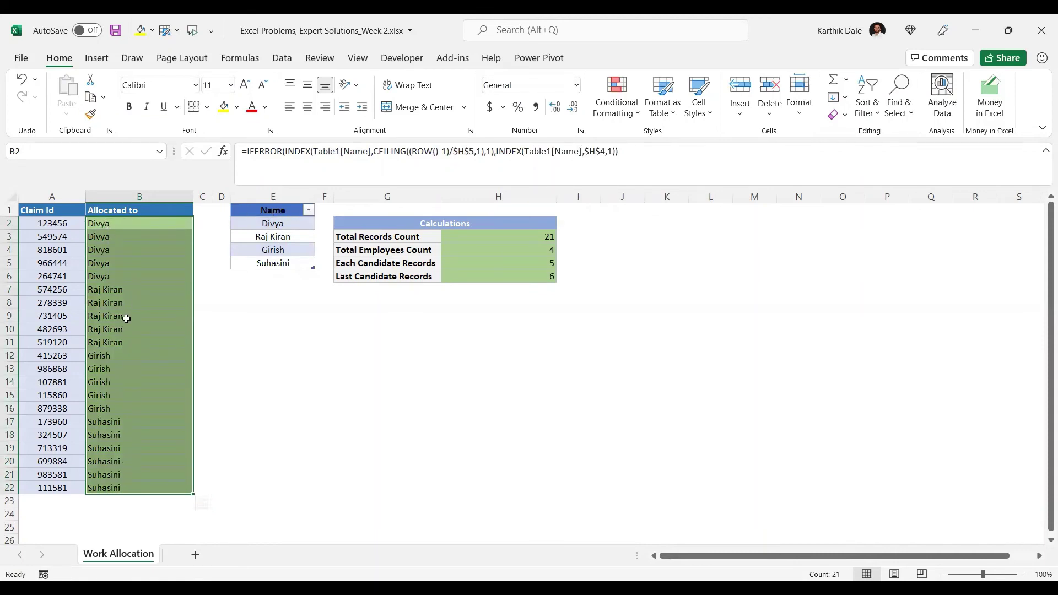
Compare the first and last employees' allocated rows in column B with the Last Candidate Records calculation
left_click_drag(117, 226, 111, 276)
left_click_drag(113, 422, 109, 487)
left_click(384, 277)
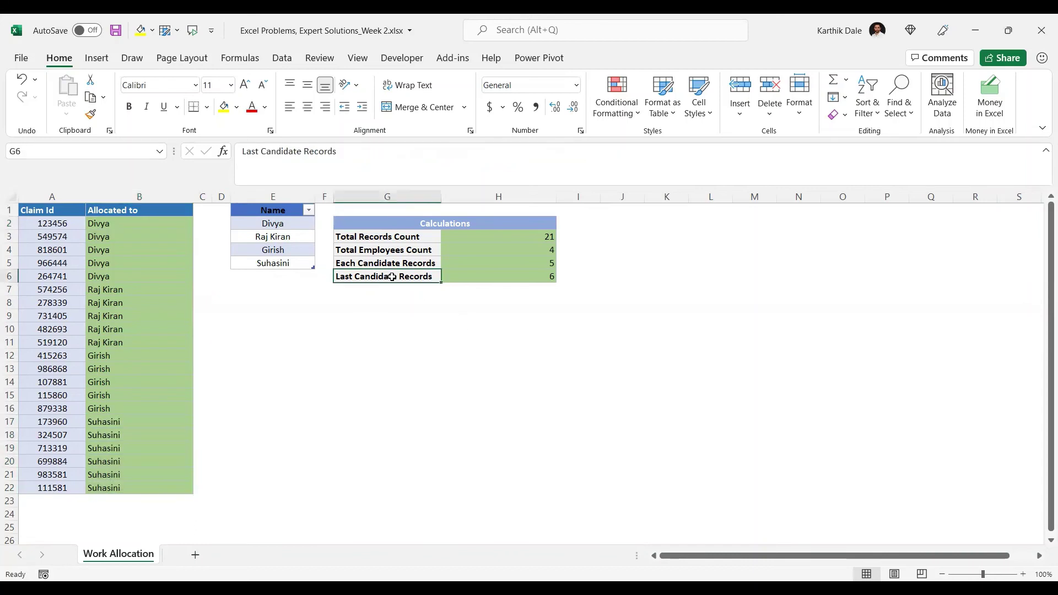
left_click(490, 279)
left_click_drag(129, 423, 122, 492)
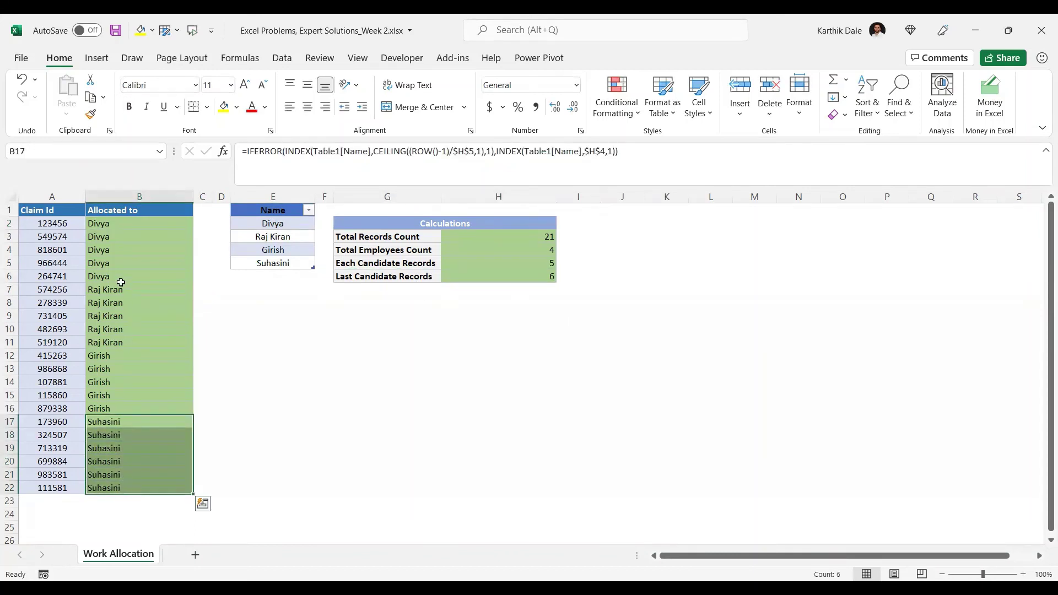
left_click(120, 232)
left_click(119, 219)
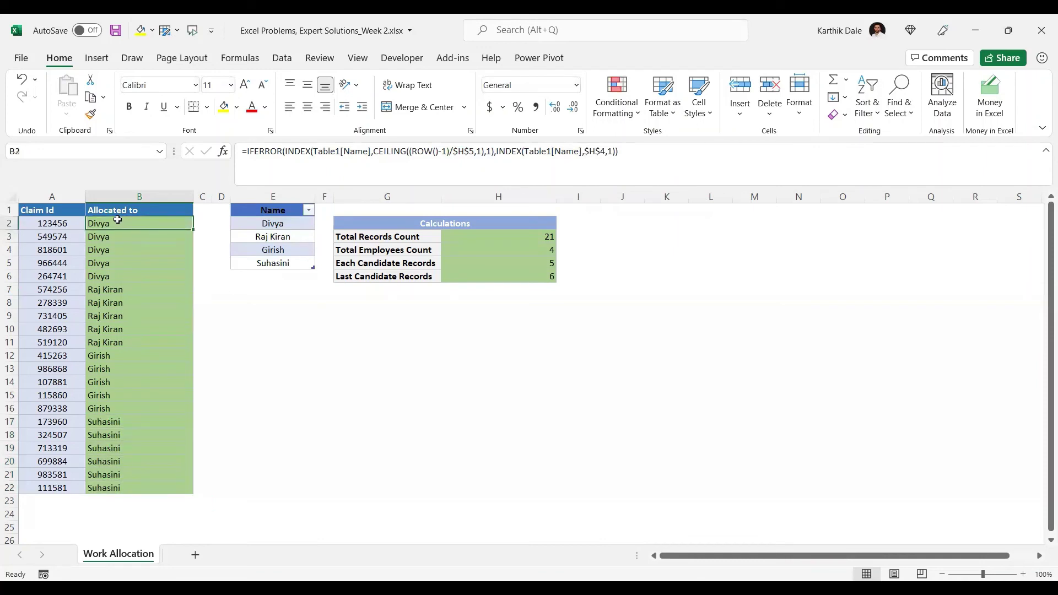
Review the end of the claim list and the empty rows below it, and inspect the formulas in B22 and B2
scroll(51, 413, "down", 3)
left_click_drag(49, 369, 42, 526)
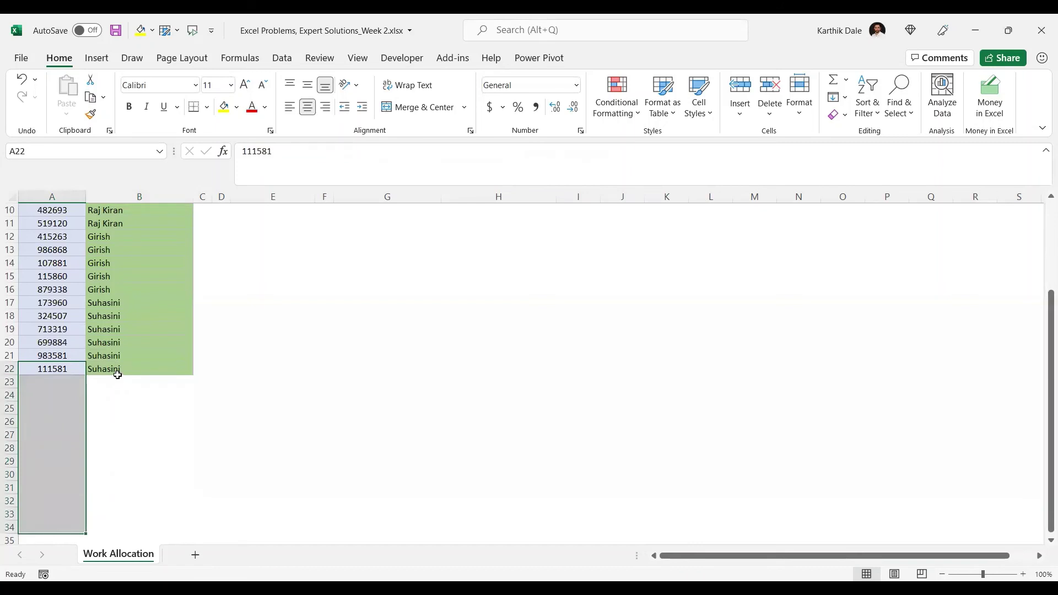
left_click(118, 377)
left_click(117, 368)
scroll(158, 424, "up", 3)
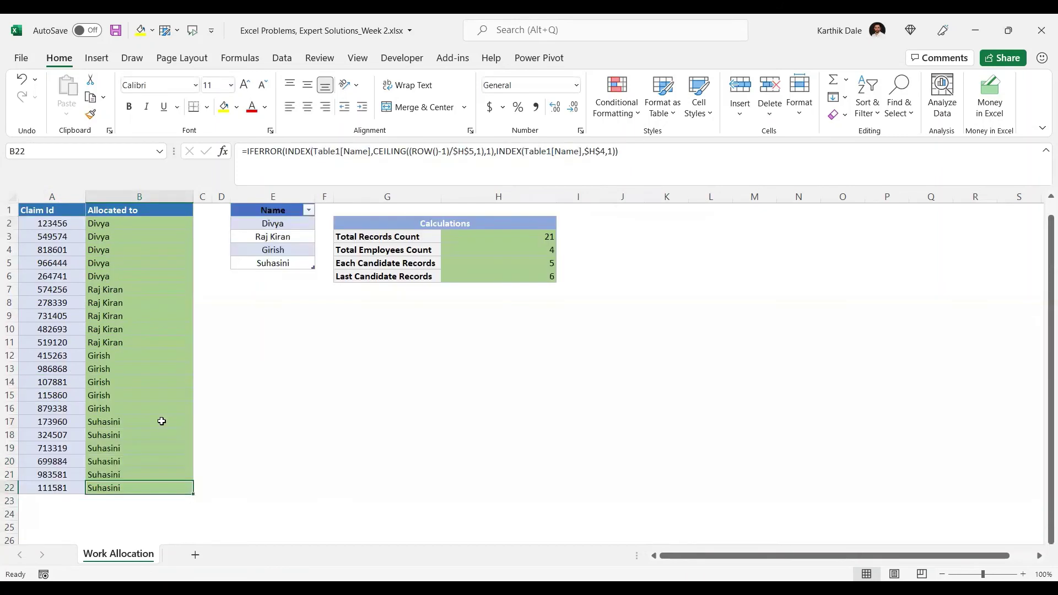
left_click(122, 223)
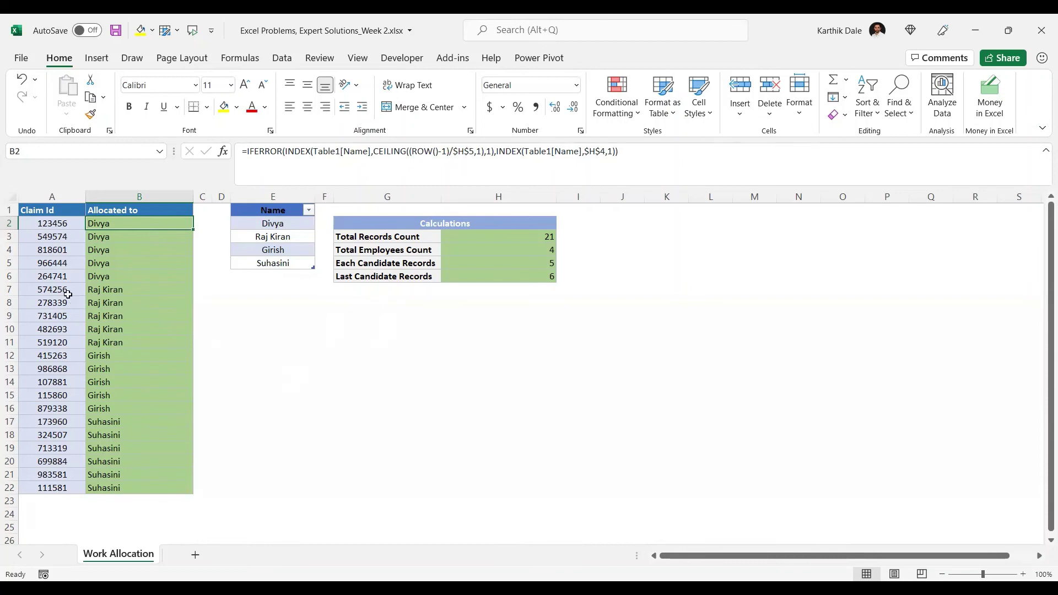
left_click(49, 488)
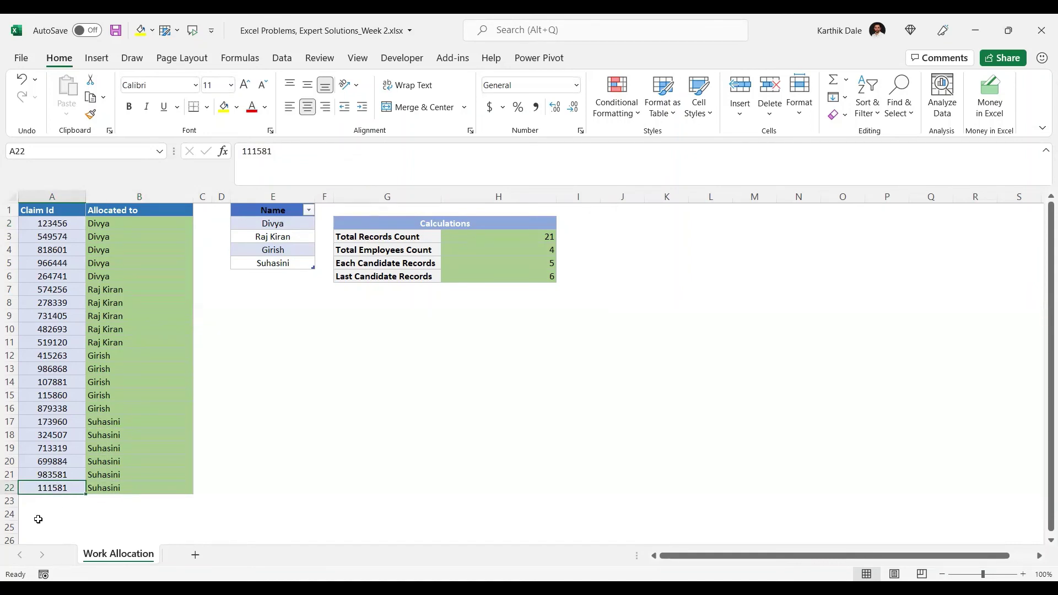
left_click(130, 229)
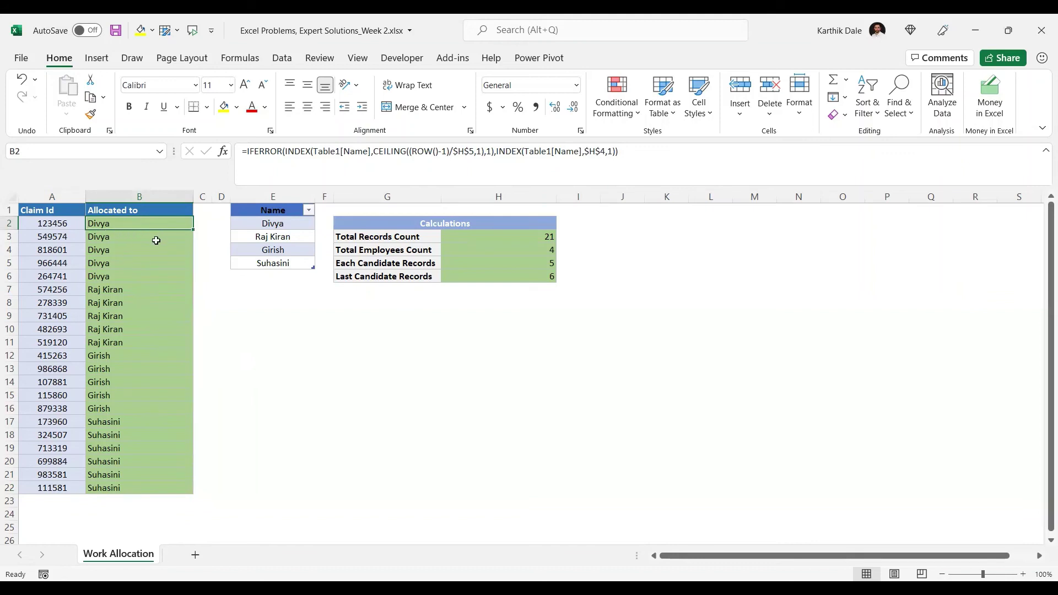
Extend the claim IDs from A22 down to A29 using the Fill Series option
scroll(55, 440, "down", 2)
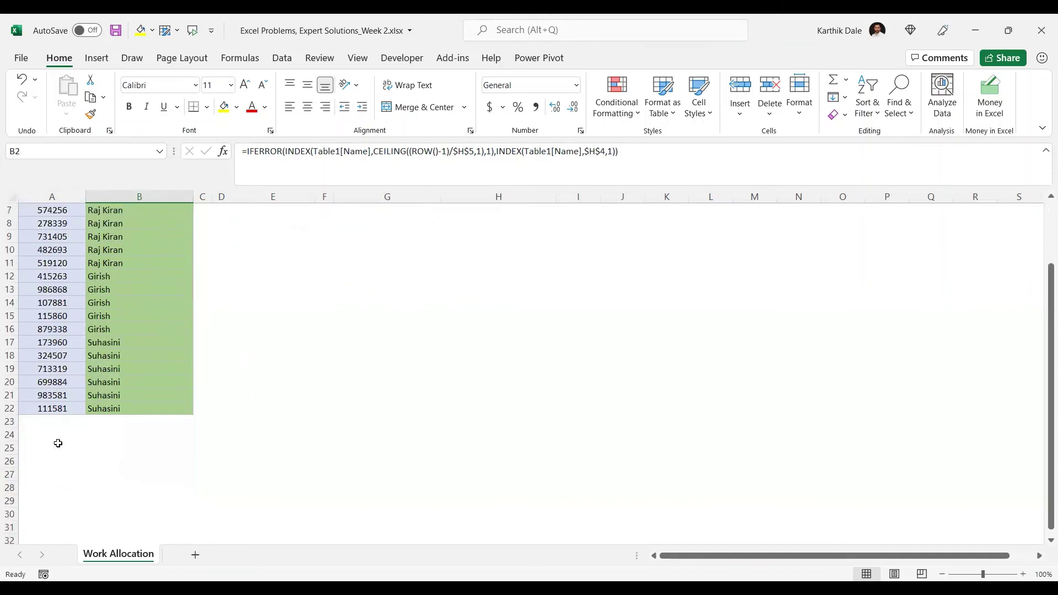
left_click(52, 410)
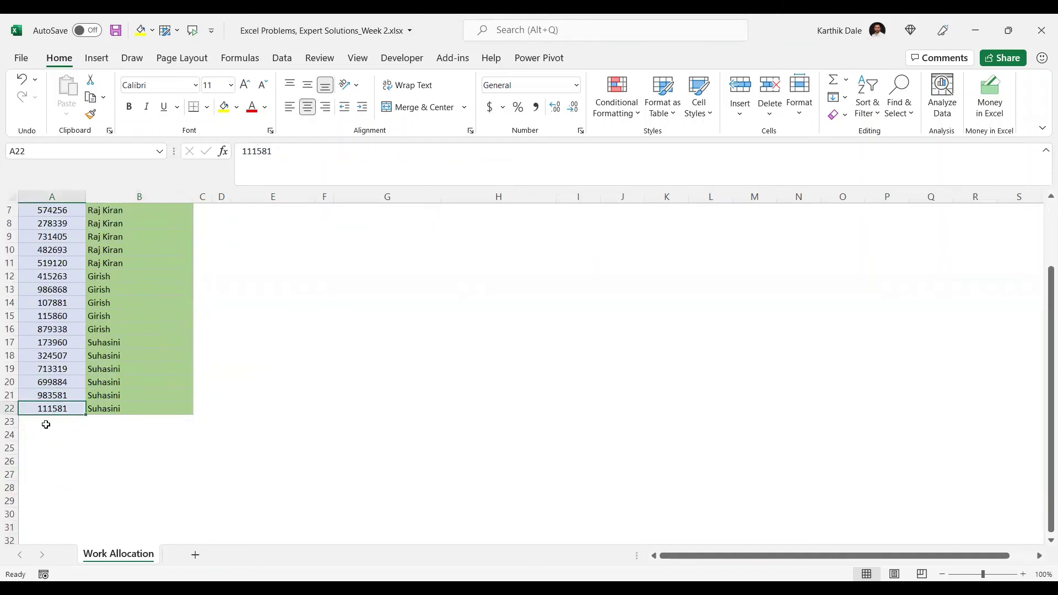
left_click_drag(84, 415, 78, 452)
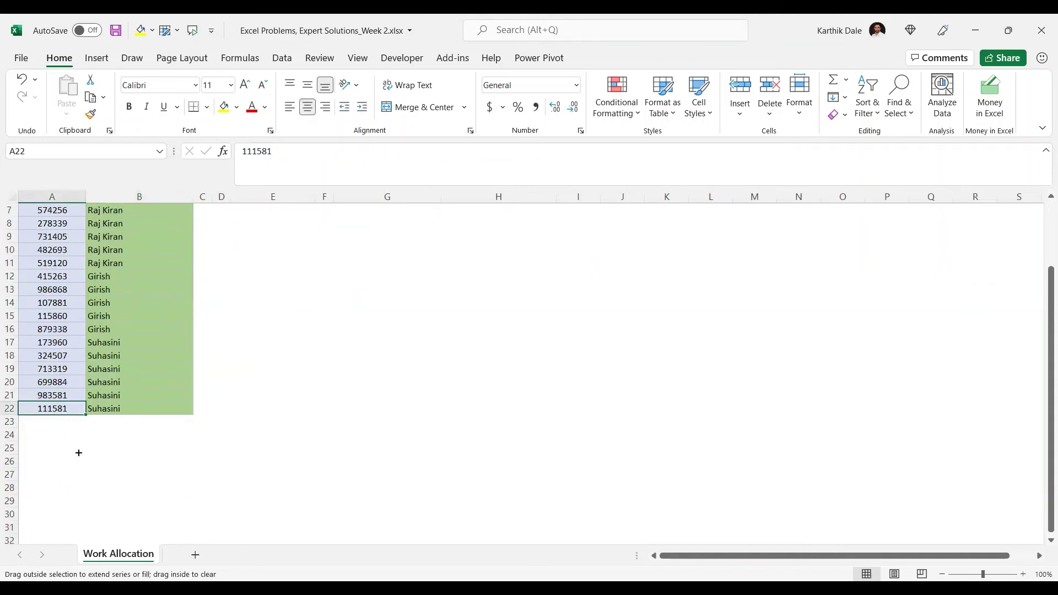
left_click_drag(68, 507, 70, 501)
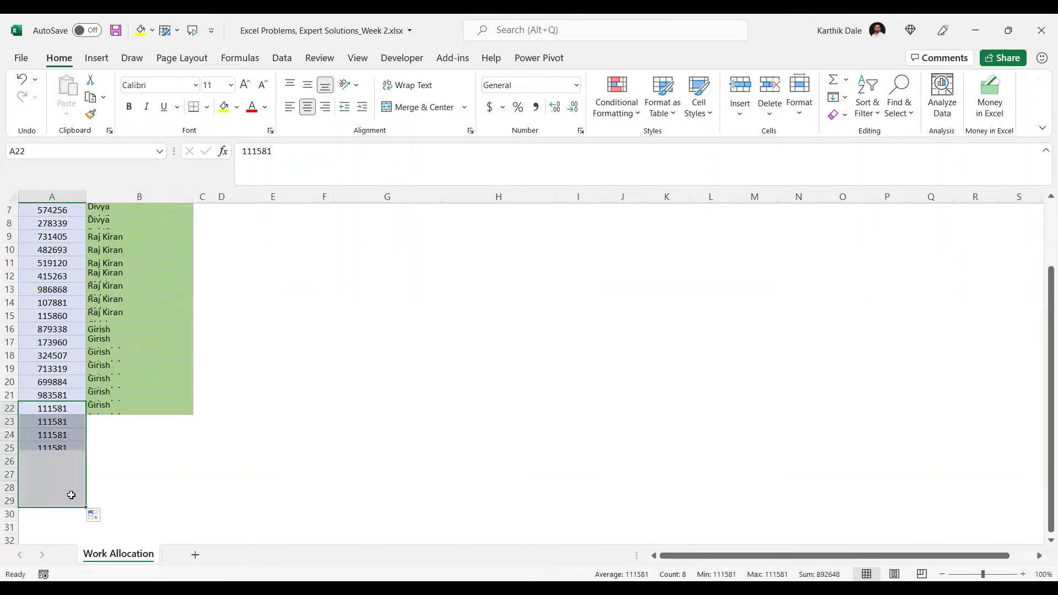
left_click(104, 519)
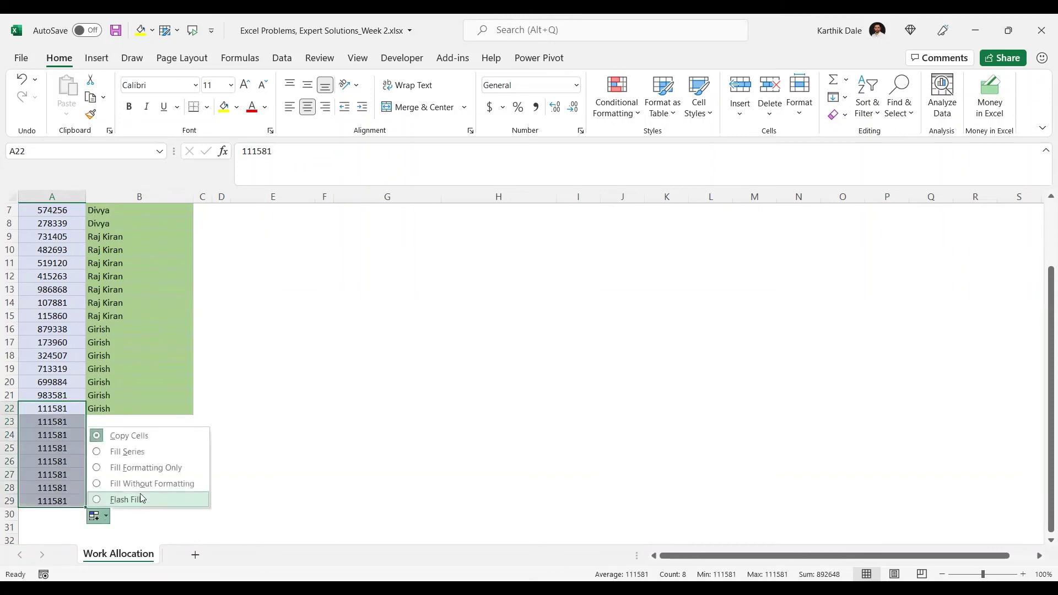
left_click(126, 449)
Copy the allocation formula from B22 down to B29 for the added claims
left_click(116, 411)
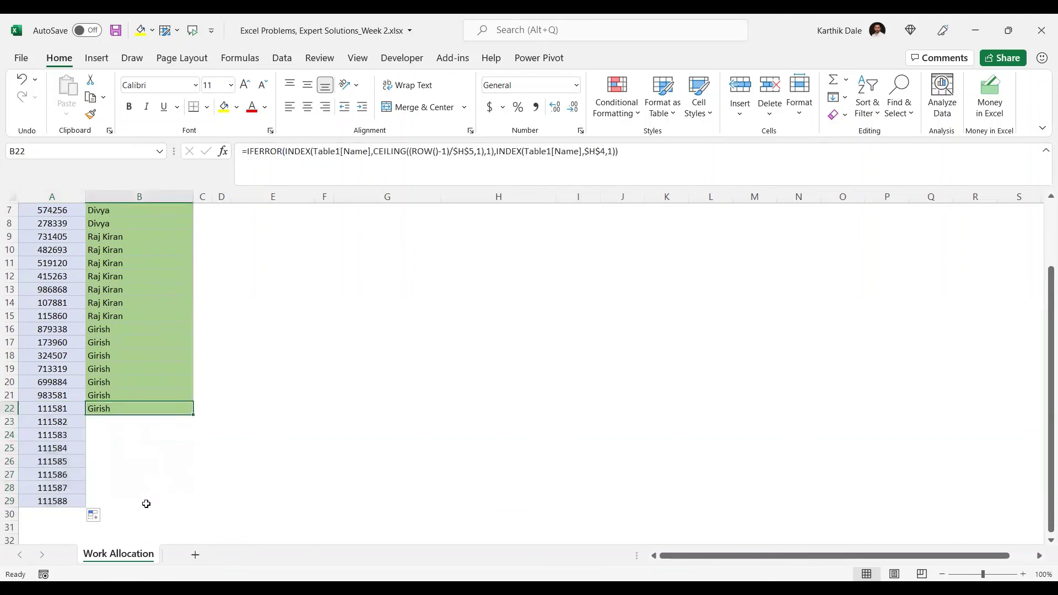
left_click(116, 502, "shift")
key("ctrl+d")
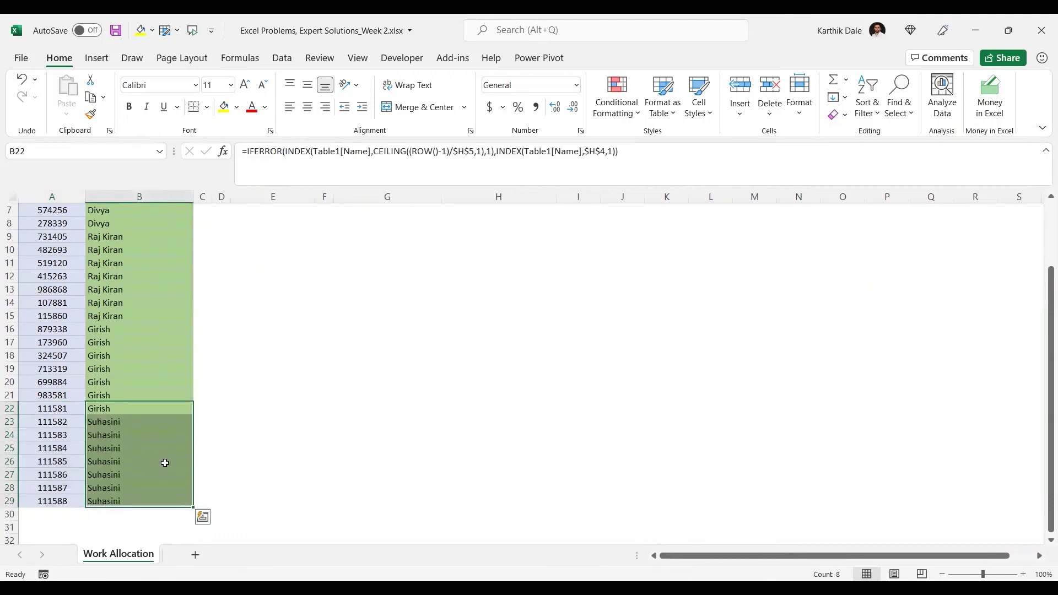
Check the sizes of the first two employees' groups, B2:B8 and B9:B15, against the Each Candidate Records calculation
scroll(253, 429, "up", 2)
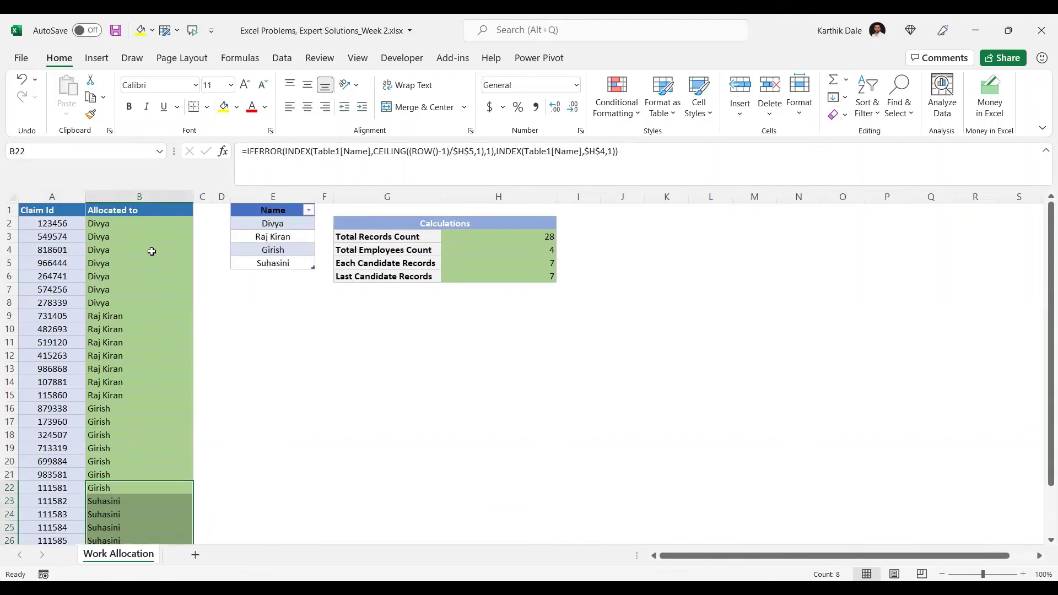
left_click_drag(113, 225, 104, 303)
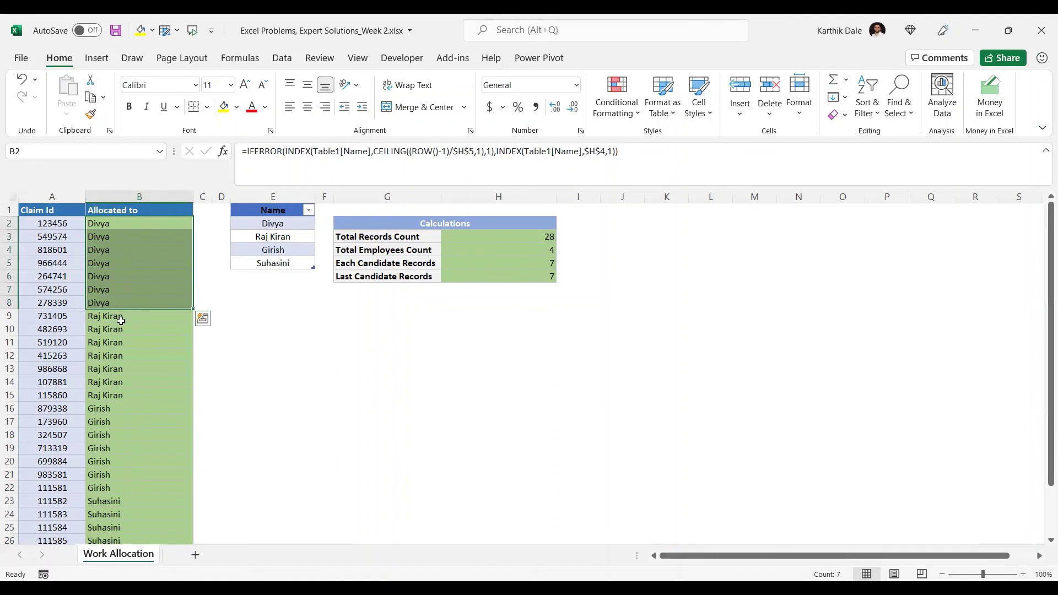
left_click_drag(121, 320, 108, 397)
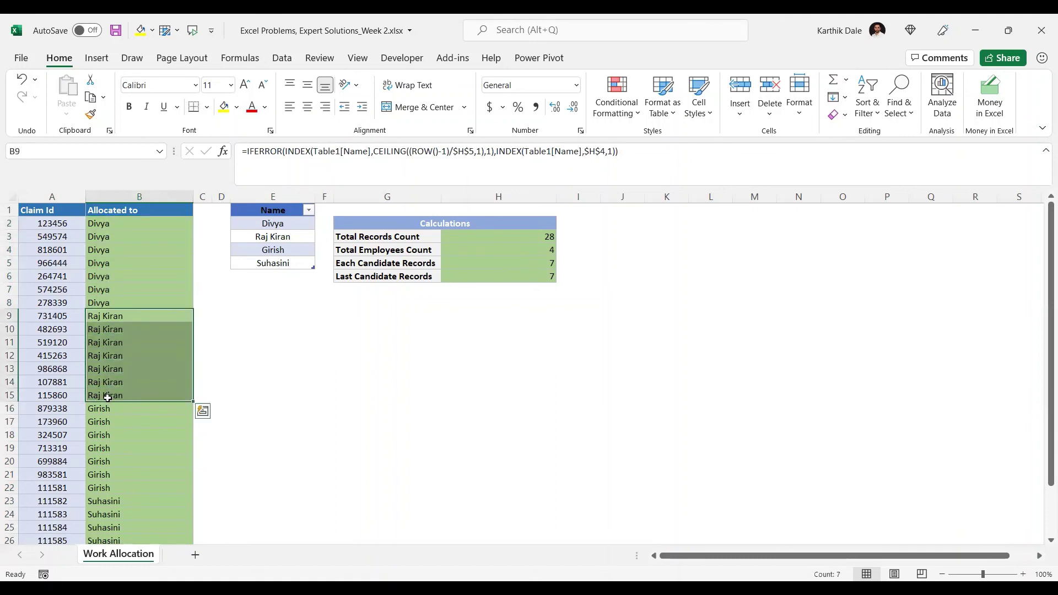
Check the number of claim IDs in A2:A29 against the Total Records Count calculation
key("ctrl+Up")
key("Down")
key("Left")
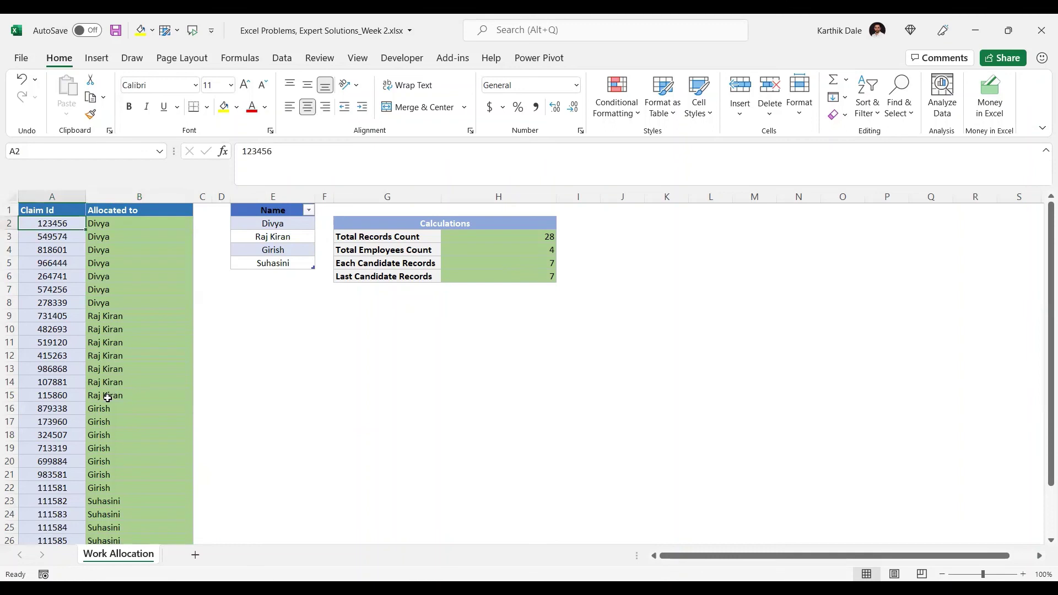
key("ctrl+shift+Down")
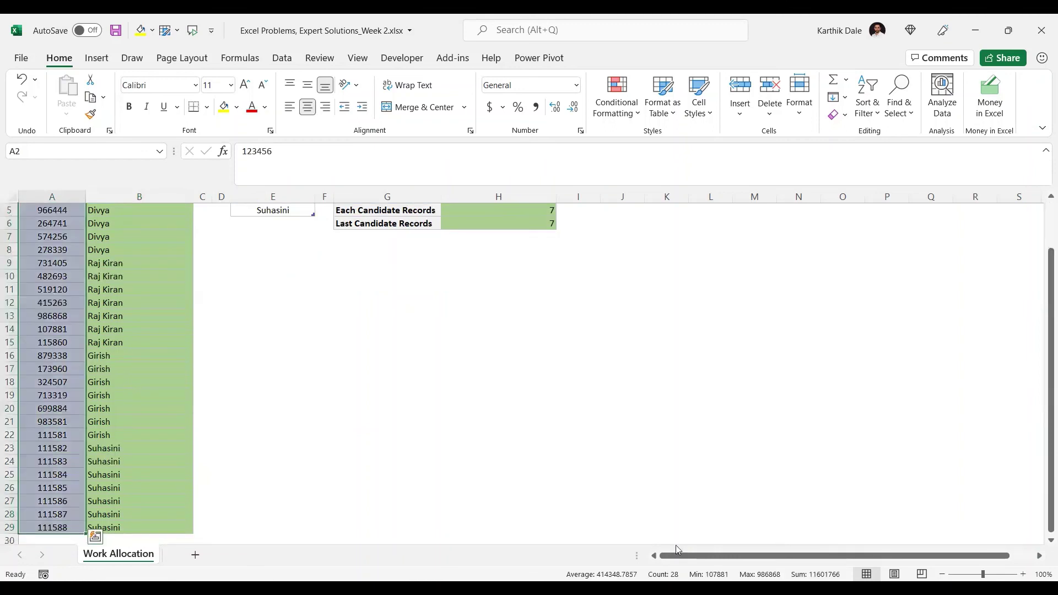
left_click(680, 591)
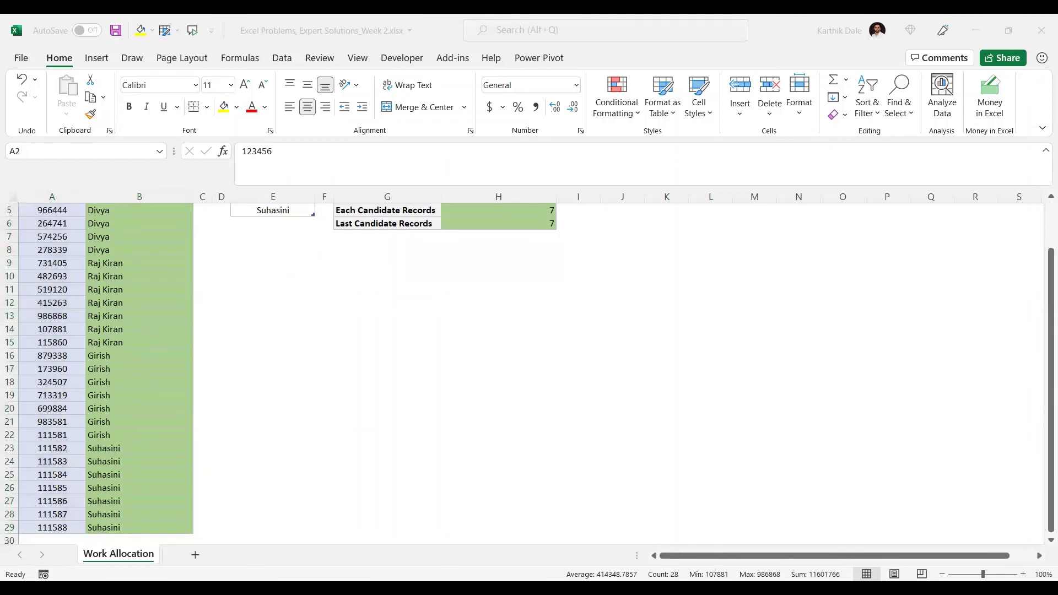
left_click(46, 266)
key("ctrl+Up")
key("Down")
key("ctrl+shift+Down")
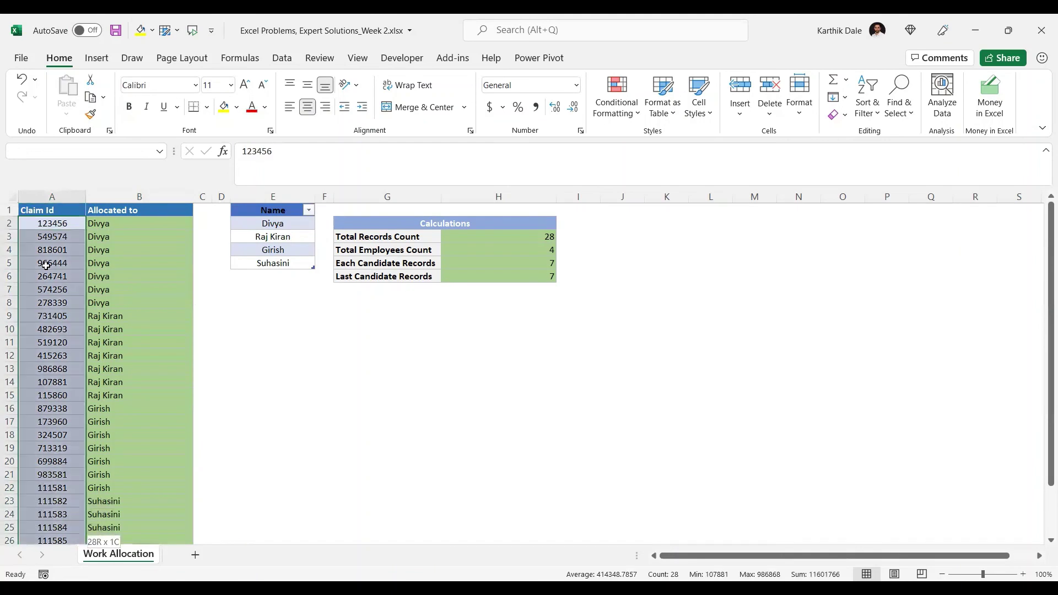
scroll(606, 341, "up", 2)
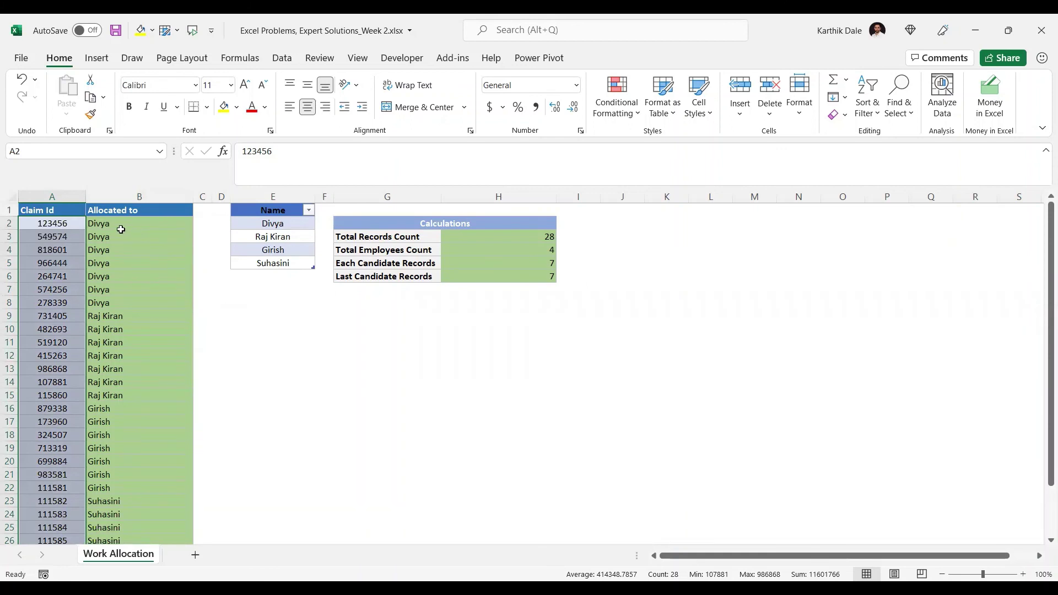
Check the last employee's group in B23:B29 against the Last Candidate Records calculation
scroll(159, 444, "down", 2)
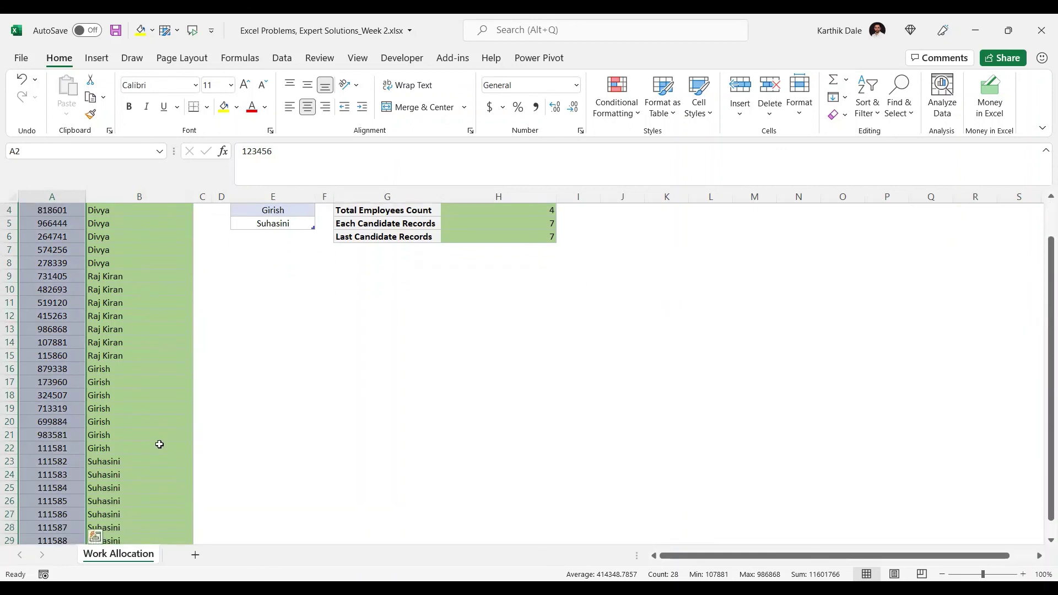
left_click_drag(113, 422, 113, 501)
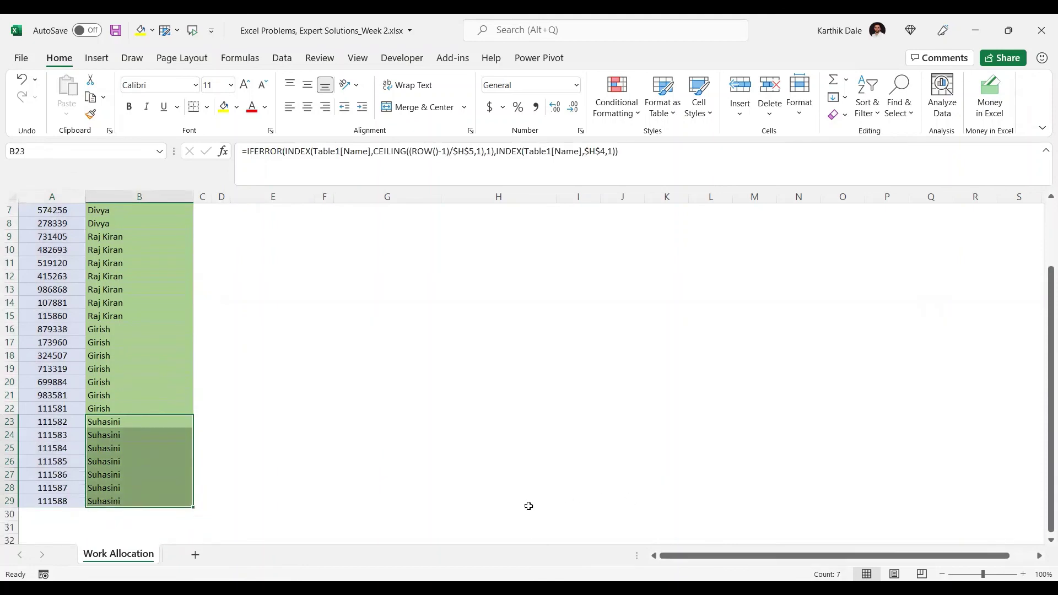
scroll(529, 503, "up", 2)
scroll(51, 331, "up", 1)
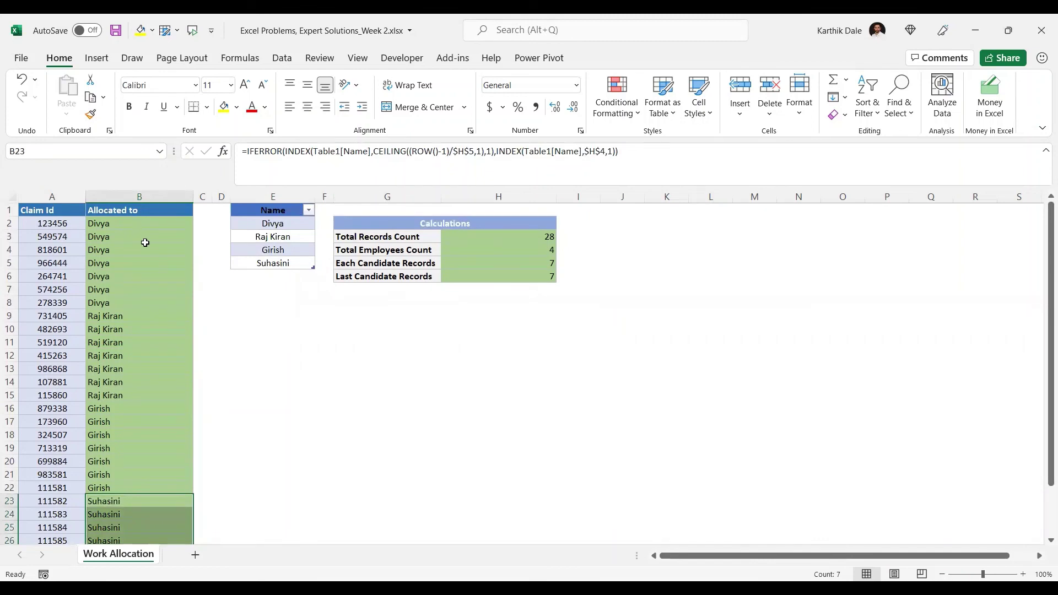
Add a fifth employee's name in E6, directly below the last entry of the Name table
left_click(266, 264)
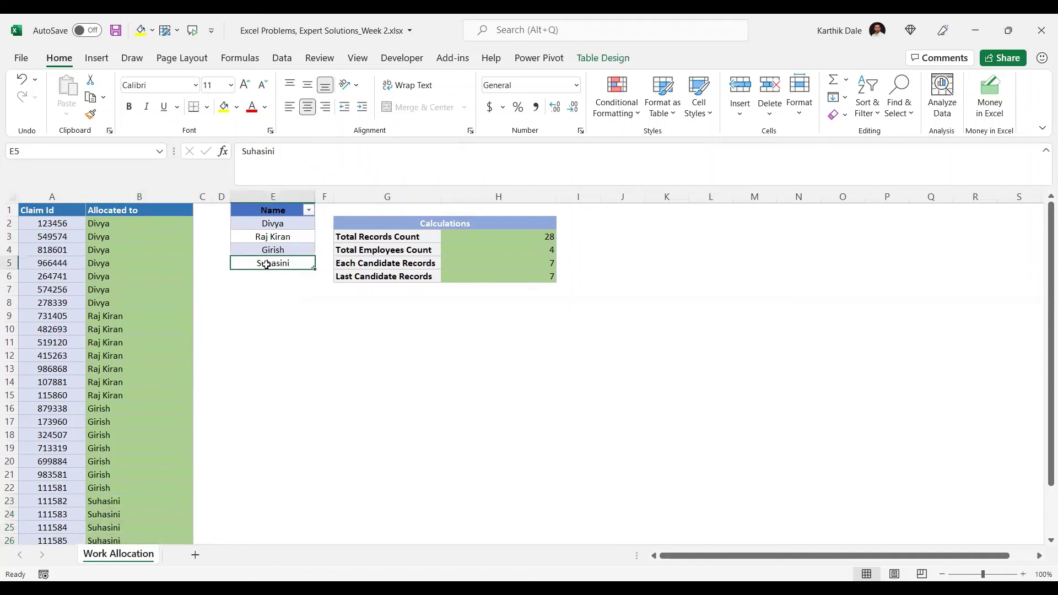
left_click(265, 276)
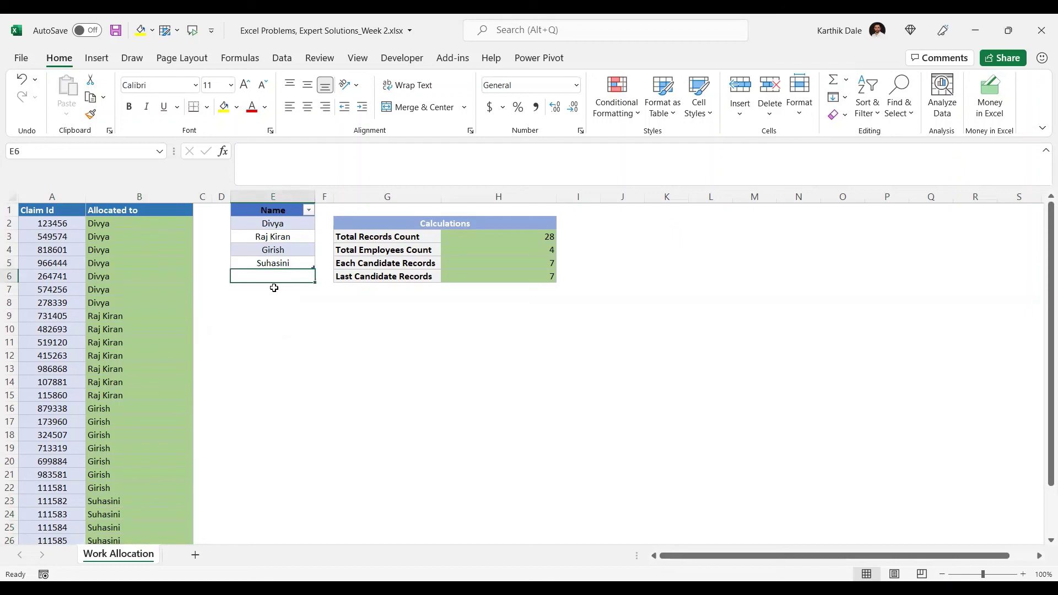
type("Raj")
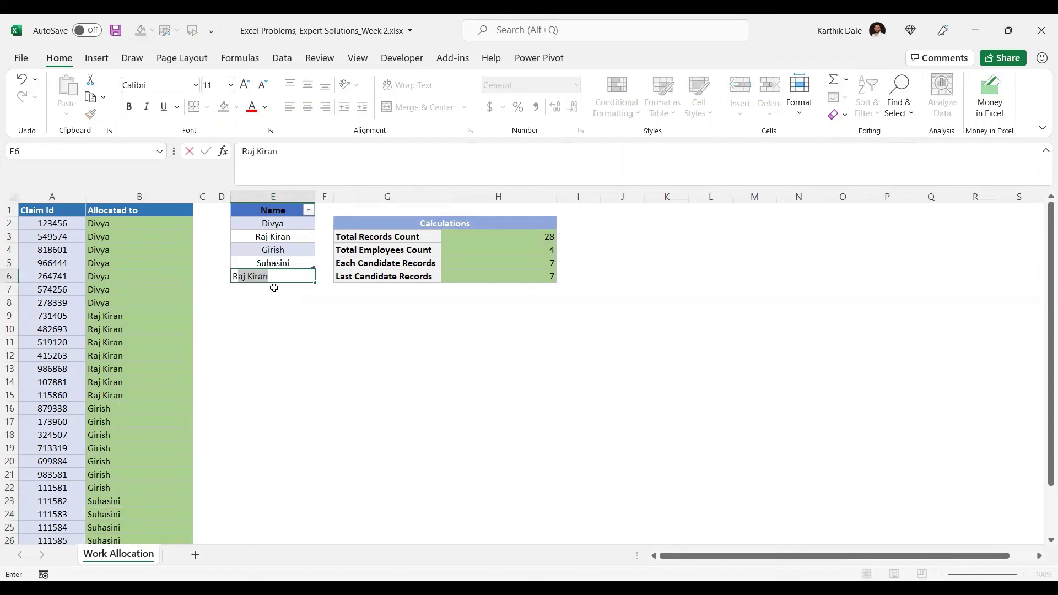
type("esh Nair")
key("Return")
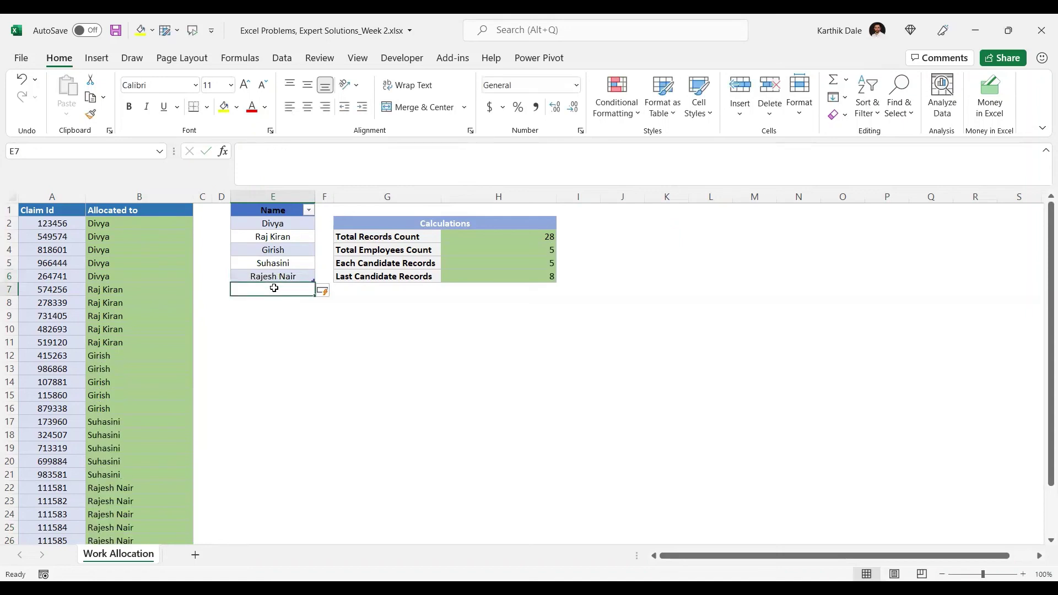
Review the reallocated claims in column B, comparing the first employee's group with the newly added employee's group
scroll(169, 243, "down", 4)
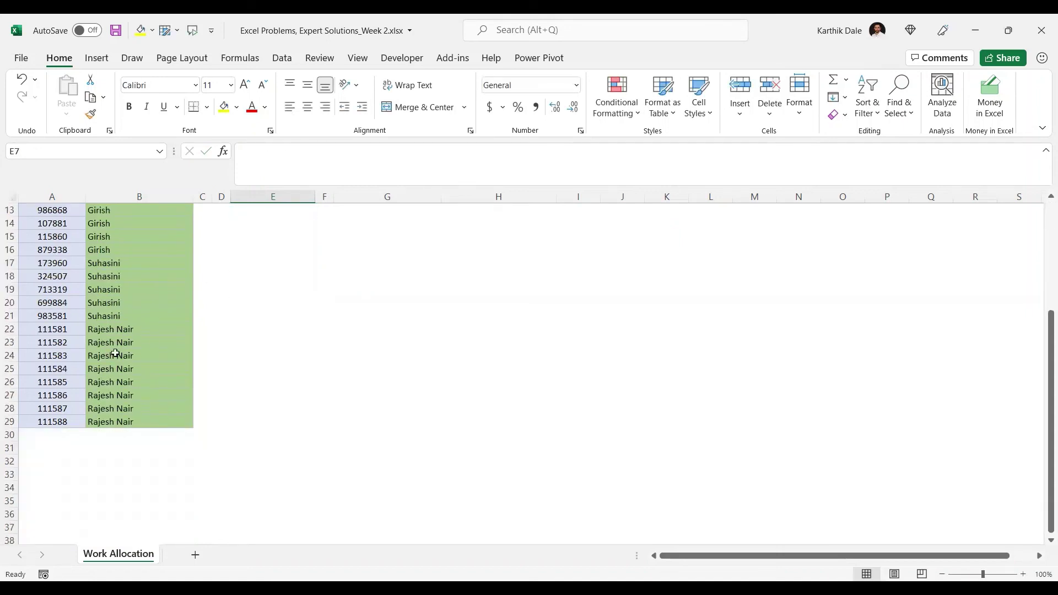
scroll(115, 353, "up", 4)
left_click_drag(106, 223, 103, 278)
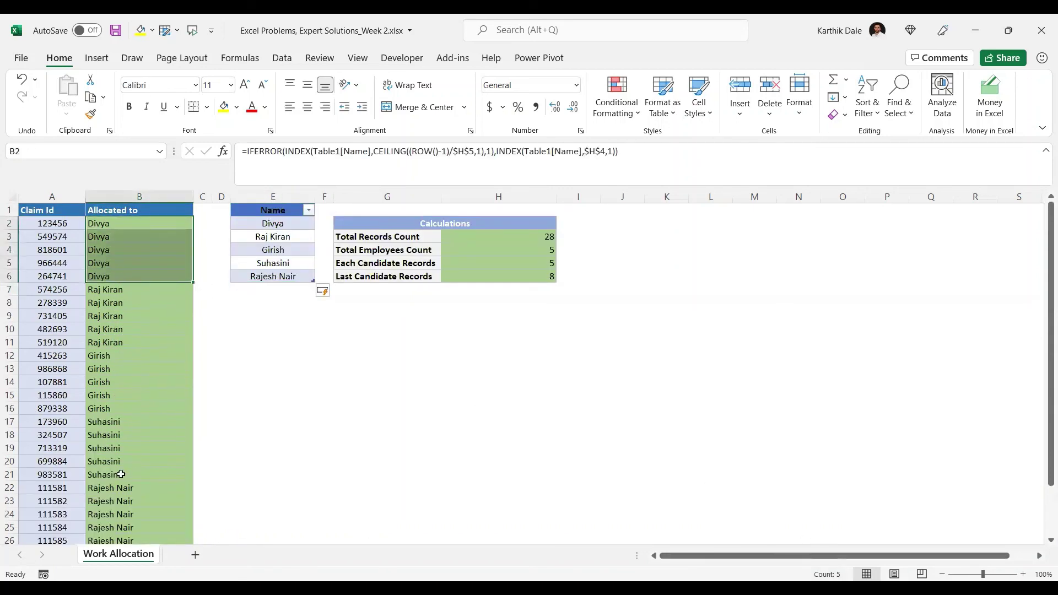
left_click_drag(113, 488, 114, 539)
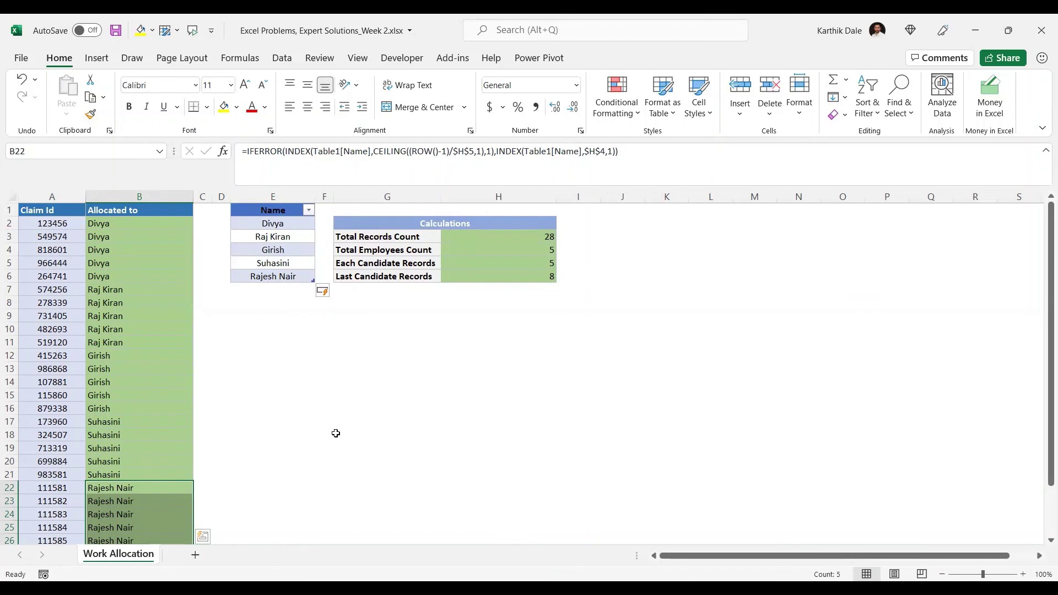
left_click(123, 226)
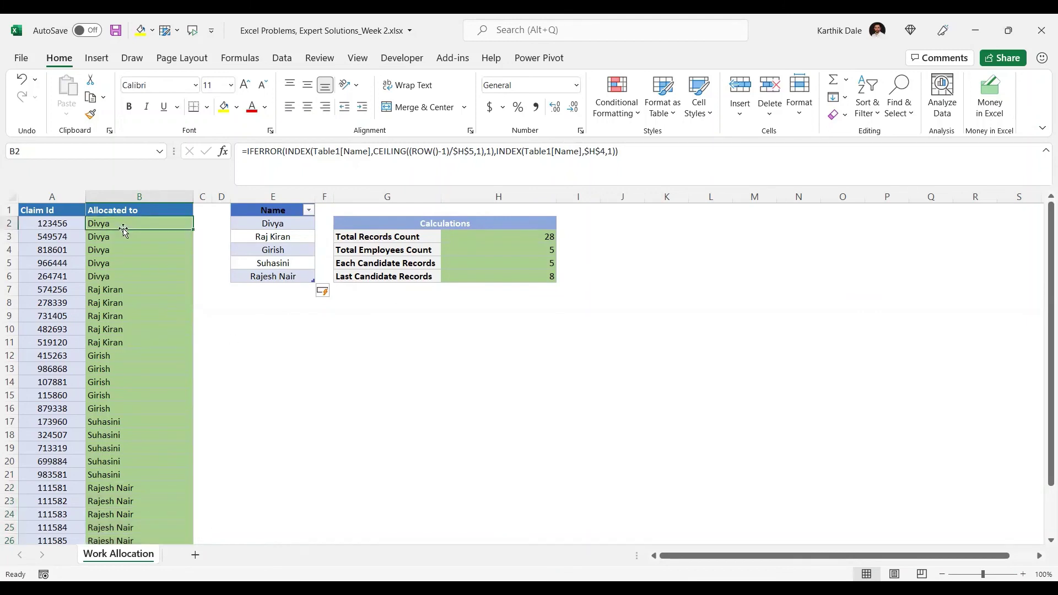